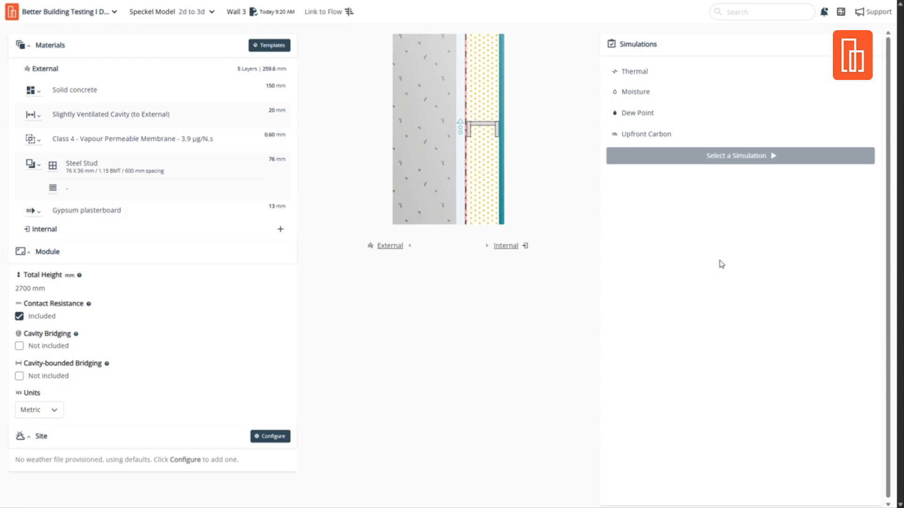
Step: Open the HAMSTAD Benchmark Test Report in the documentation and go to its Benchmark 1: Insulated Roof section
left_click(721, 264)
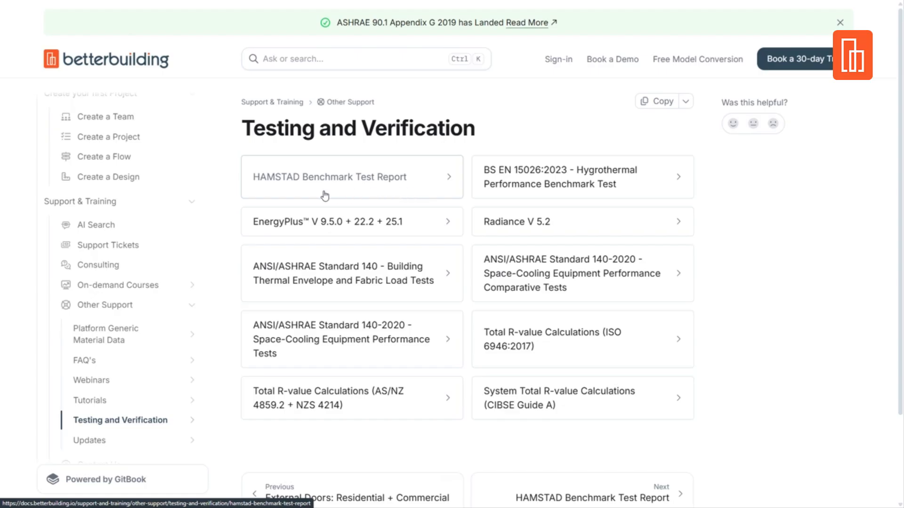
left_click(361, 192)
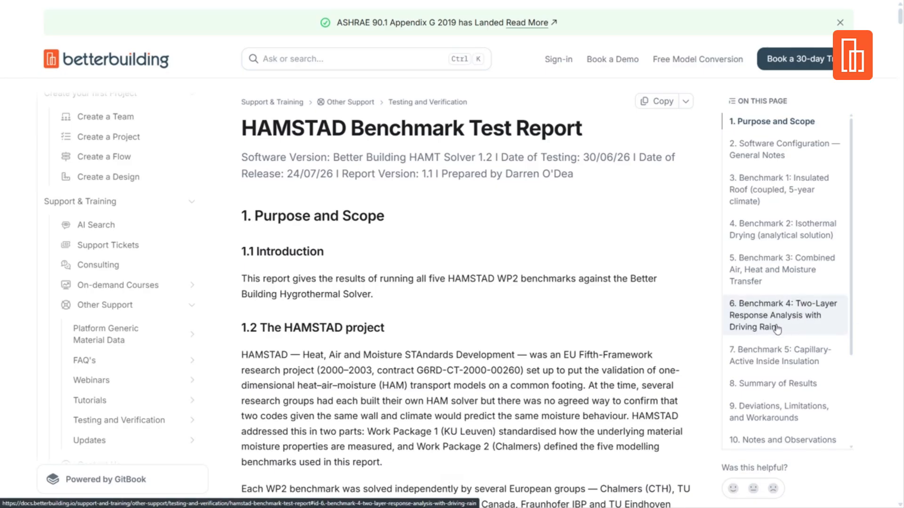
left_click(771, 194)
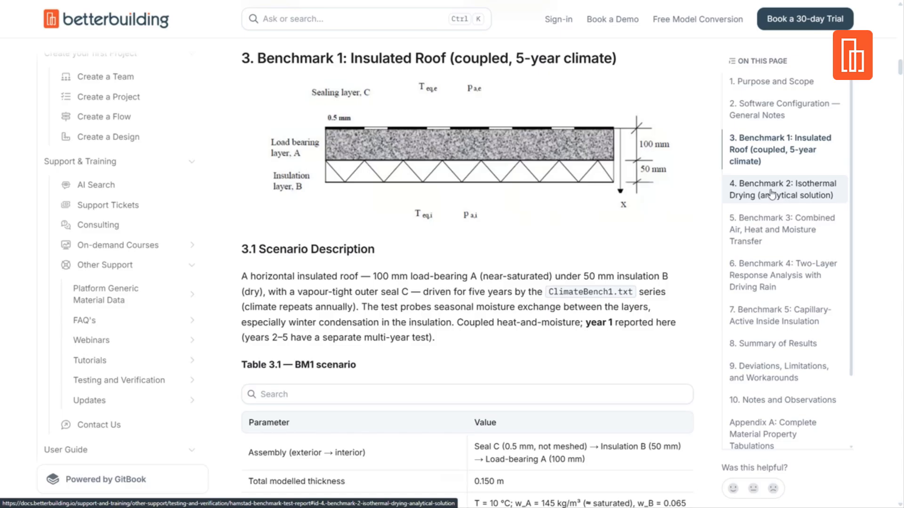
Step: Open the BS EN 15026:2023 benchmark test from Testing and Verification and examine the temperature profile chart under Results and Comparative Analysis
left_click(119, 379)
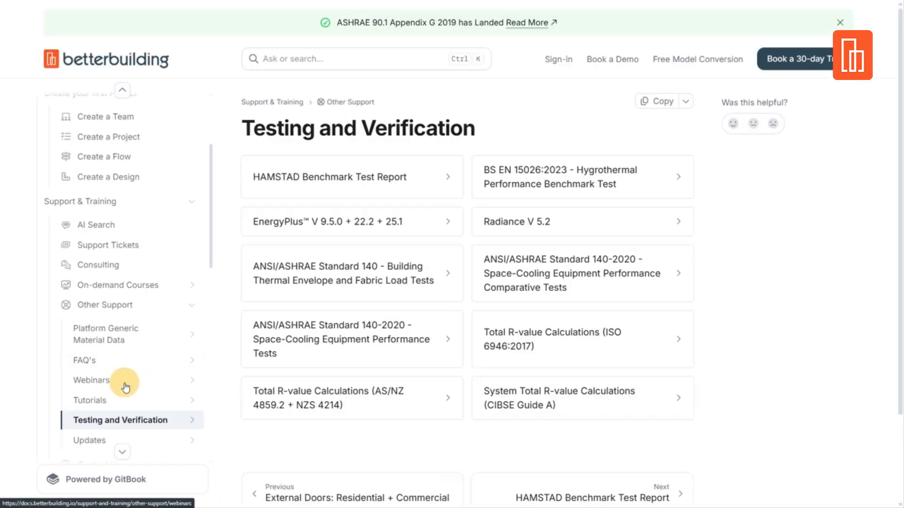
left_click(505, 188)
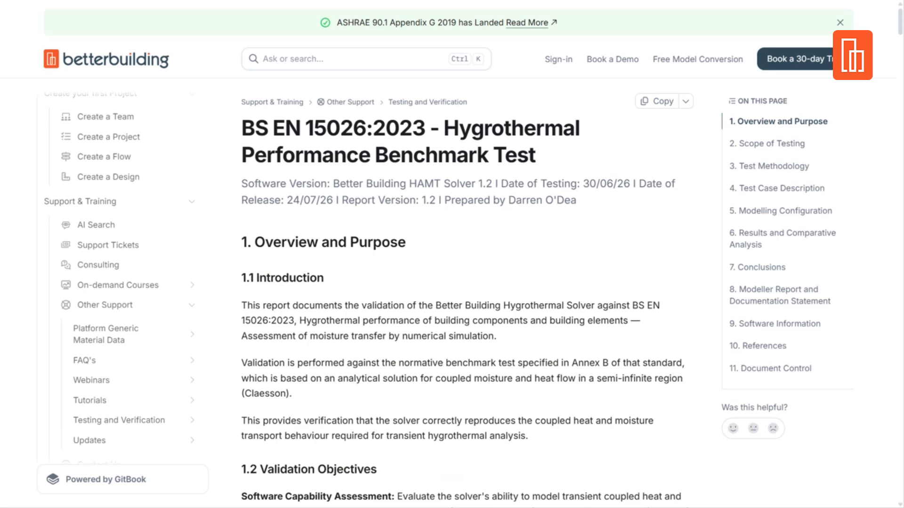
left_click(797, 235)
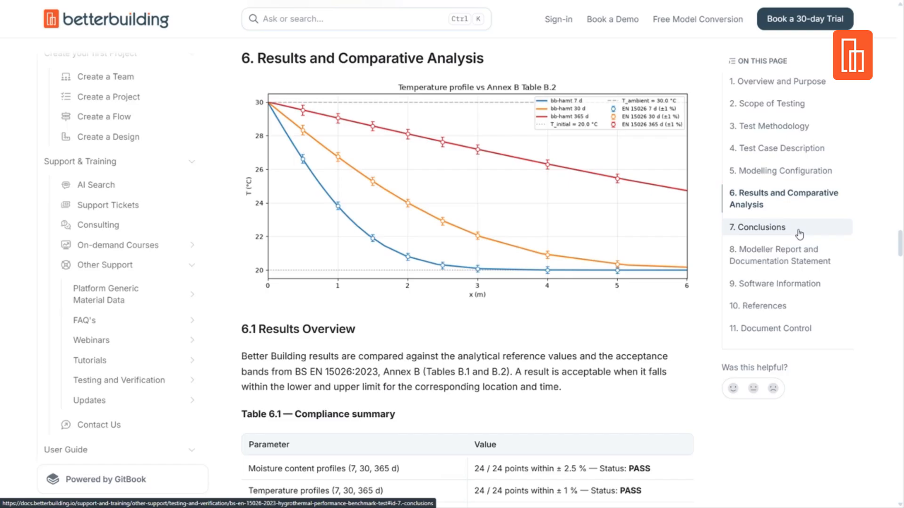
scroll(799, 234, "up", 1)
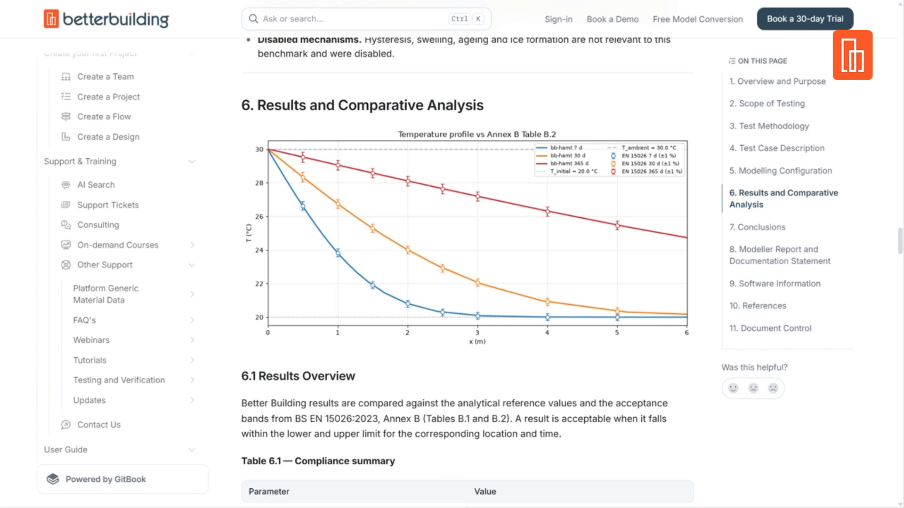
scroll(467, 273, "up", 1)
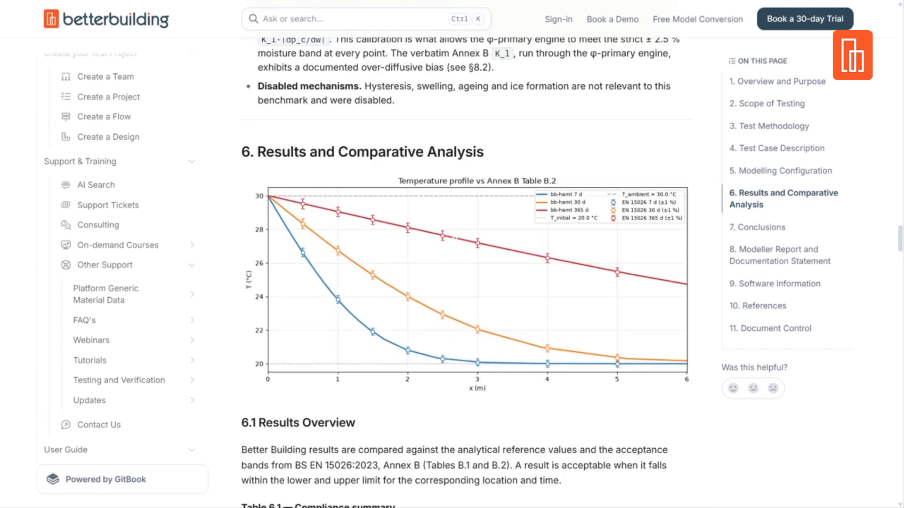
scroll(467, 273, "down", 1)
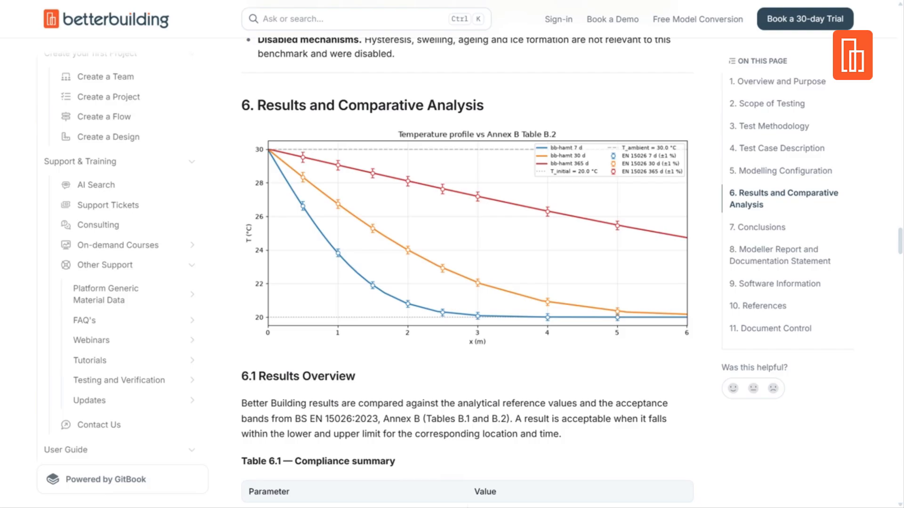
scroll(467, 273, "up", 1)
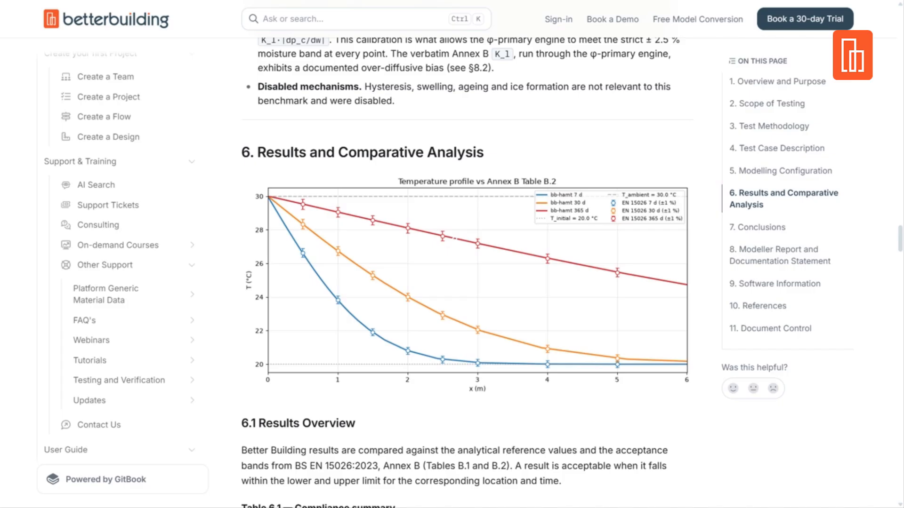
scroll(465, 273, "up", 1)
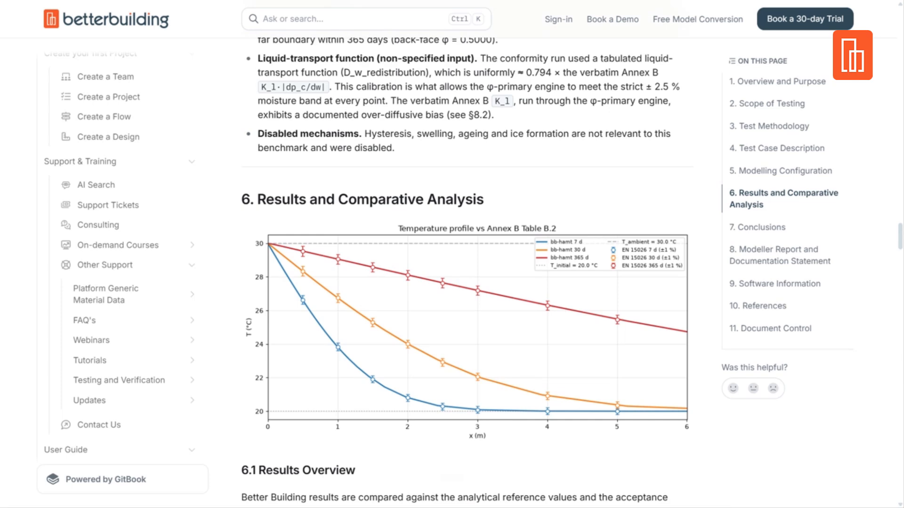
scroll(466, 272, "down", 1)
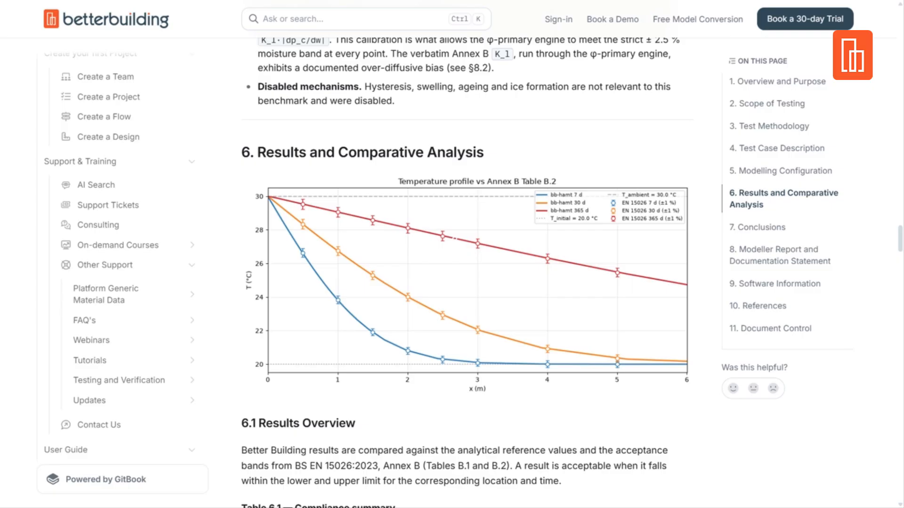
Step: Open the Moisture workflow page of the user guide and read down to the Moisture FAQ's
scroll(149, 336, "down", 4)
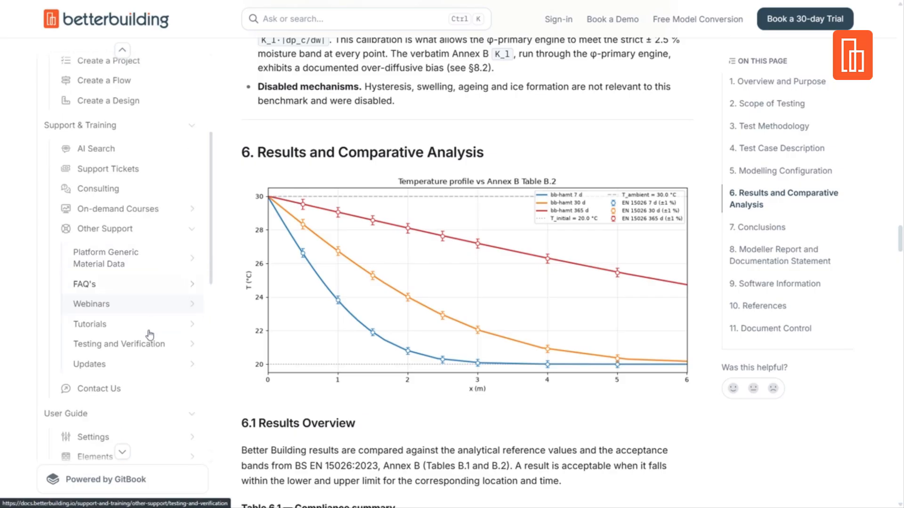
scroll(148, 334, "down", 5)
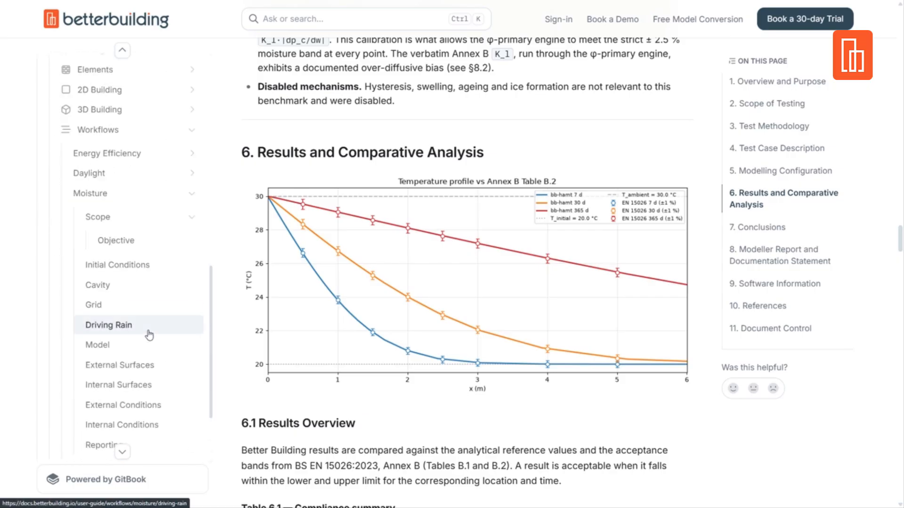
left_click(130, 193)
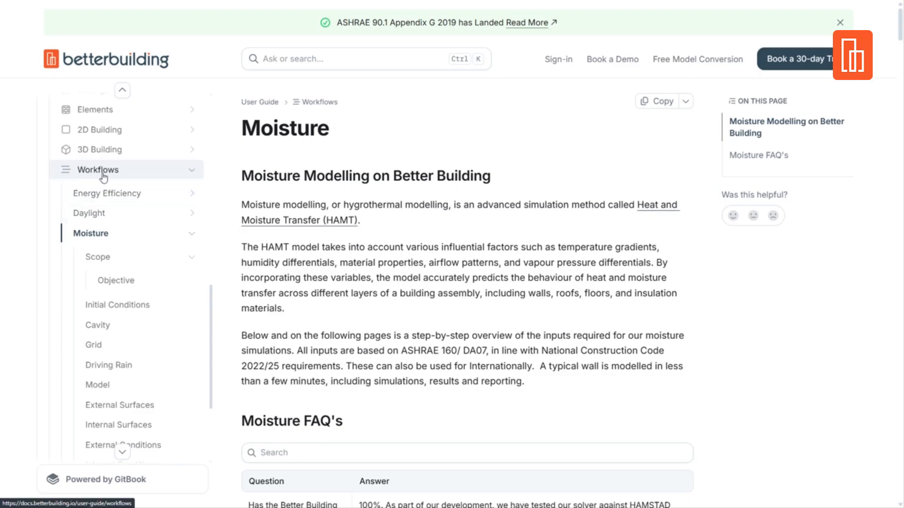
scroll(394, 326, "down", 7)
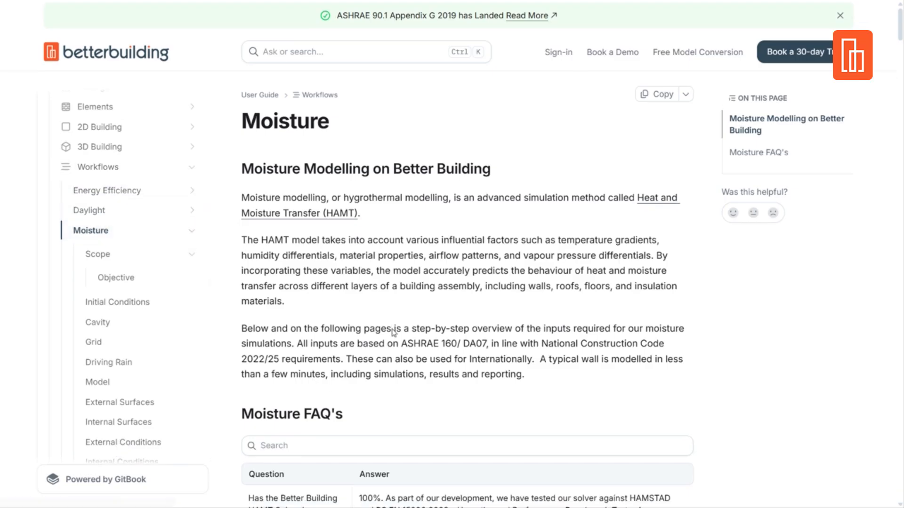
scroll(394, 326, "up", 5)
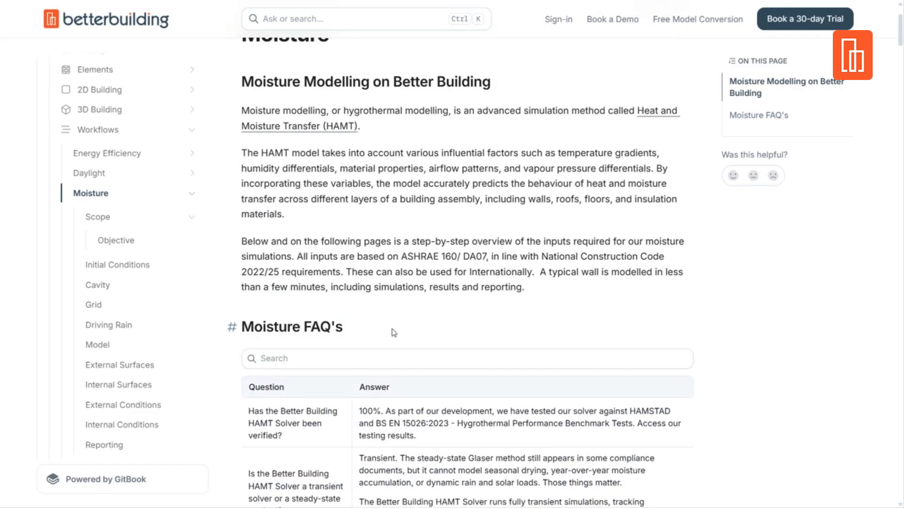
scroll(393, 332, "down", 3)
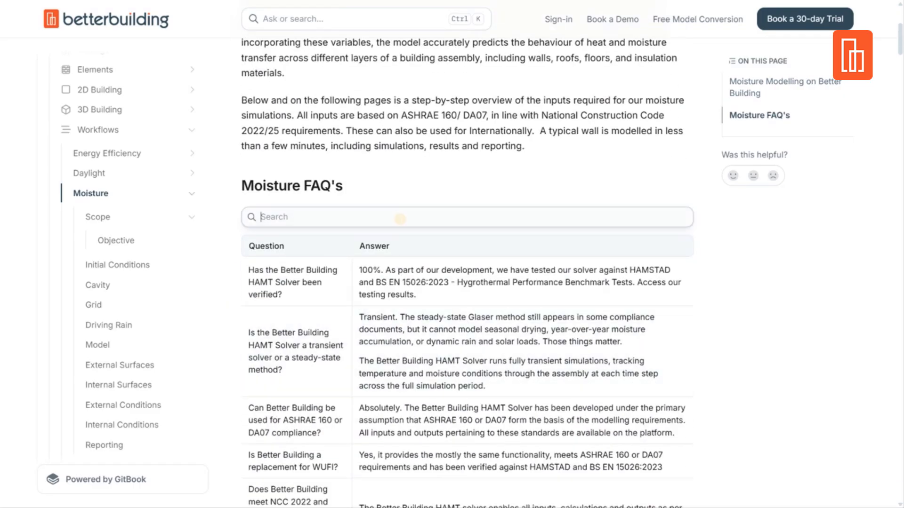
Step: Search the Moisture FAQ's for "osb" and clear the search term
left_click(399, 216)
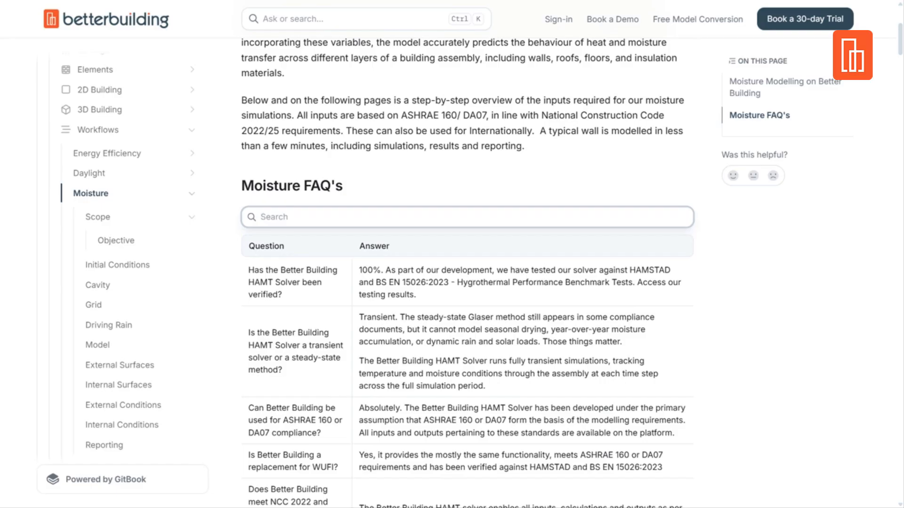
type("osb")
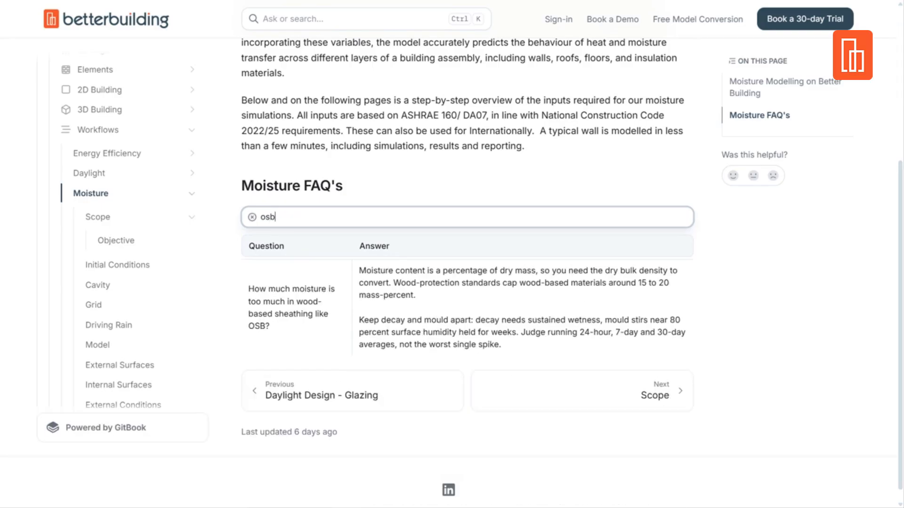
key("BackSpace")
key("BackSpace")
key("BackSpace")
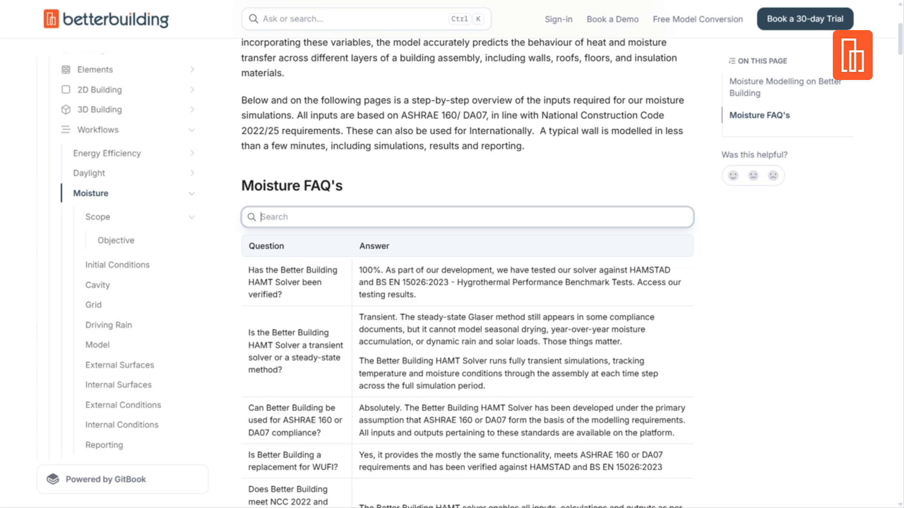
Step: Search the Moisture FAQ's for "driv", clear the term and look through the full list of questions
type("driv")
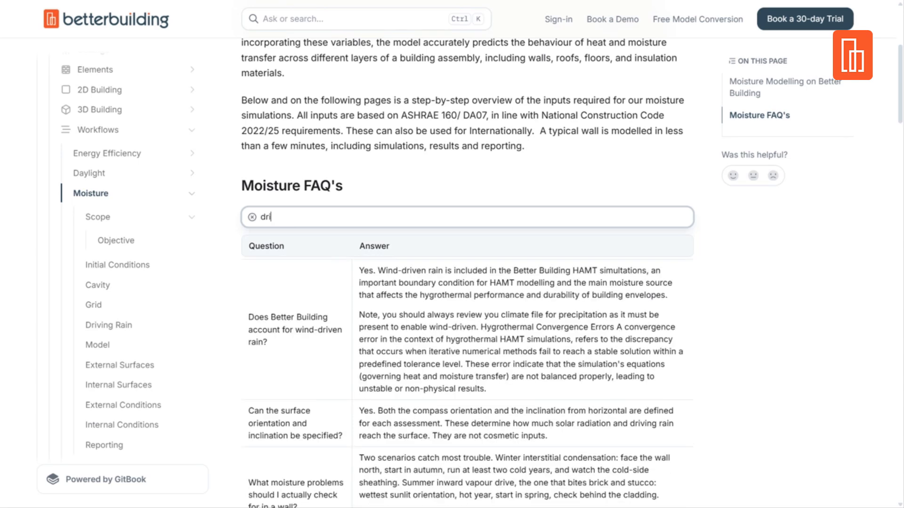
key("BackSpace")
key("BackSpace")
key("BackSpace")
key("BackSpace")
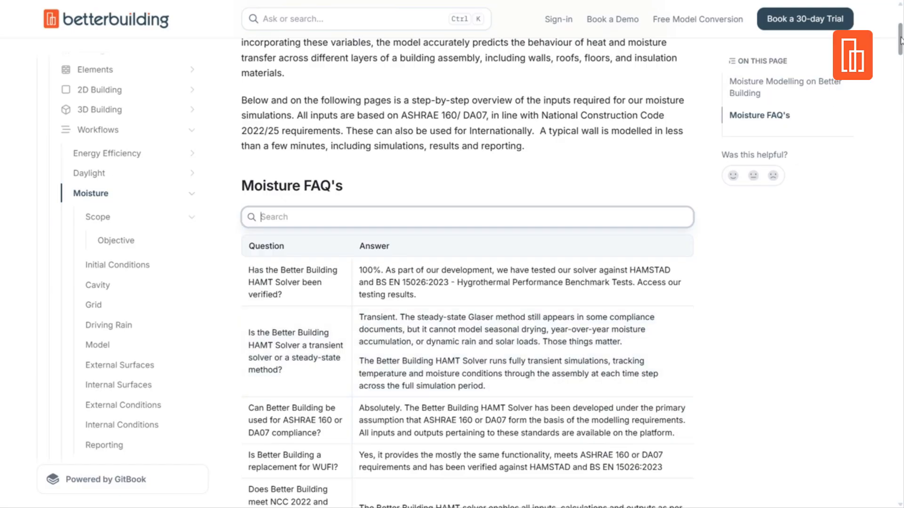
left_click_drag(897, 38, 867, 2)
scroll(670, 226, "down", 7)
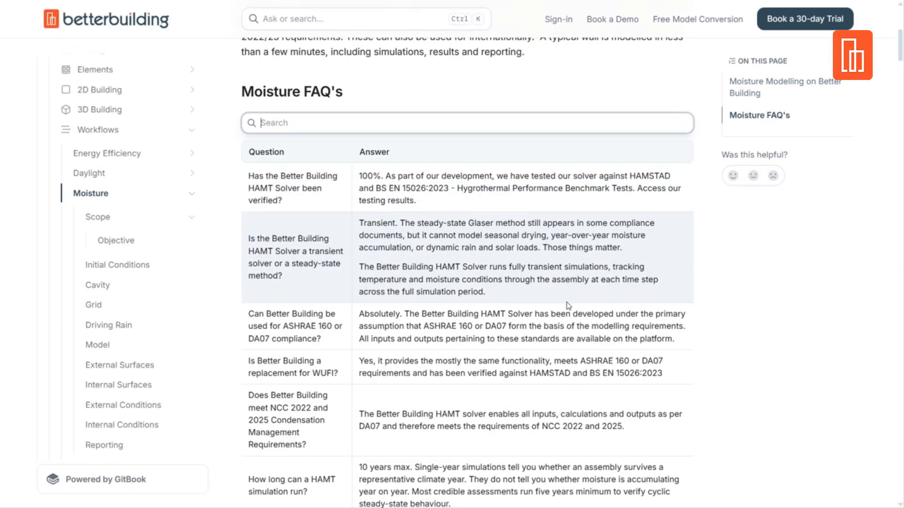
Step: View the Scope, Initial Conditions and Cavity pages of the moisture guide one after another
left_click(110, 216)
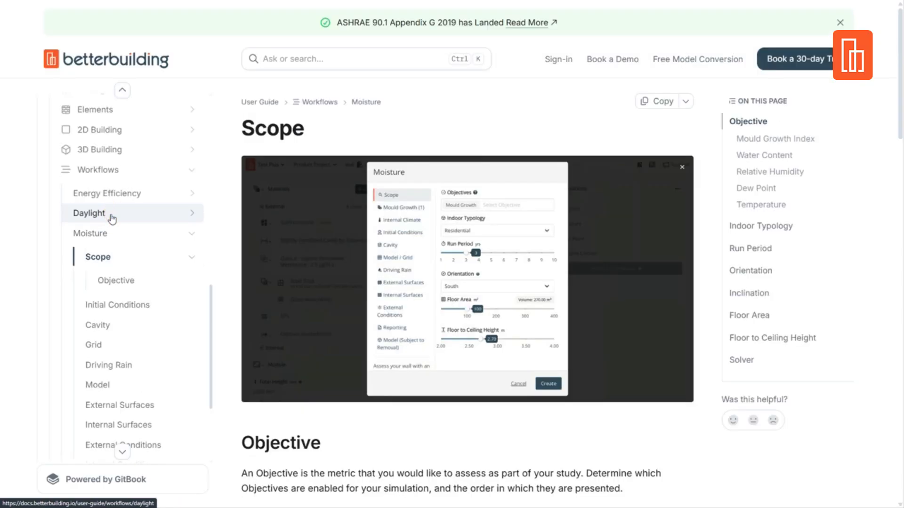
left_click(122, 306)
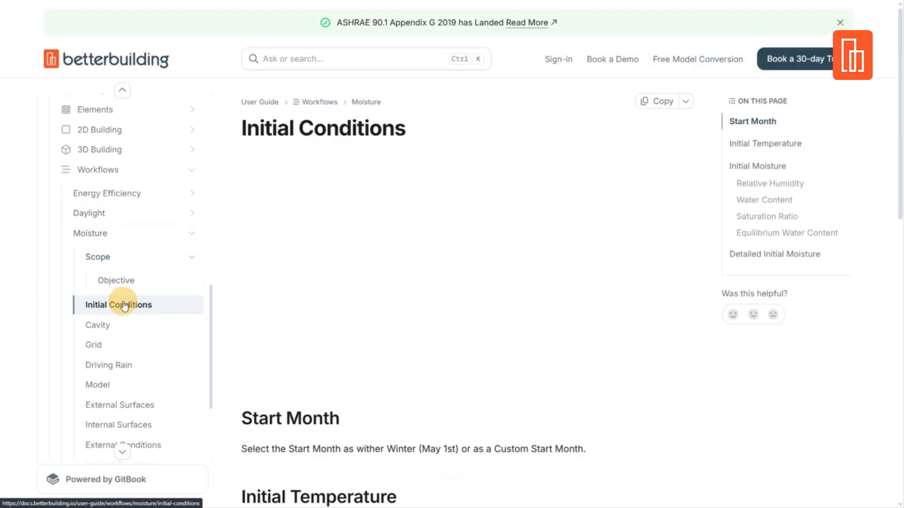
left_click(97, 331)
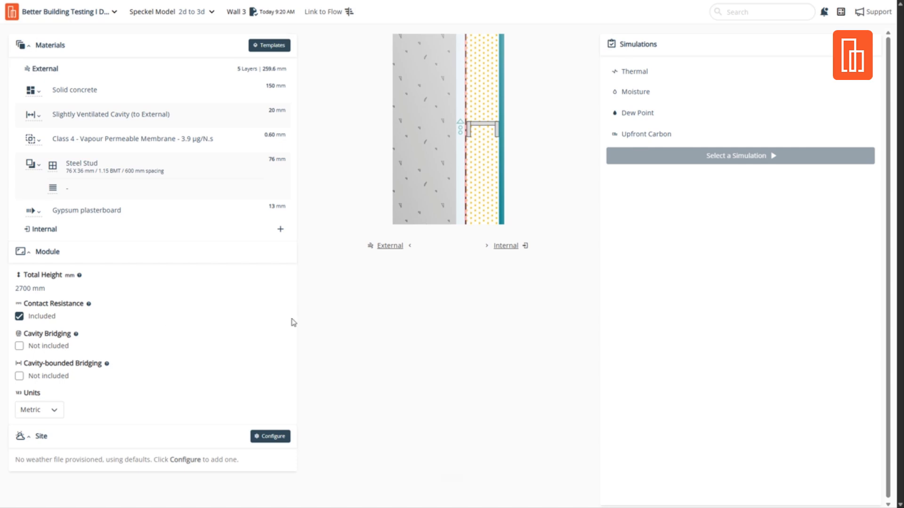
Step: Return to the Wall 3 design in Better Building, view the Speckel Model project's list of designs and close it
left_click(442, 343)
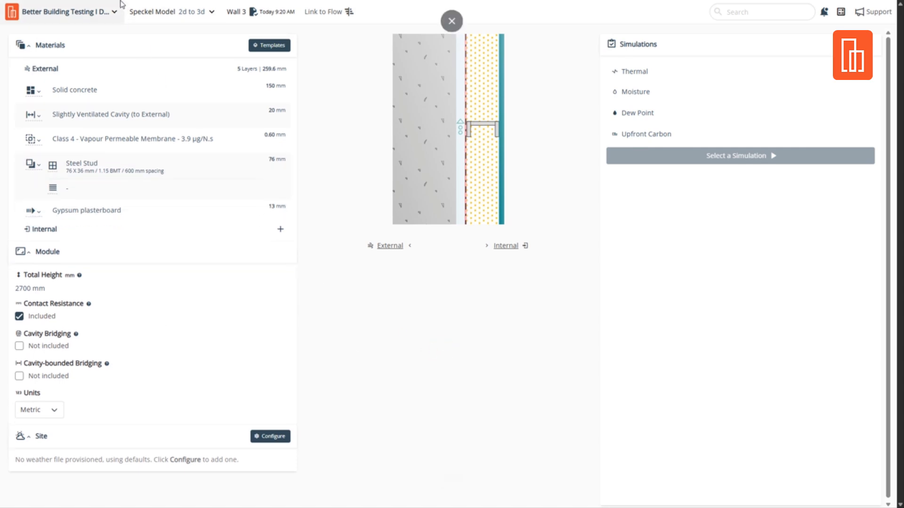
left_click(153, 20)
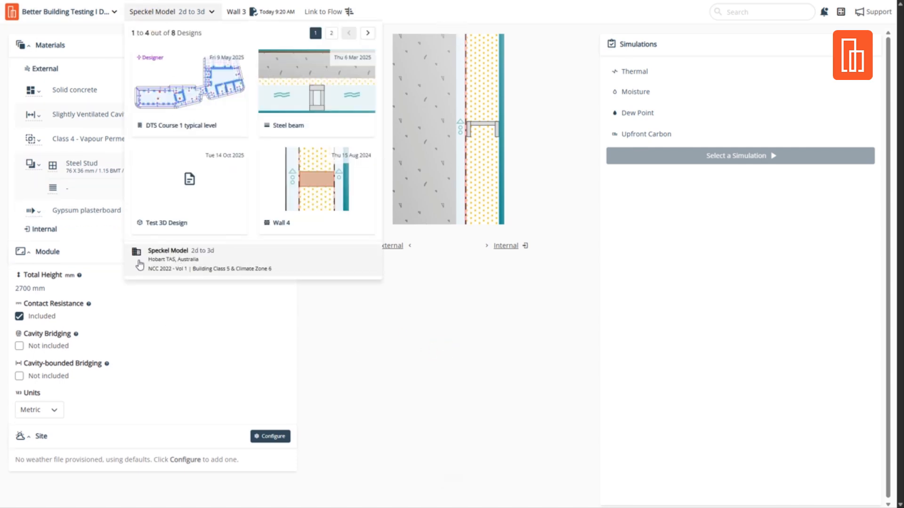
left_click(453, 319)
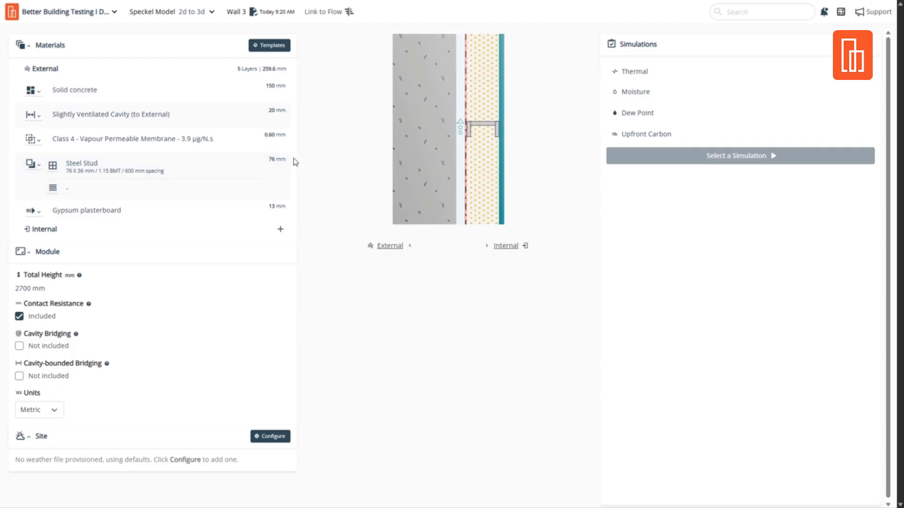
Step: Expand the Steel Stud layer, inspect its stud framing settings and close them unchanged
left_click(40, 168)
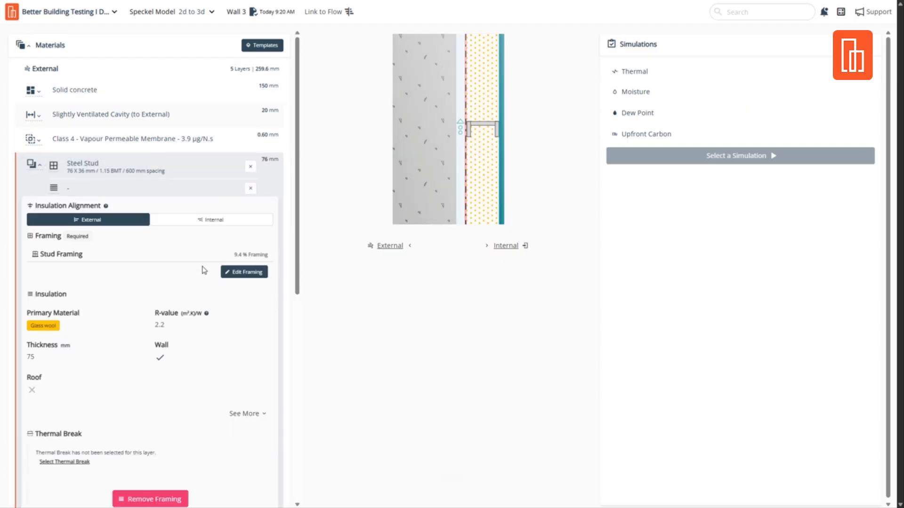
left_click(245, 273)
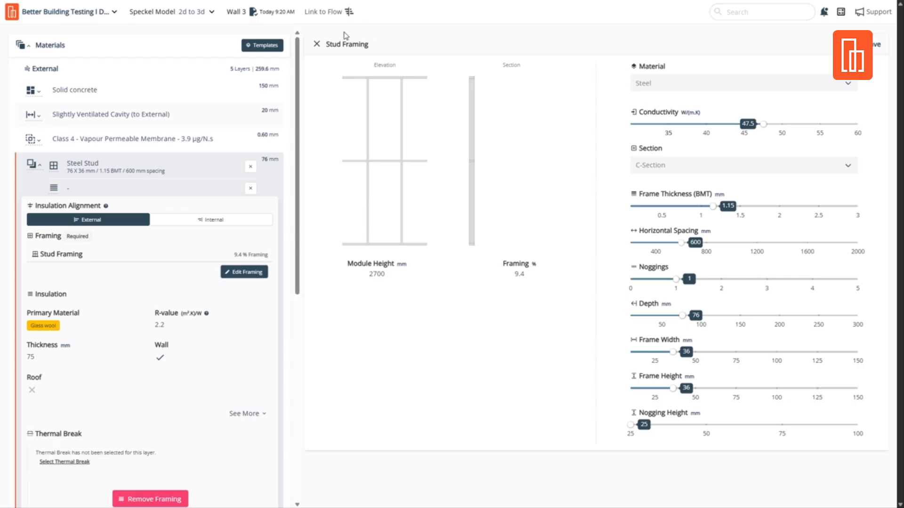
left_click(316, 44)
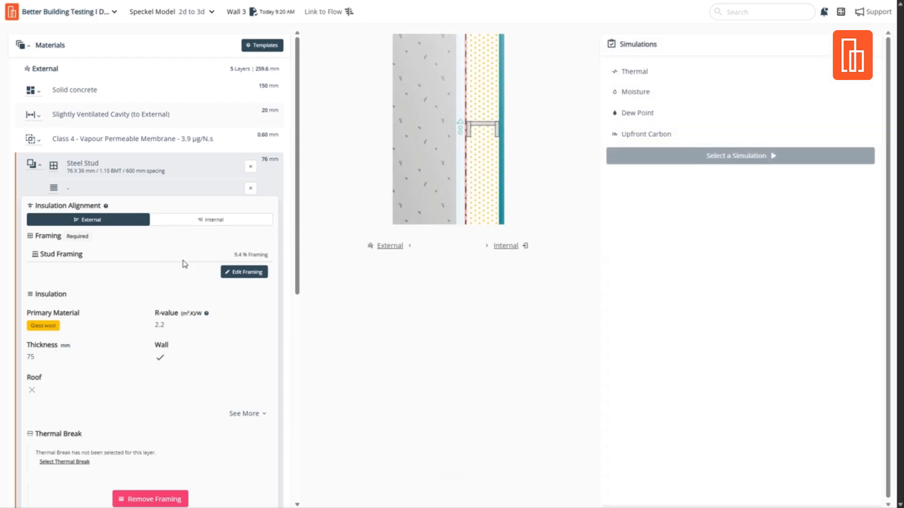
Step: Open the framing system selection for the Steel Stud layer and list the options by generic material
left_click(85, 167)
left_click(441, 47)
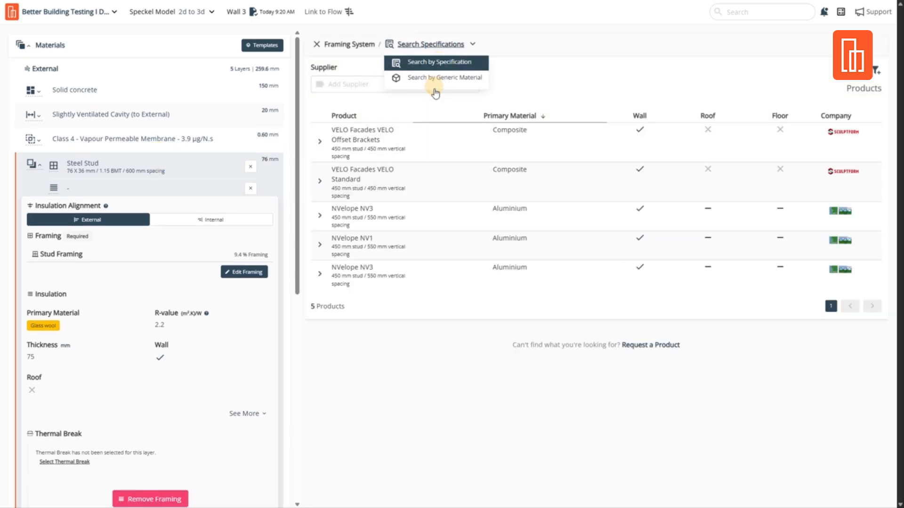
left_click(433, 77)
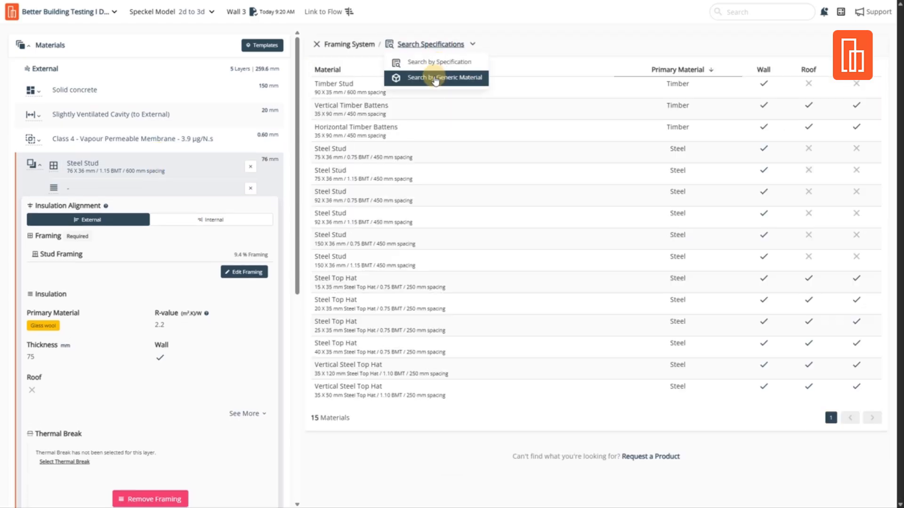
Step: Replace the layer's framing with the 90 x 35 mm Timber Stud at 600 mm spacing and set its conductivity to 0.13 W/(m.K)
left_click(349, 84)
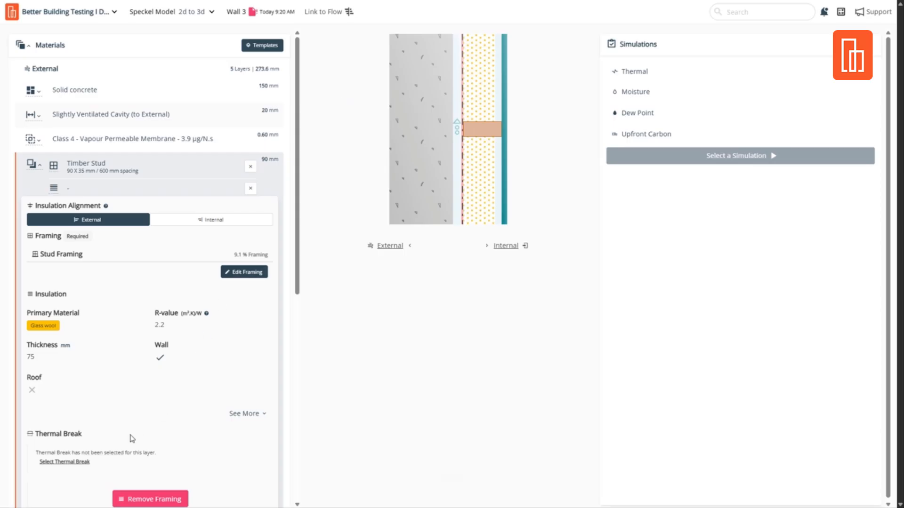
left_click(244, 272)
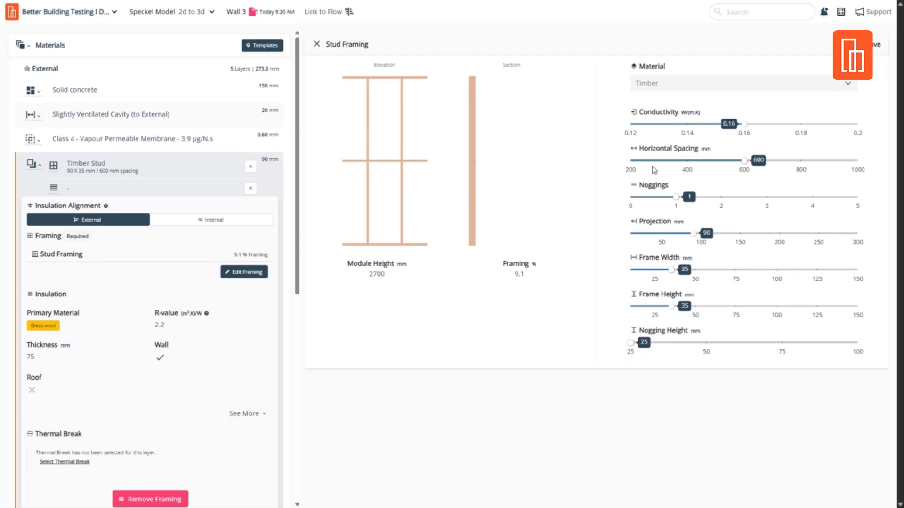
left_click(671, 125)
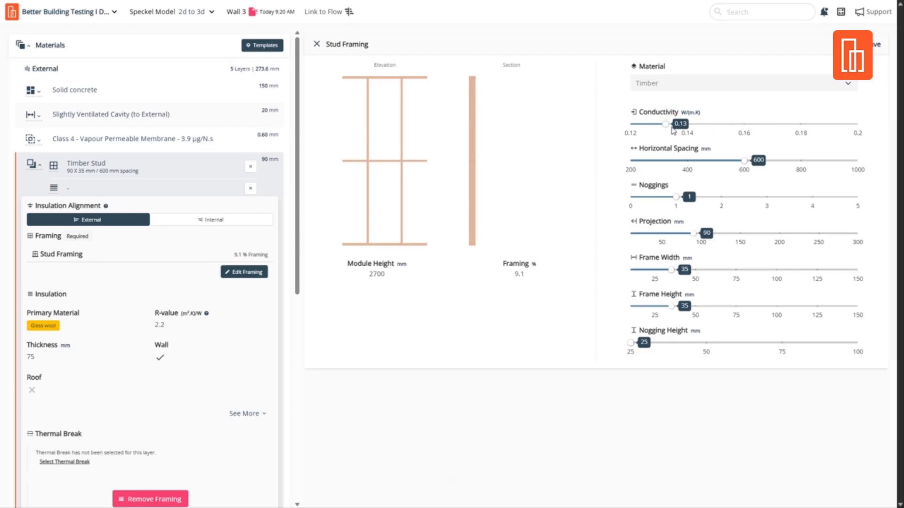
left_click(875, 44)
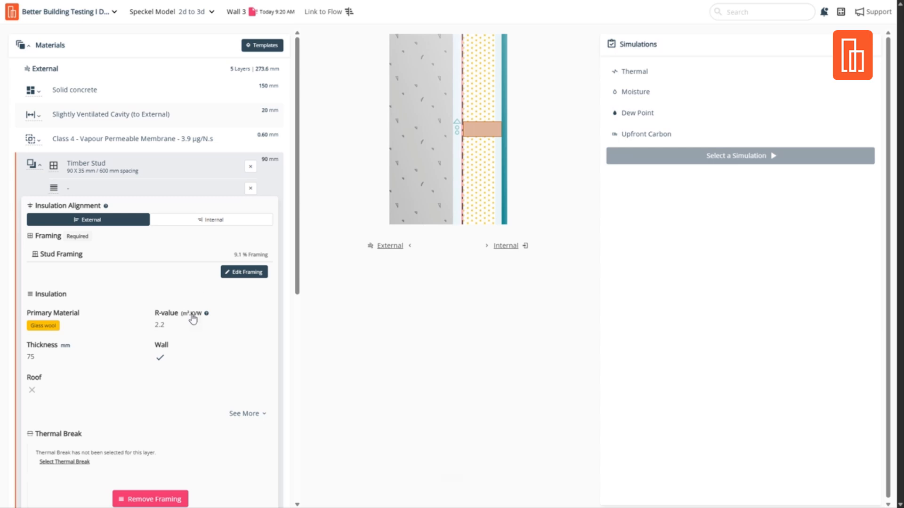
Step: View the insulation products offered for the Timber Stud layer and reopen its stud framing settings
scroll(172, 236, "down", 3)
scroll(171, 236, "up", 2)
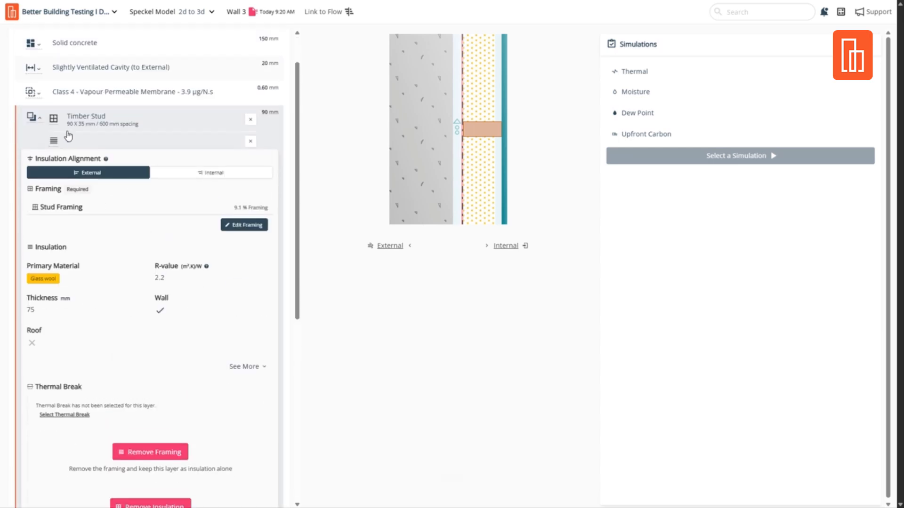
left_click(67, 139)
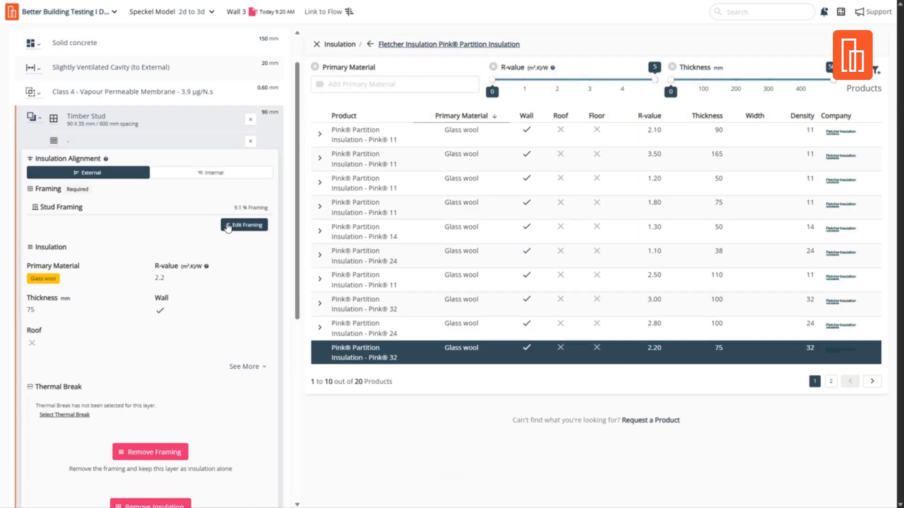
scroll(227, 227, "down", 4)
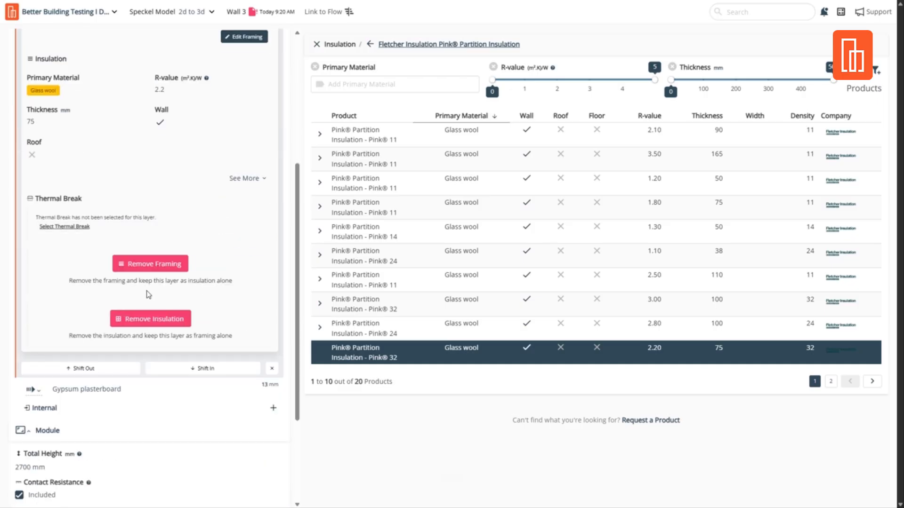
scroll(148, 294, "up", 5)
left_click(248, 272)
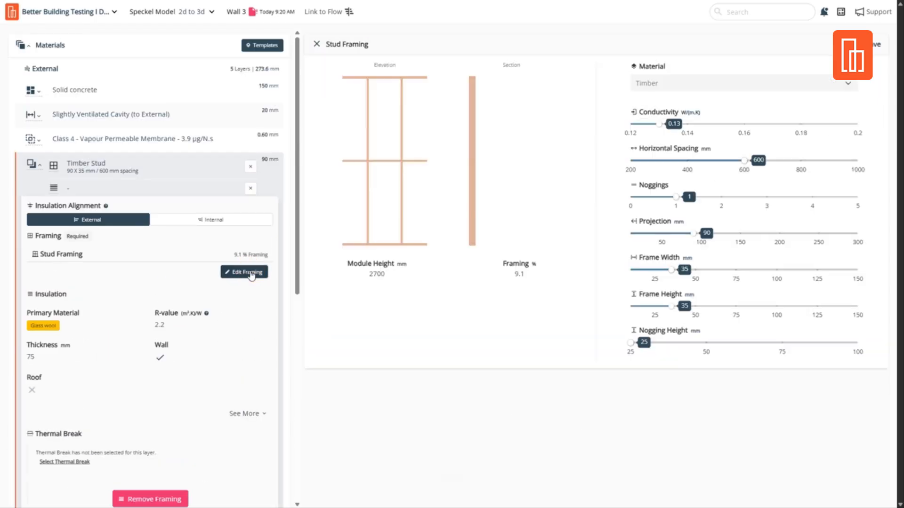
Step: Replace the Timber Stud layer's insulation with the generic Glass Wool (Wall) material and check the layer's properties
left_click(249, 191)
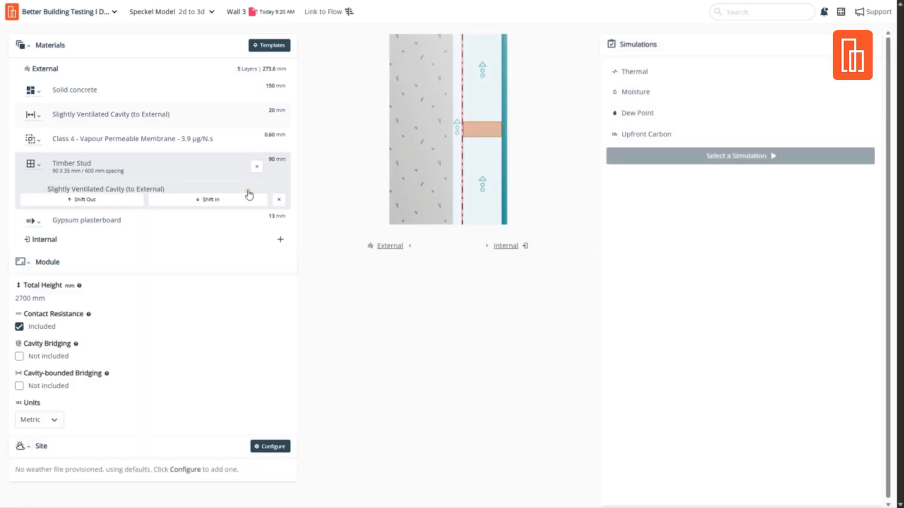
left_click(70, 174)
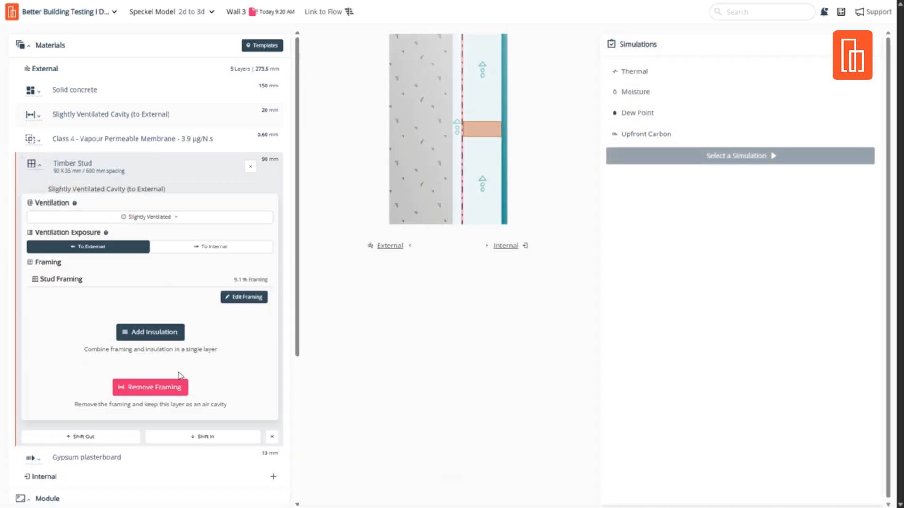
left_click(157, 334)
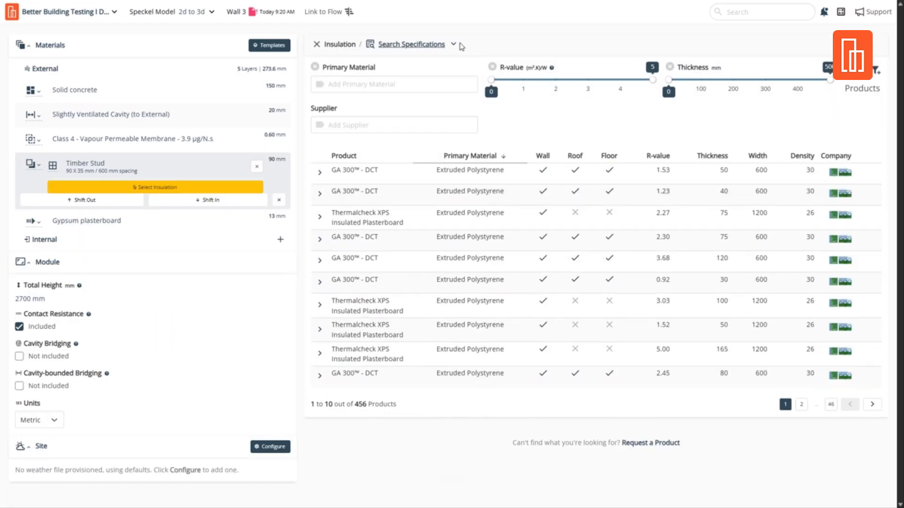
left_click(445, 44)
left_click(437, 79)
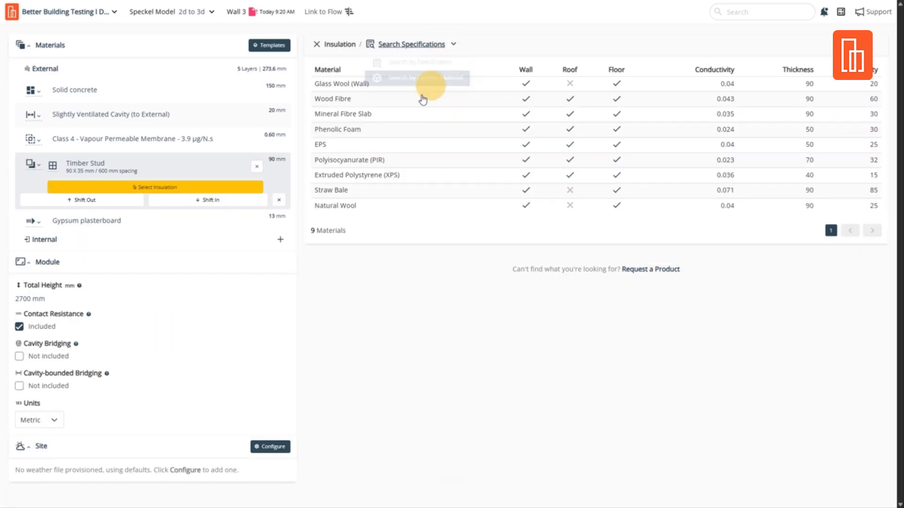
left_click(381, 85)
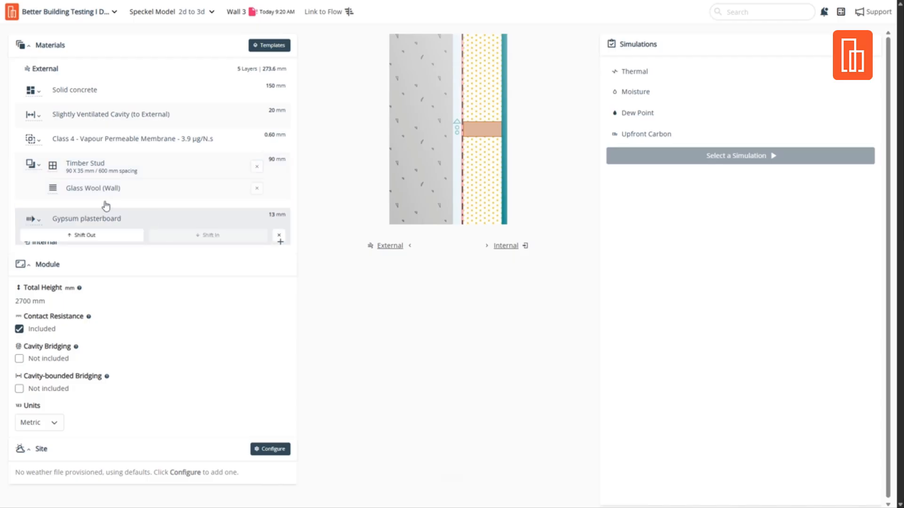
left_click(39, 165)
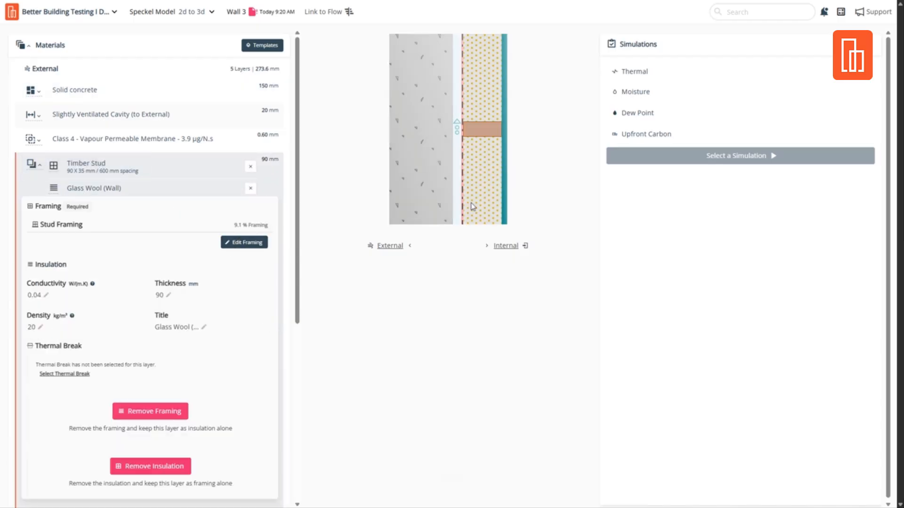
left_click(40, 165)
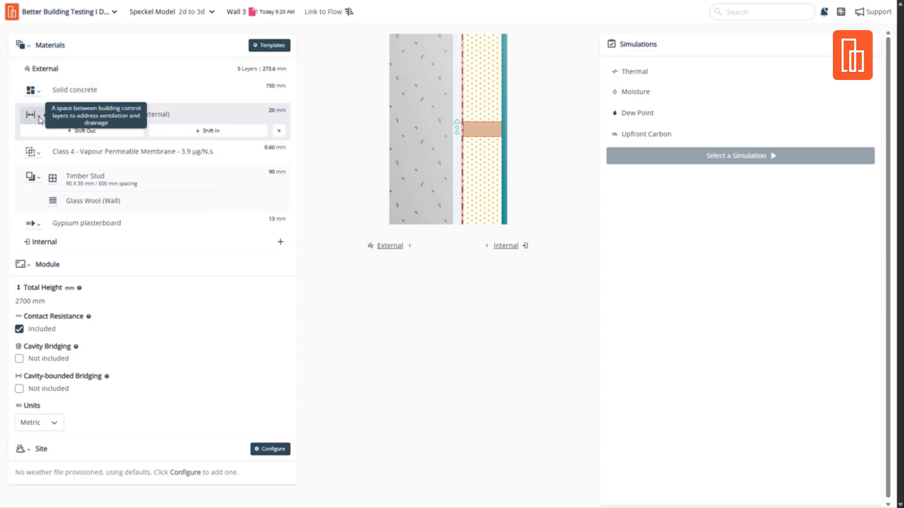
Step: Set the thickness of the slightly ventilated cavity layer to 35 mm and collapse its settings
left_click(85, 118)
left_click(45, 149)
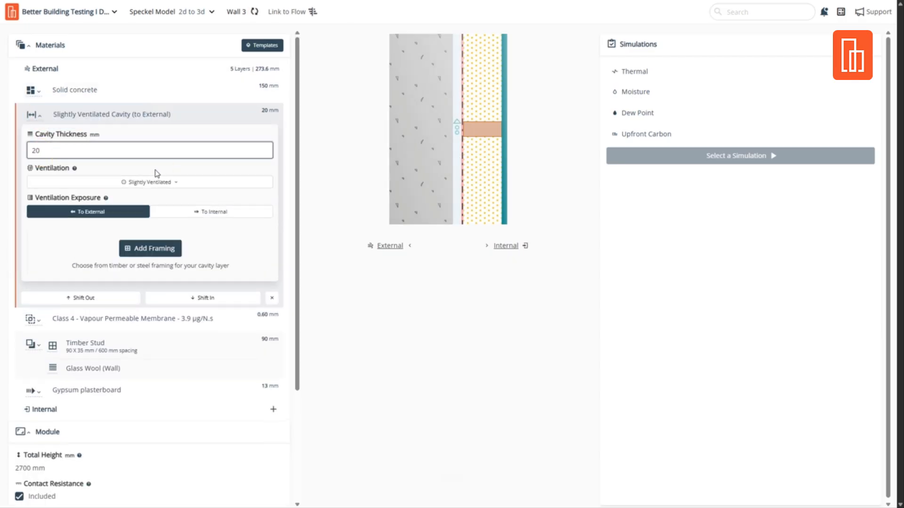
key("BackSpace")
key("BackSpace")
type("35")
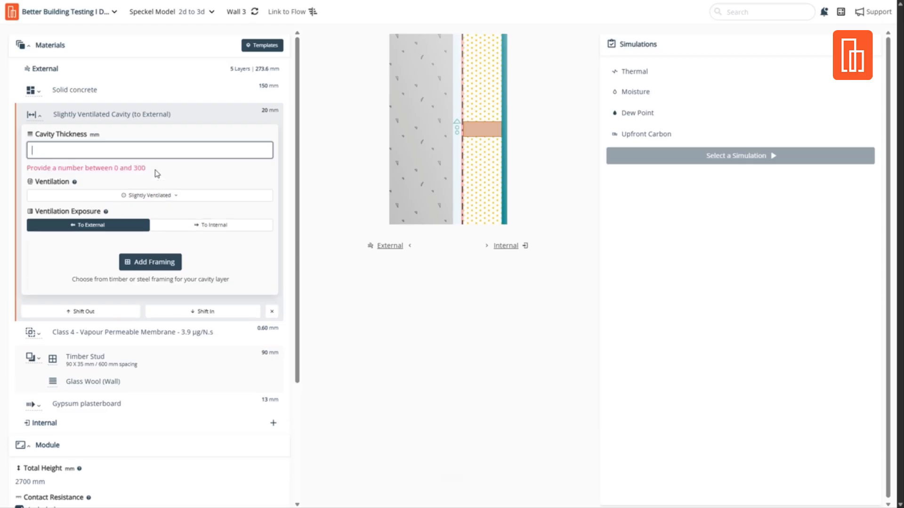
left_click(357, 415)
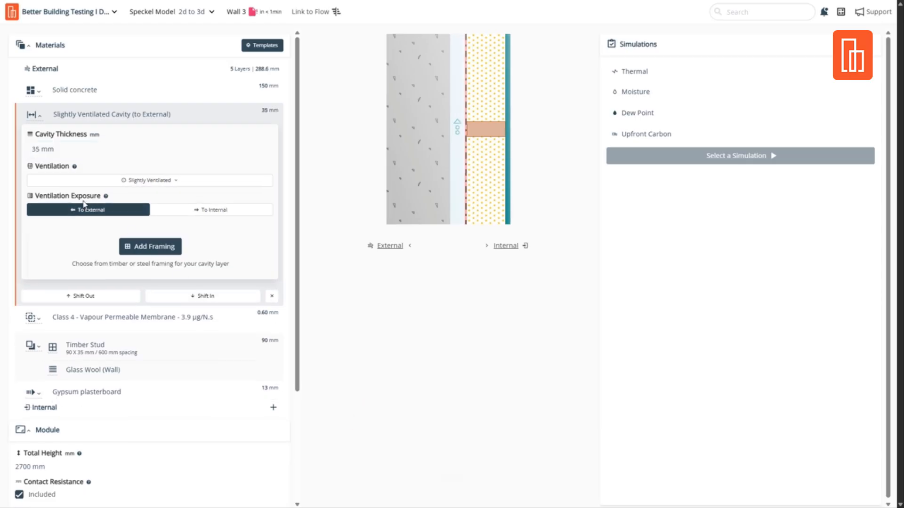
left_click(94, 114)
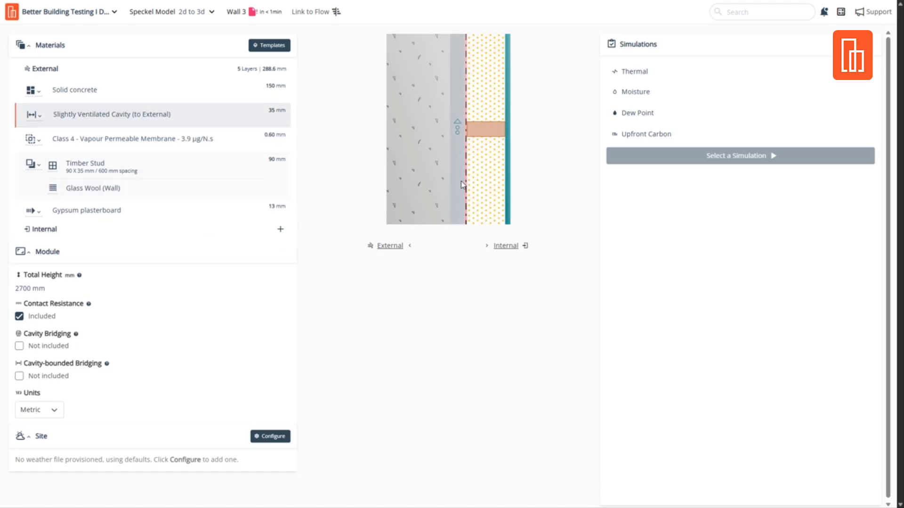
left_click(136, 113)
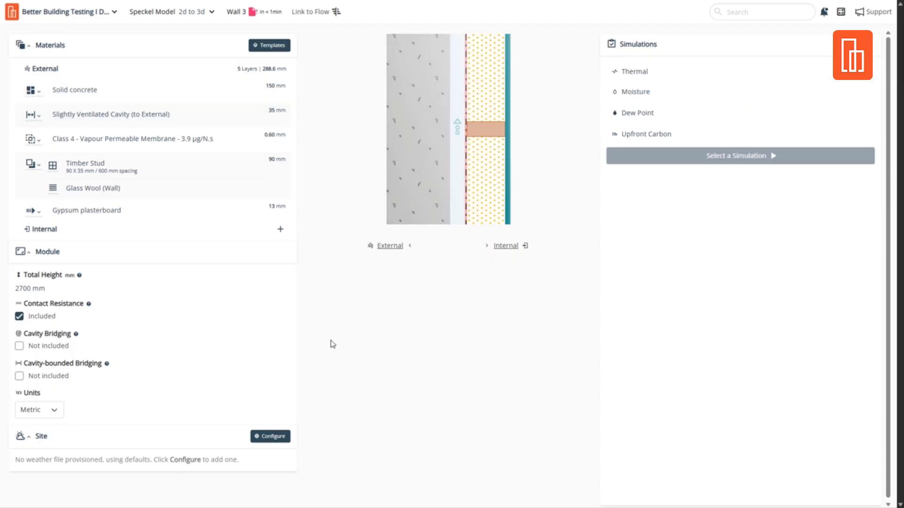
Step: Switch the module's units to Imperial and back to Metric twice
left_click(27, 414)
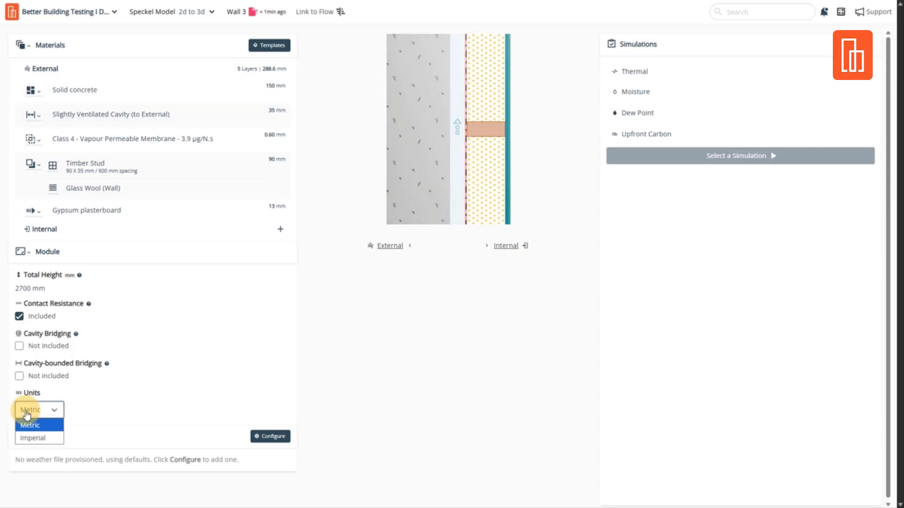
left_click(34, 437)
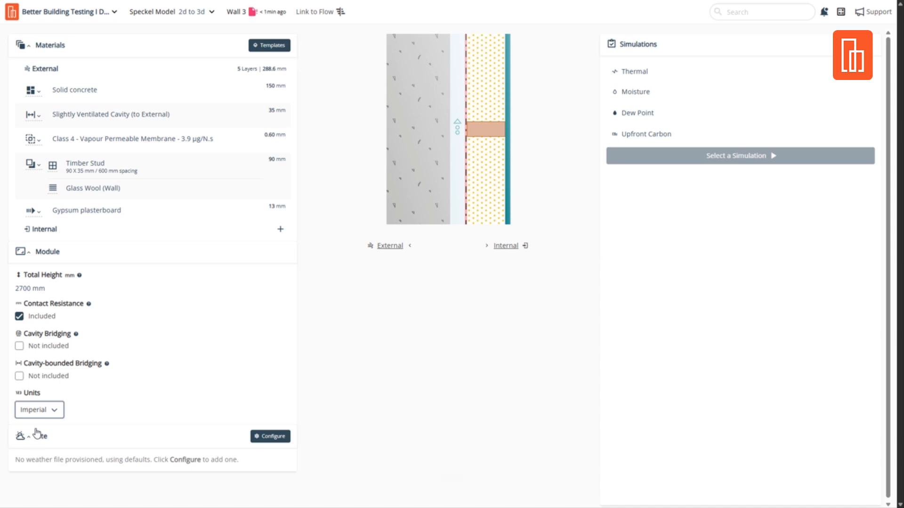
left_click(36, 413)
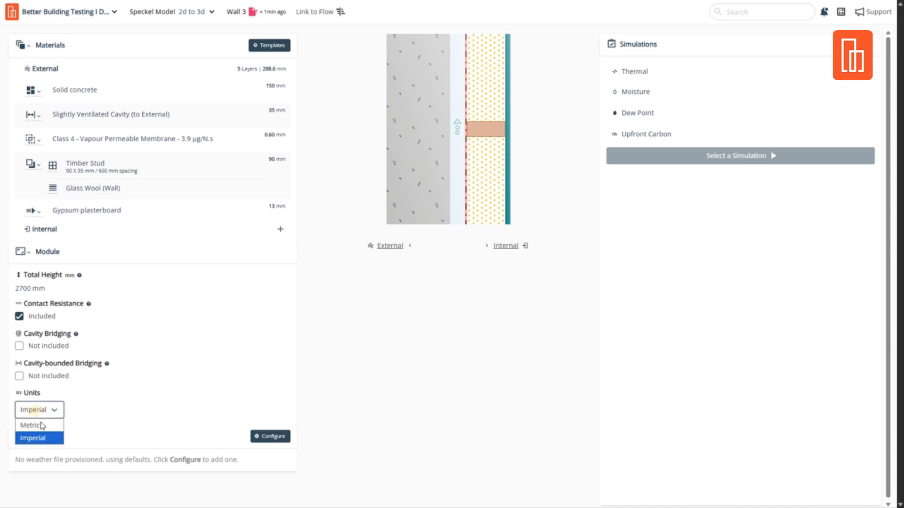
left_click(41, 426)
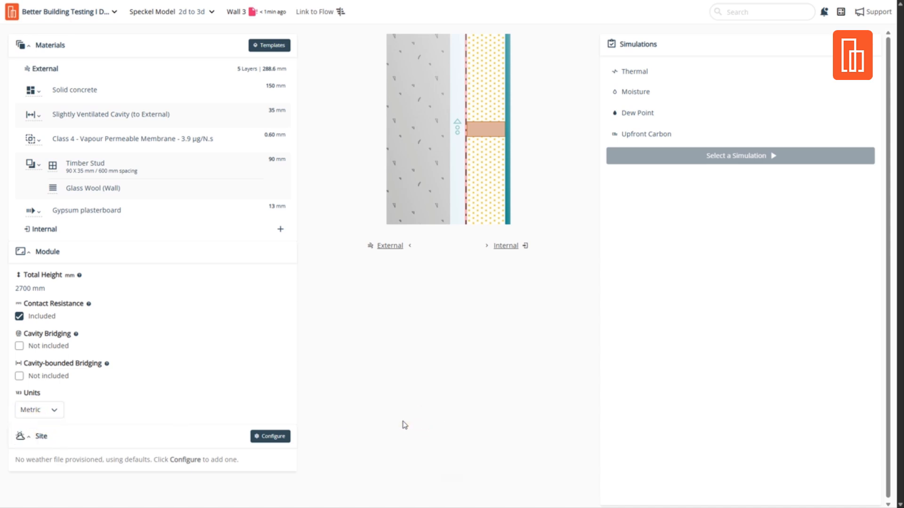
left_click(49, 419)
left_click(51, 435)
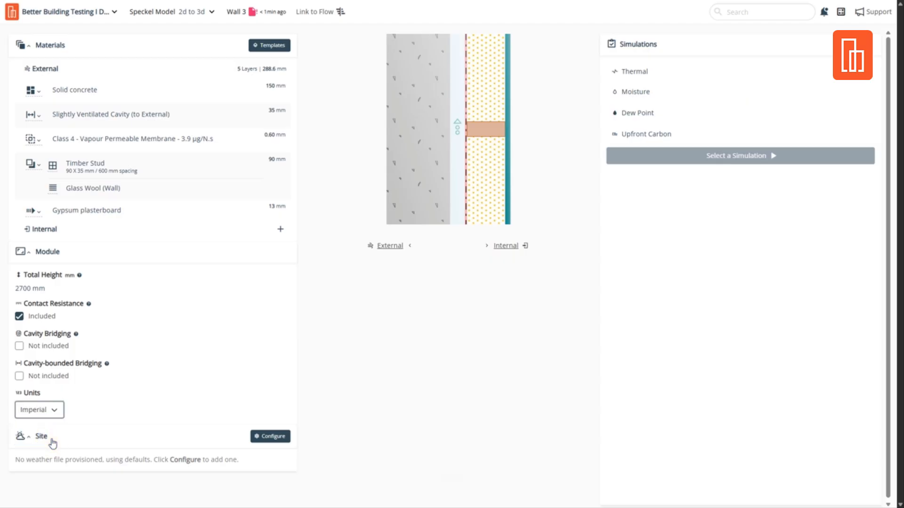
left_click(45, 416)
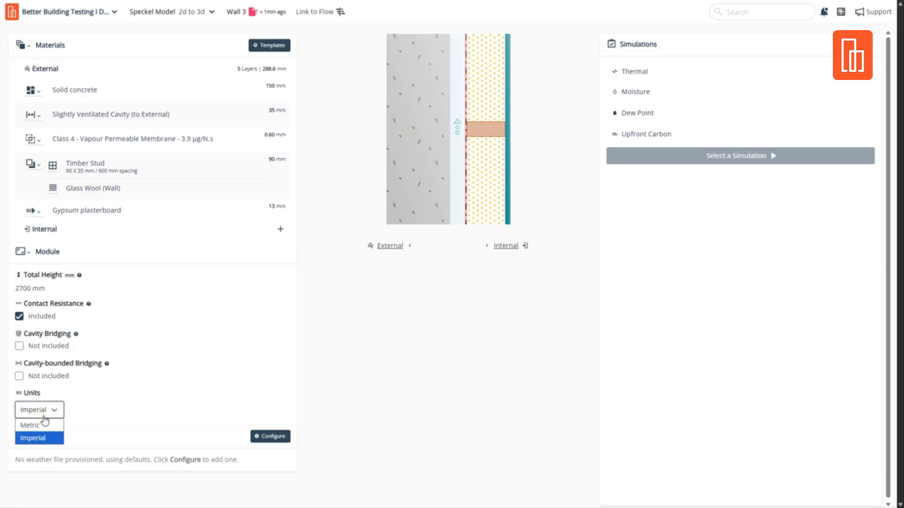
left_click(44, 428)
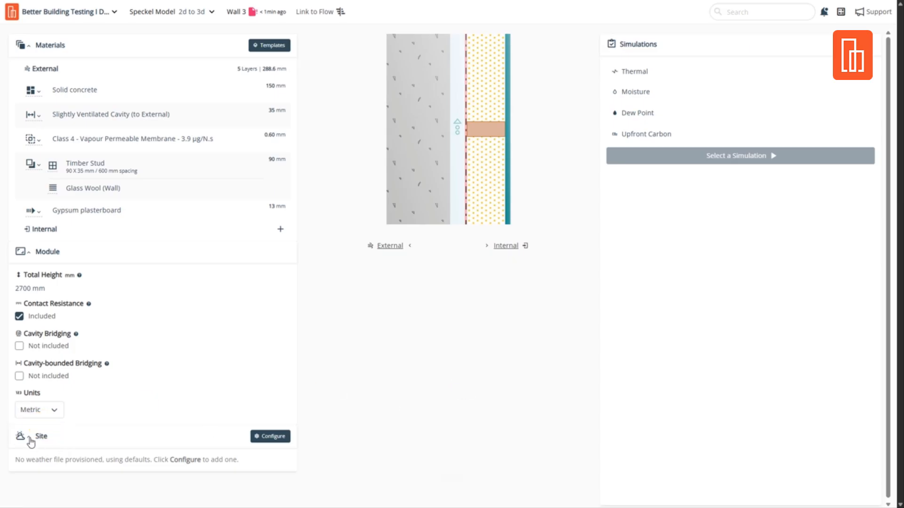
Step: View the site's weather file configuration and close it without adding a file
left_click(271, 438)
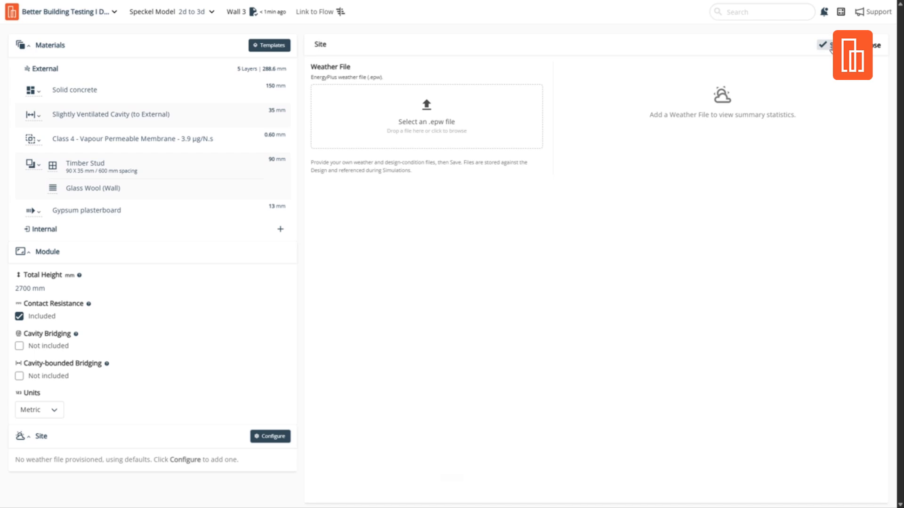
left_click(876, 45)
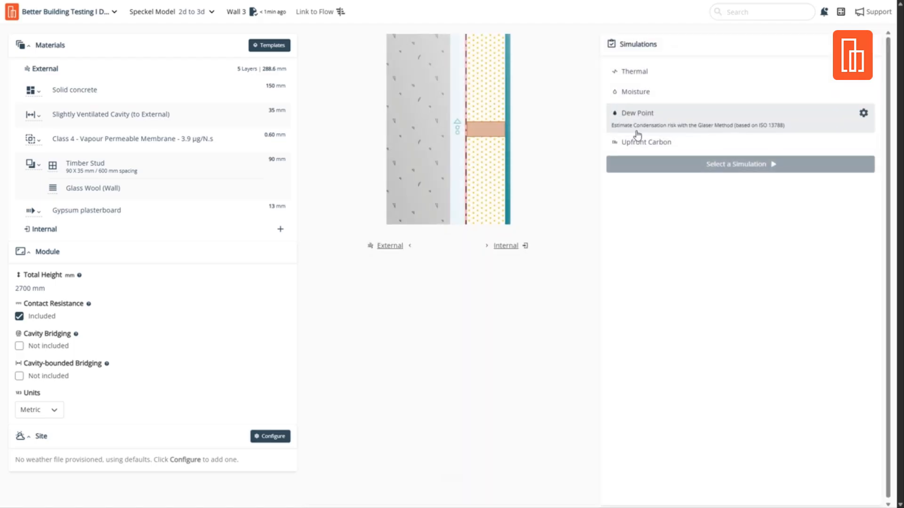
Step: Assign a Moisture simulation to the wall and add Relative Humidity and Temperature to its objectives
mouse_move(708, 95)
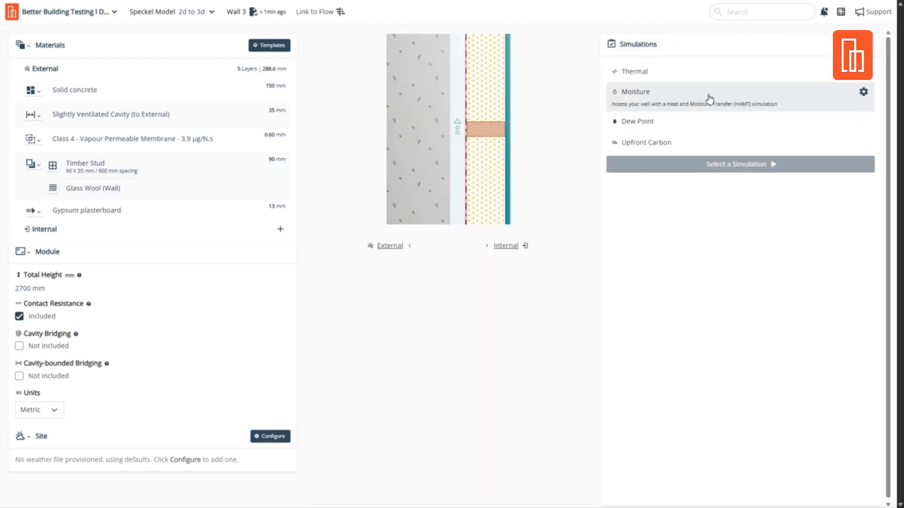
left_click(863, 92)
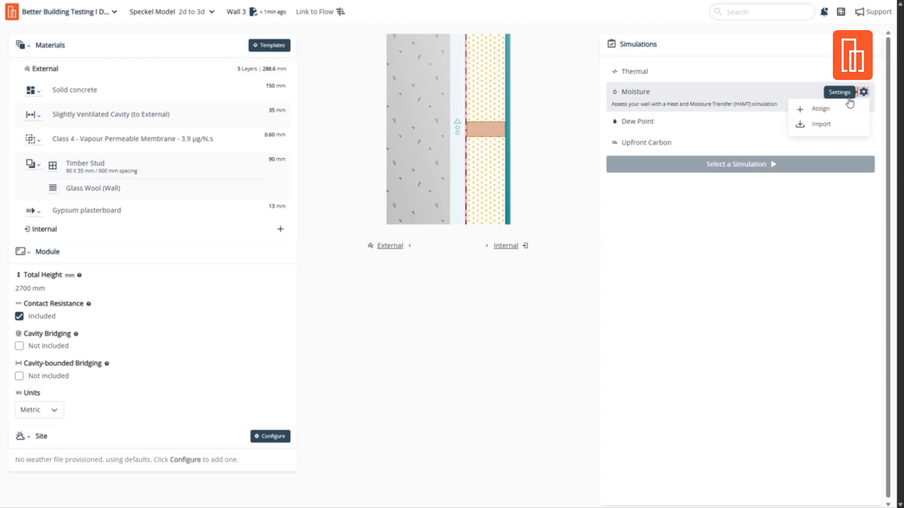
left_click(822, 109)
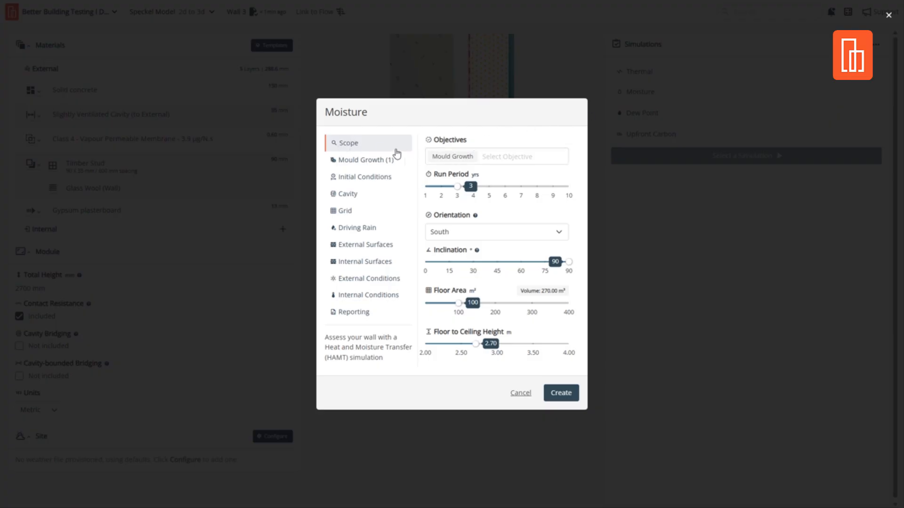
left_click(507, 156)
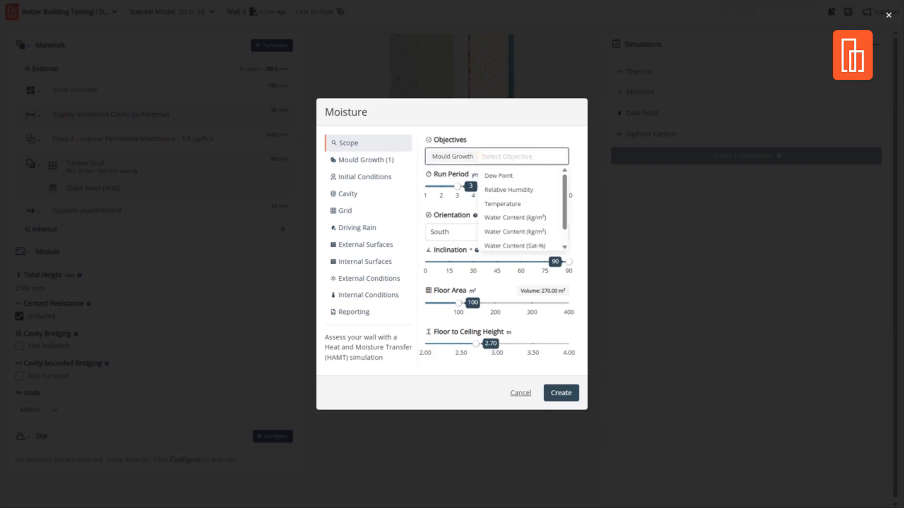
left_click(500, 190)
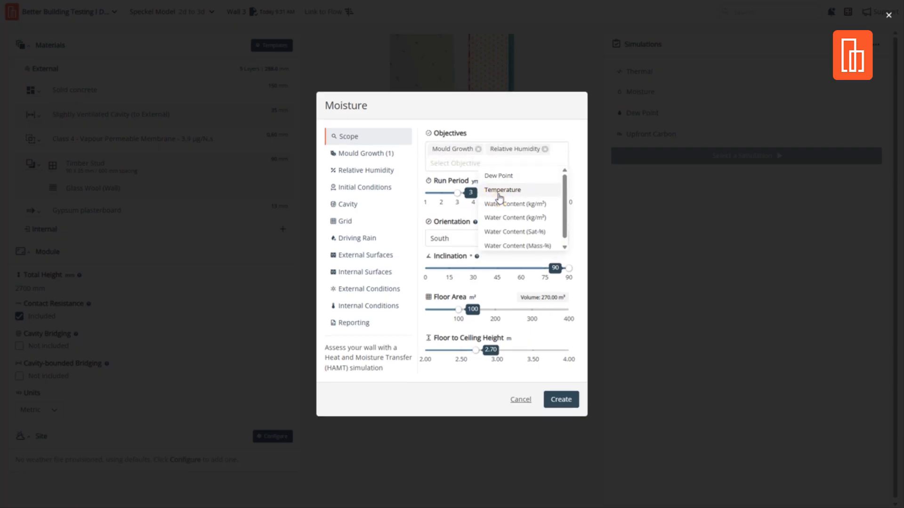
left_click(499, 193)
left_click(496, 118)
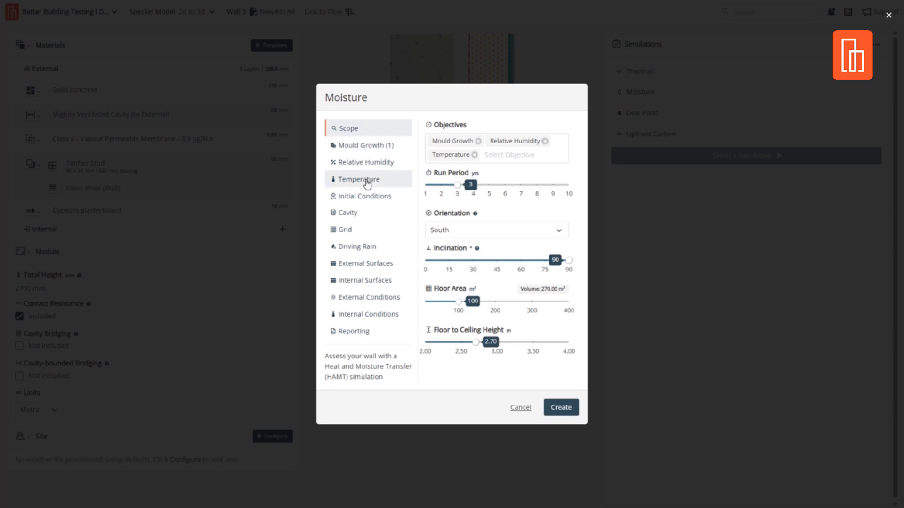
Step: Switch the start month in the moisture simulation's initial conditions to Custom and back to Winter
left_click(363, 203)
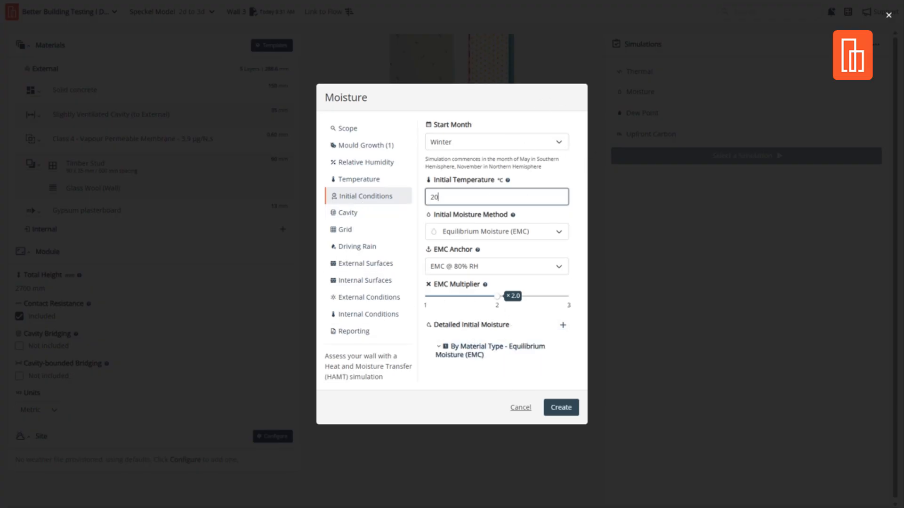
left_click(436, 147)
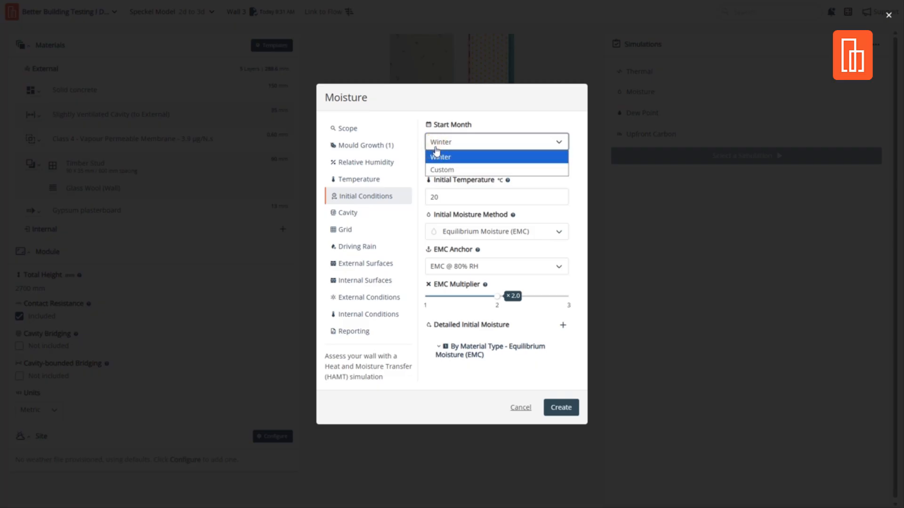
left_click(444, 160)
left_click(446, 147)
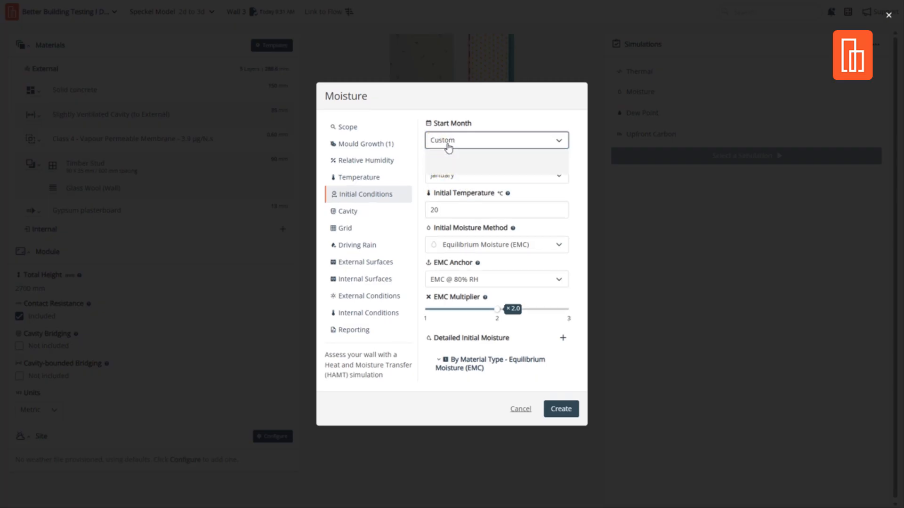
left_click(446, 154)
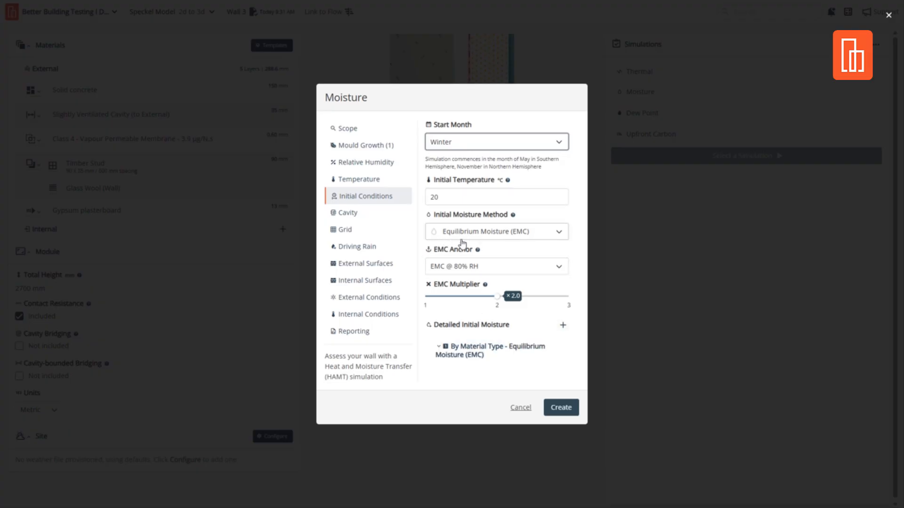
Step: Review the moisture simulation's Cavity, Grid, Driving Rain, Internal Conditions and Reporting settings
left_click(353, 218)
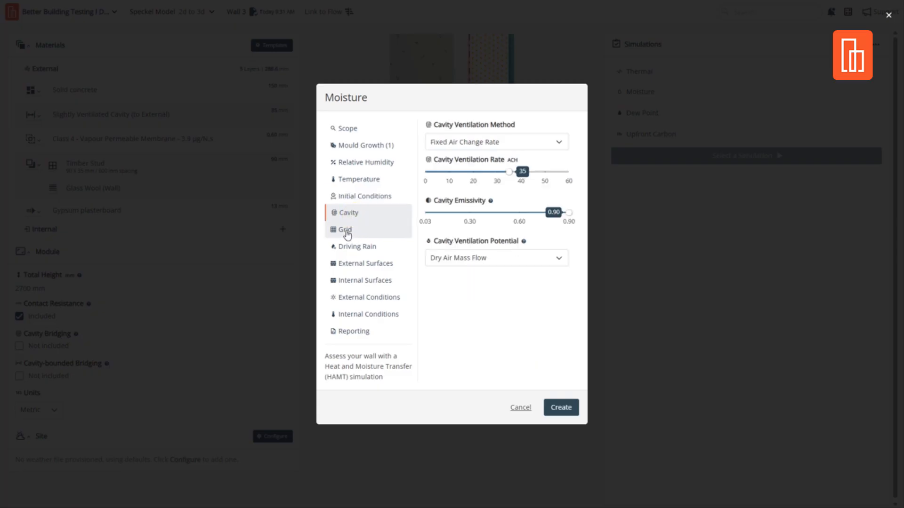
left_click(346, 232)
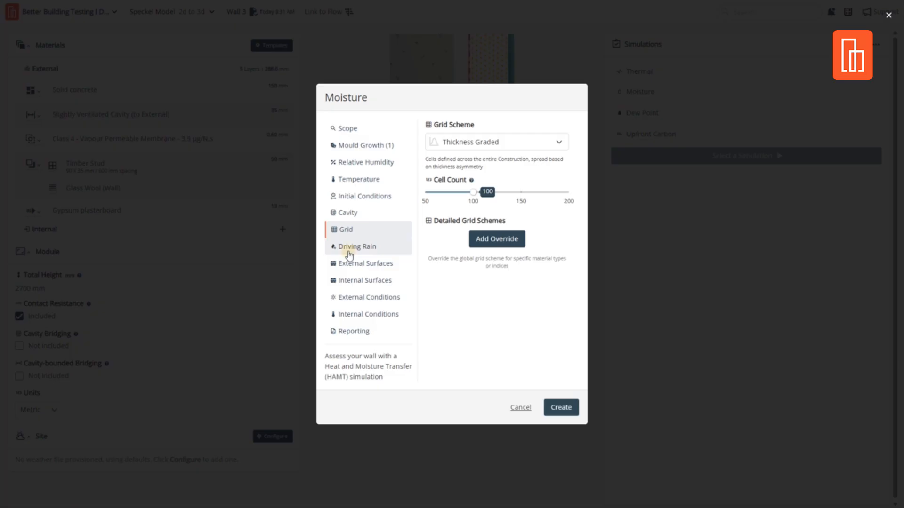
left_click(348, 255)
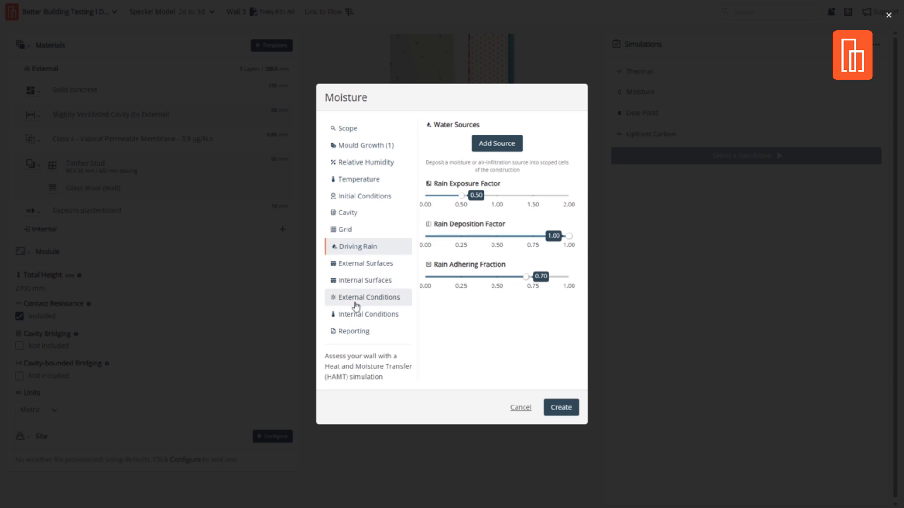
left_click(355, 317)
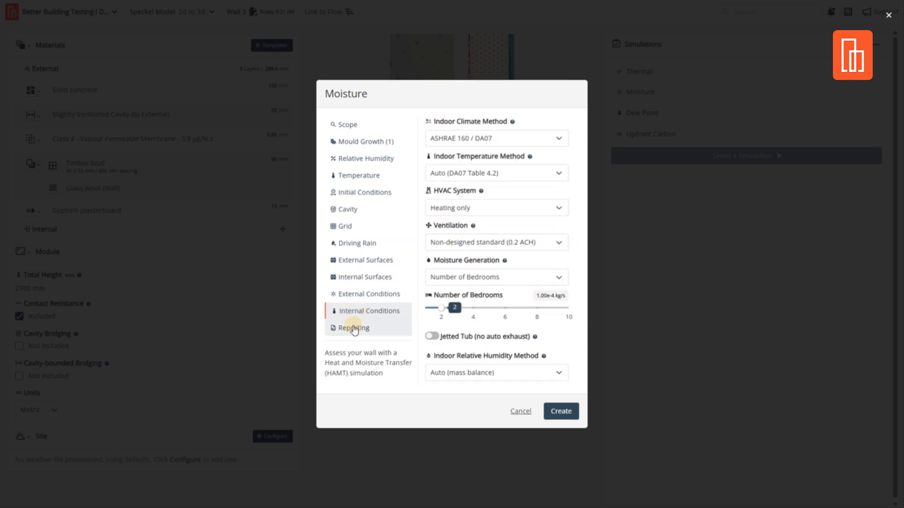
left_click(354, 328)
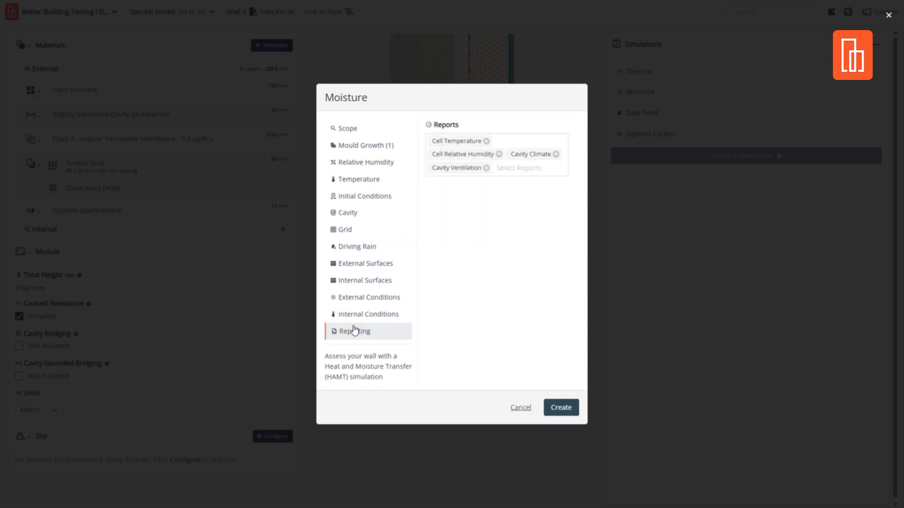
Step: Set the simulation's run period to 10 years with South orientation and create the moisture simulation
left_click(341, 132)
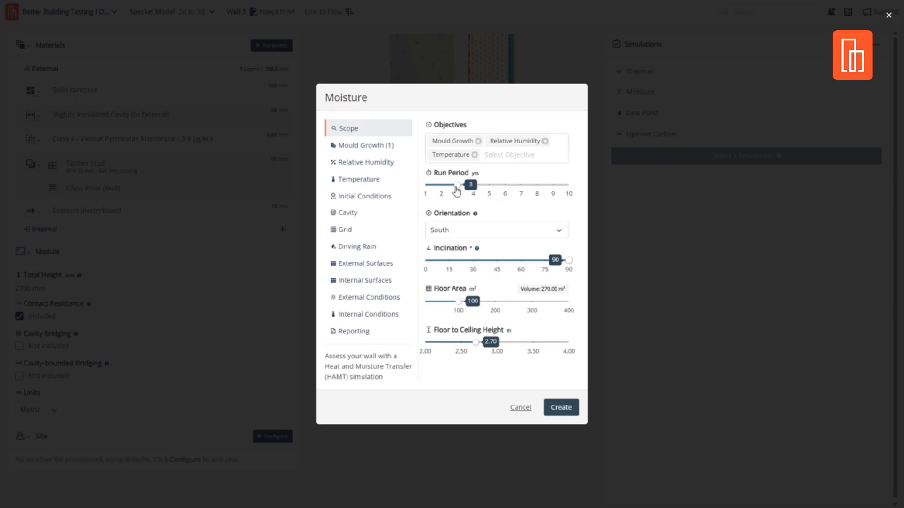
left_click_drag(457, 185, 574, 193)
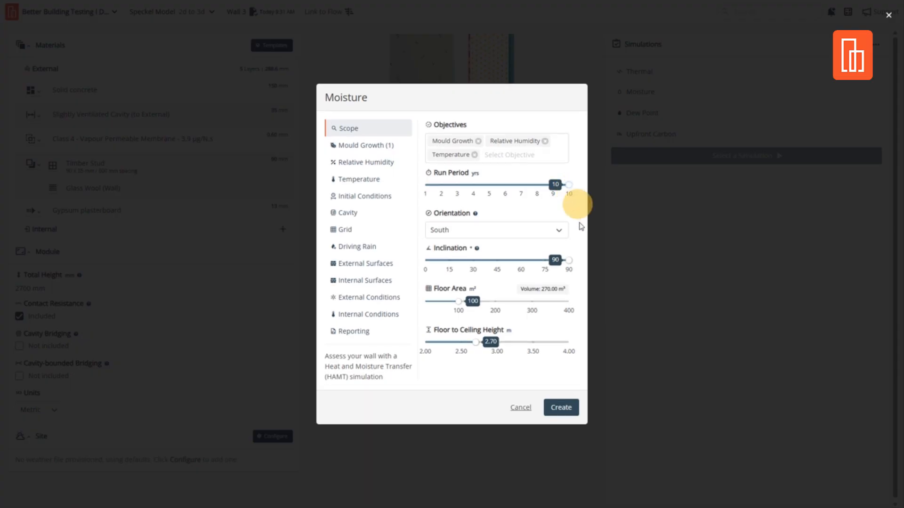
left_click(493, 230)
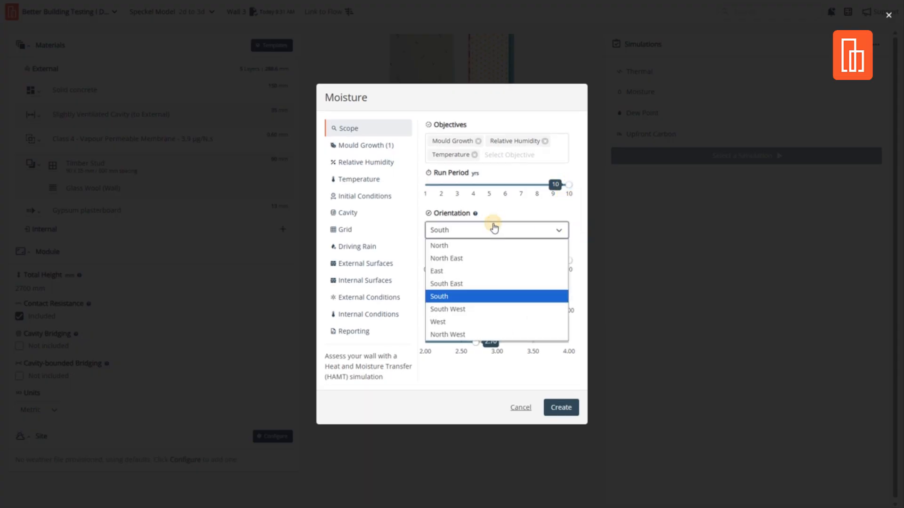
left_click(490, 296)
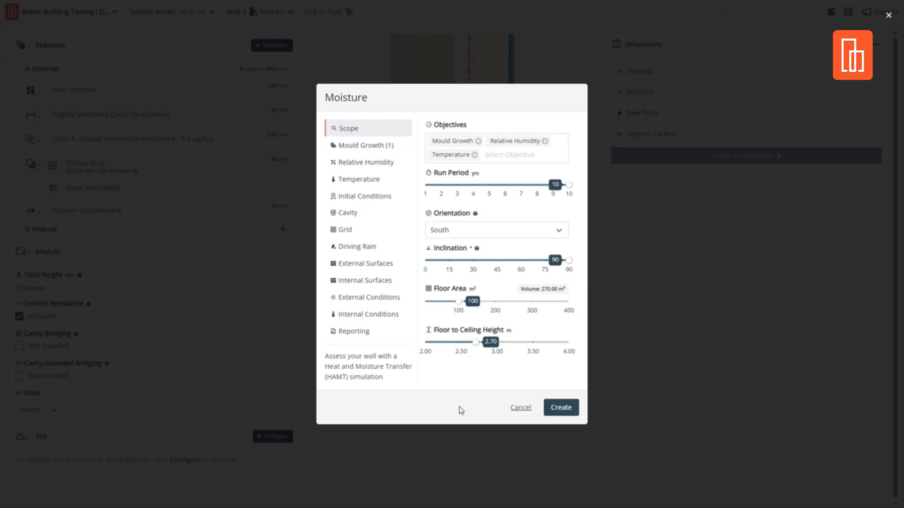
left_click(558, 408)
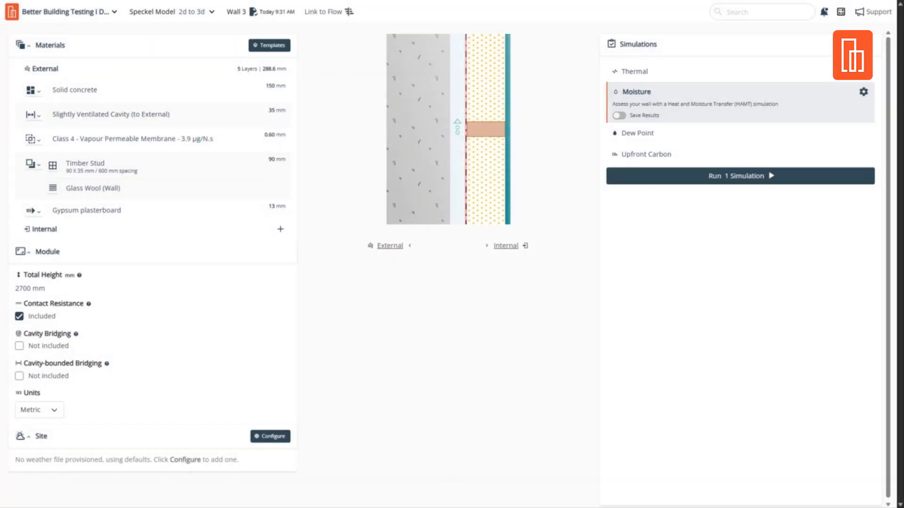
Step: Check the site's weather file options and close them without adding a file
left_click(269, 438)
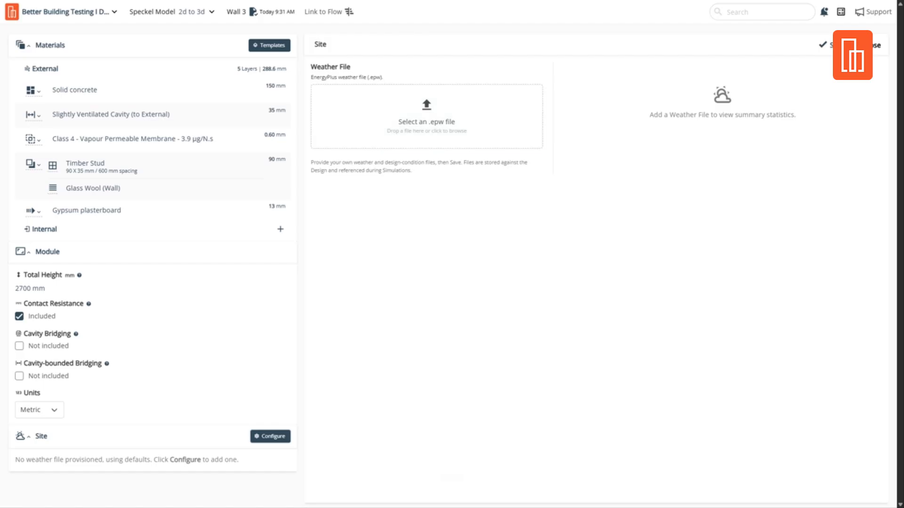
left_click(875, 45)
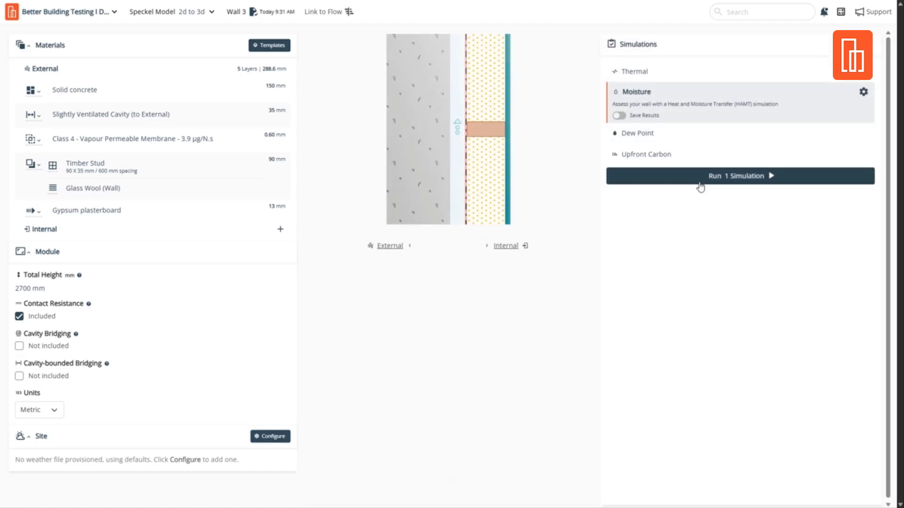
Step: Open the moisture simulation for editing, expand its By Material Type mould growth objective and view the available objective scopes
left_click(865, 93)
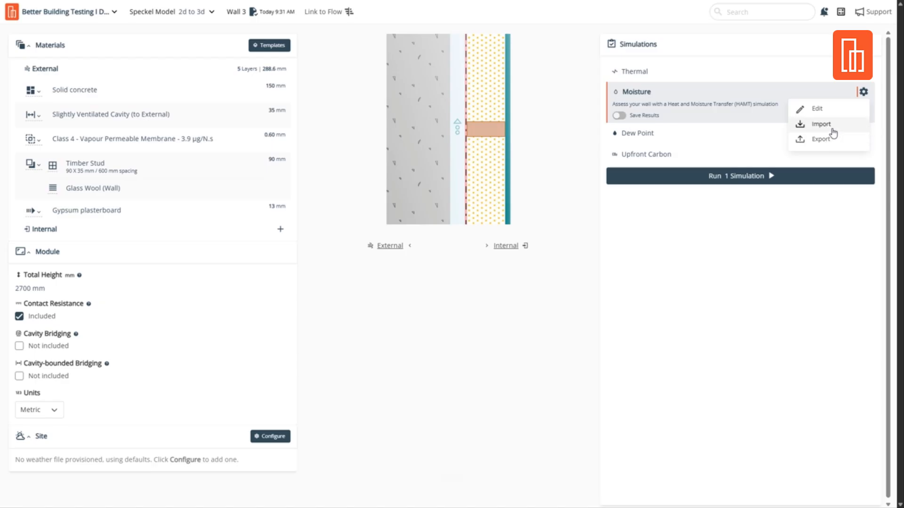
left_click(826, 113)
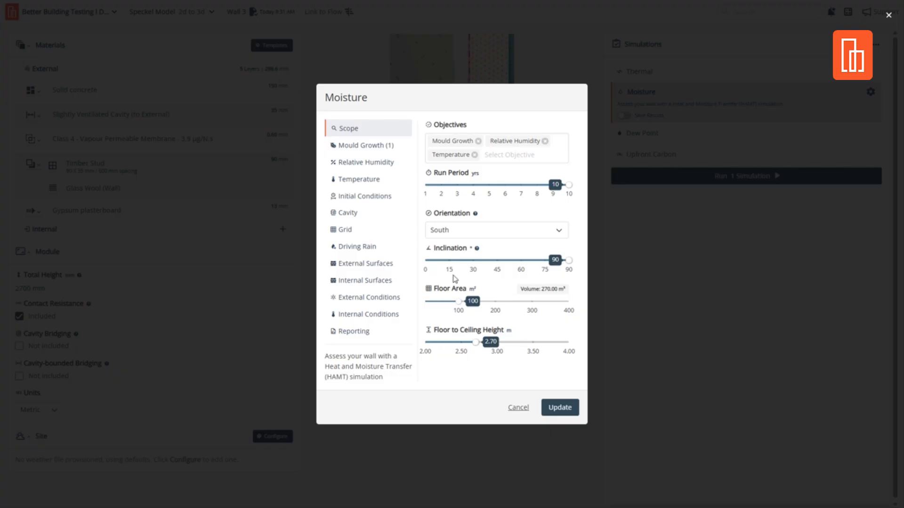
left_click_drag(541, 290, 564, 297)
left_click(455, 399)
left_click(358, 149)
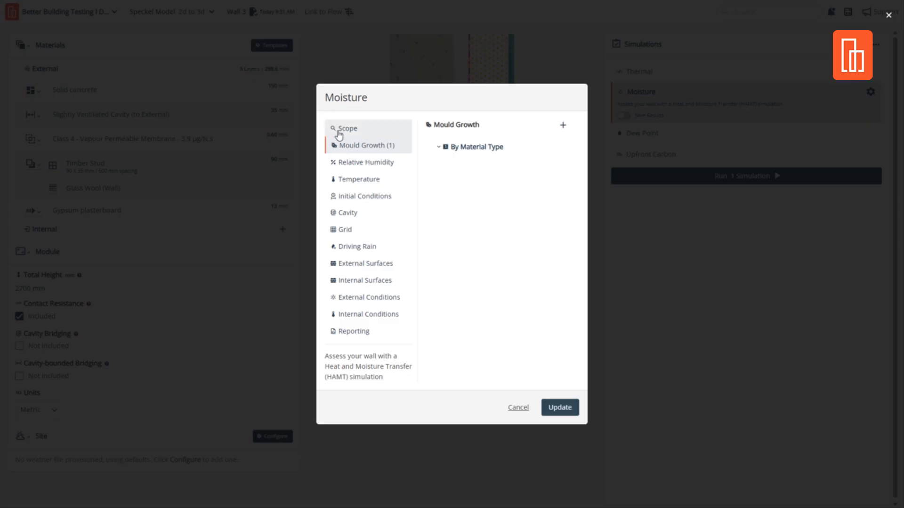
left_click(439, 148)
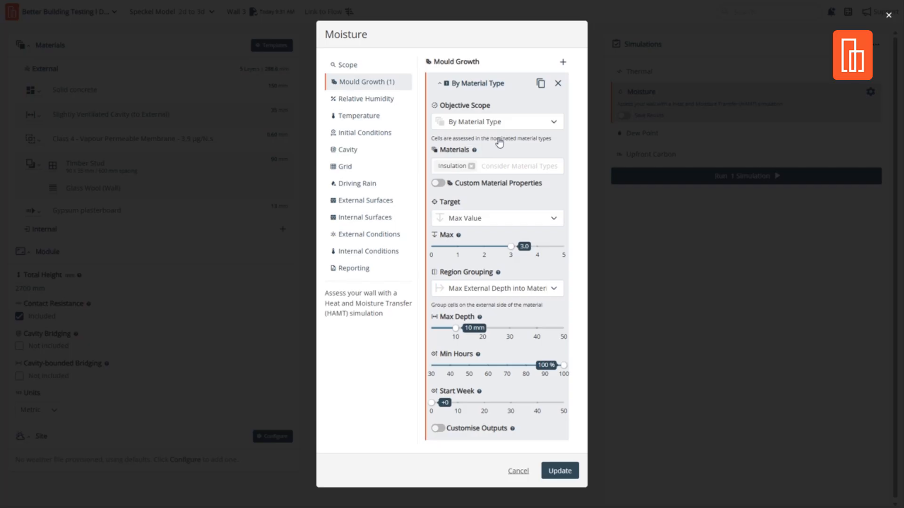
left_click(497, 124)
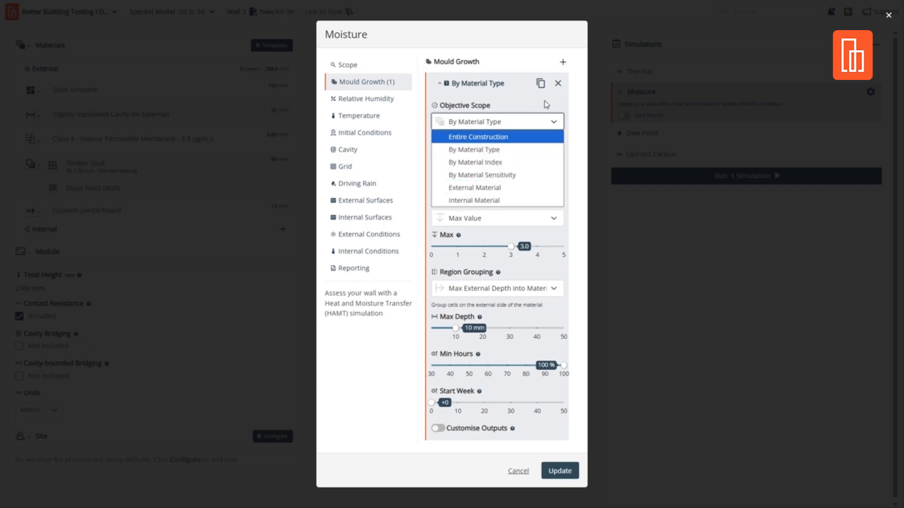
left_click(579, 114)
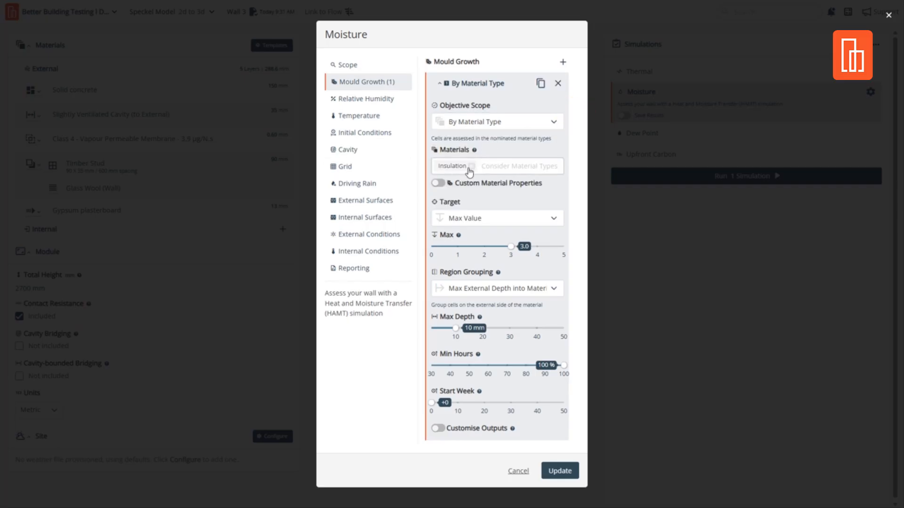
Step: Enable custom material properties for the insulation with Medium Resistant sensitivity and the Glass wool (0.2) mean decline coefficient
left_click(437, 183)
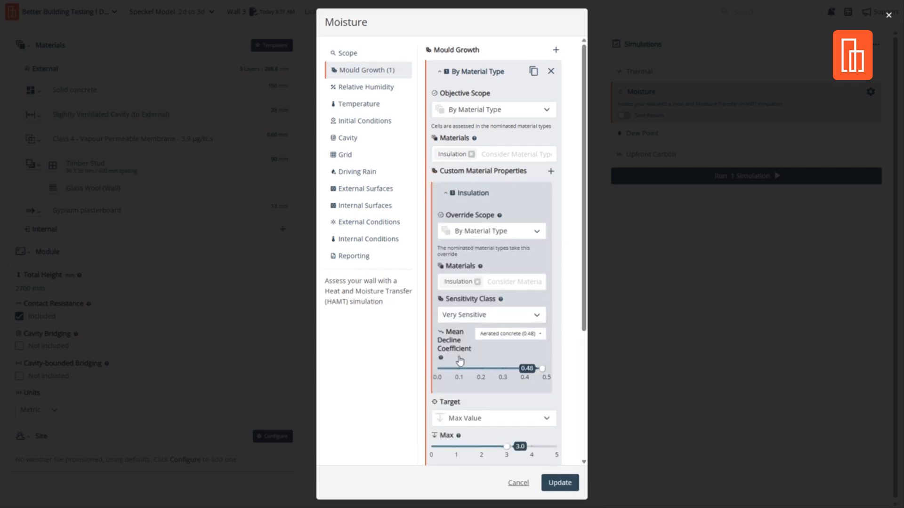
left_click(487, 315)
left_click(493, 357)
left_click(520, 335)
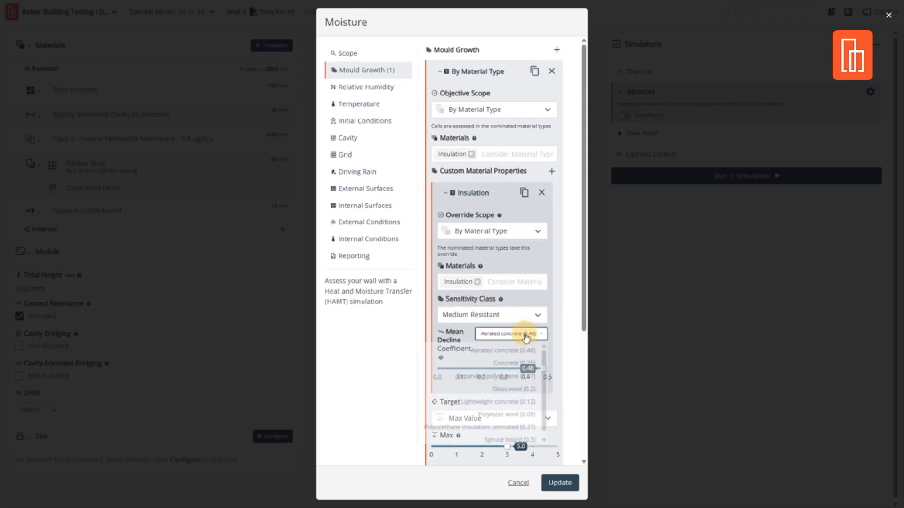
left_click(520, 389)
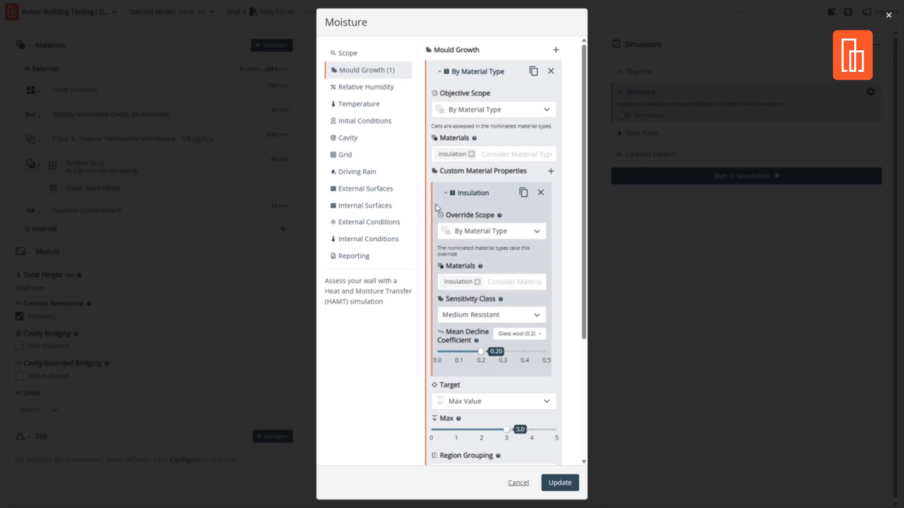
left_click(445, 194)
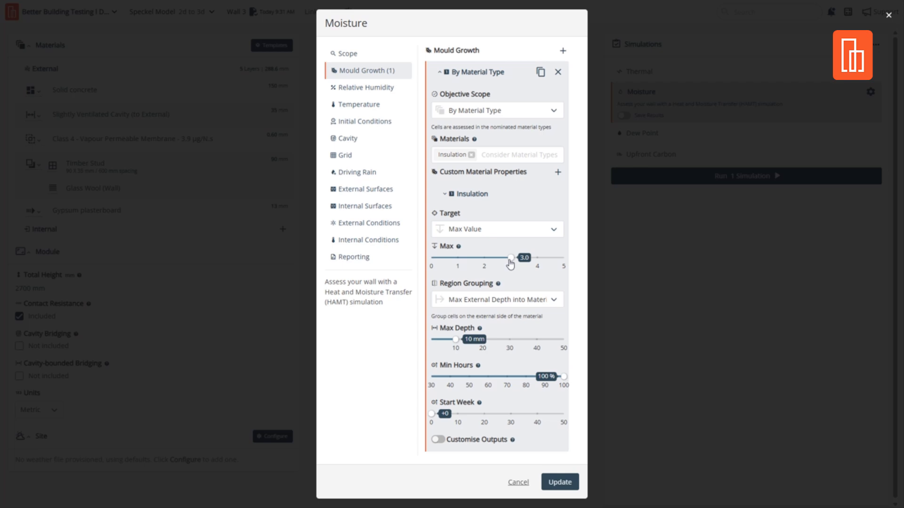
Step: Set the mould growth objective's region grouping to External Cell of Material and update the moisture simulation
left_click(506, 304)
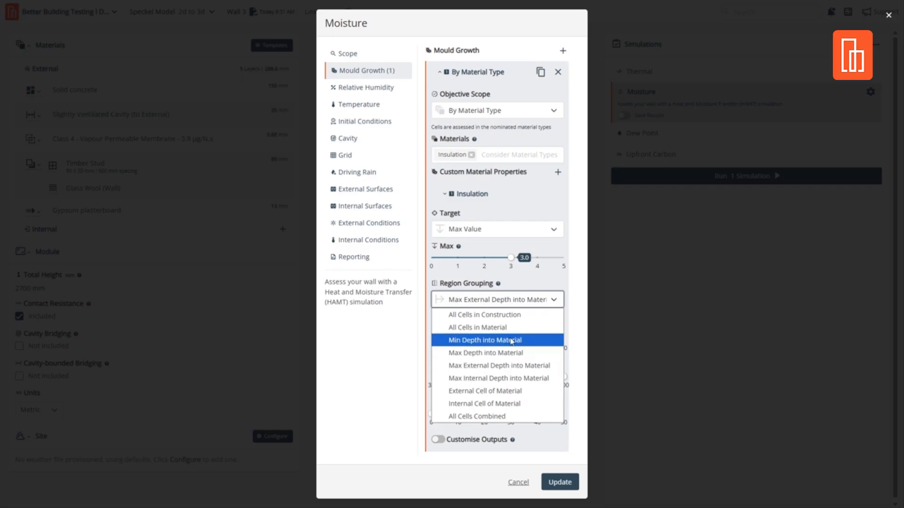
left_click(498, 394)
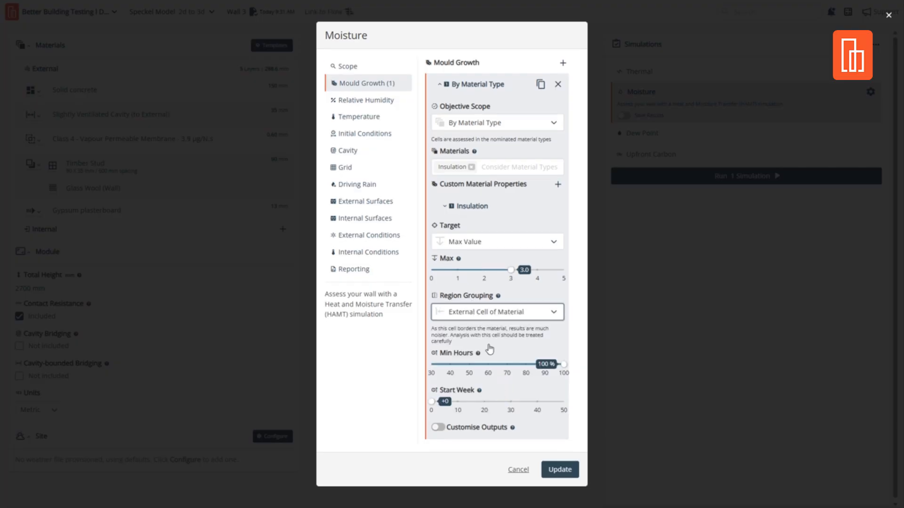
left_click(559, 469)
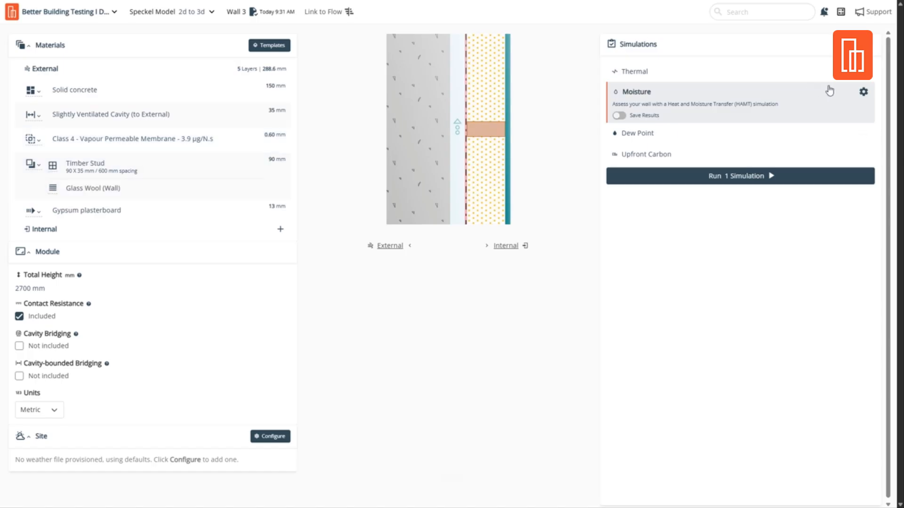
Step: Reopen the moisture simulation, review the saved By Material Type mould growth objective and cancel without changes
left_click(863, 92)
left_click(809, 112)
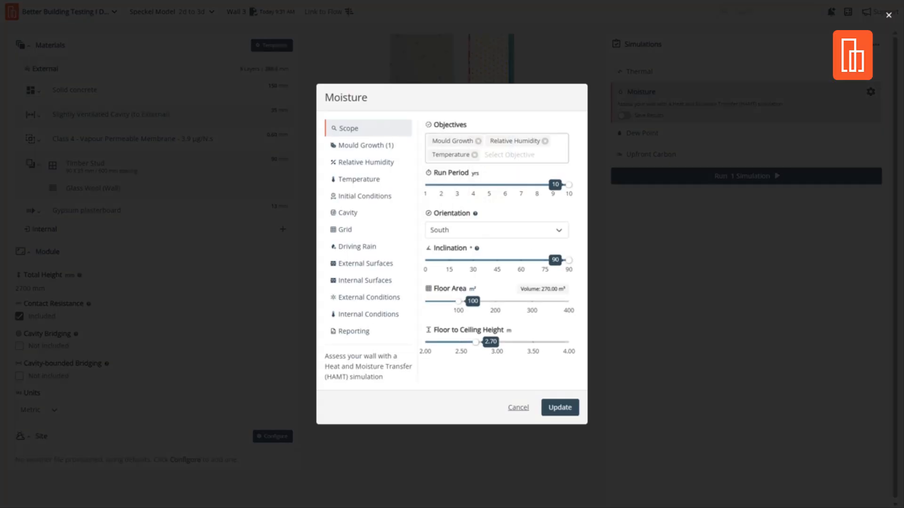
left_click(372, 145)
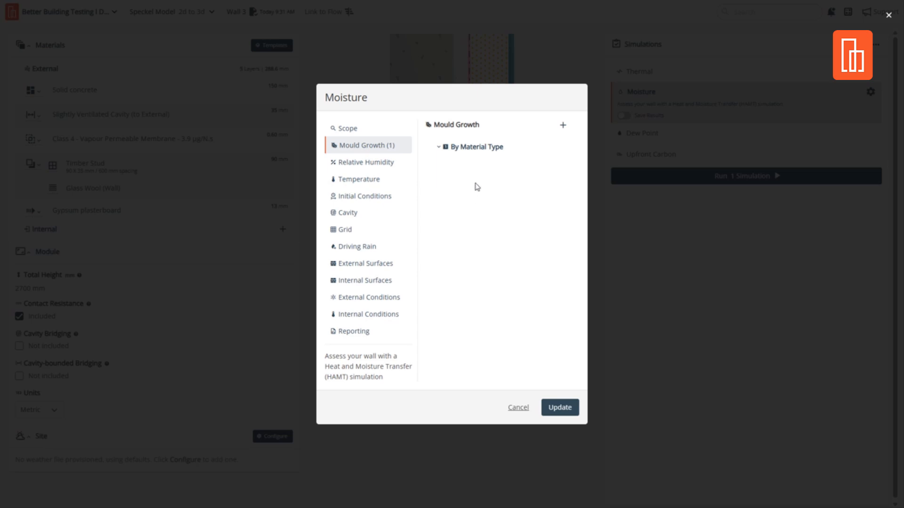
left_click(476, 147)
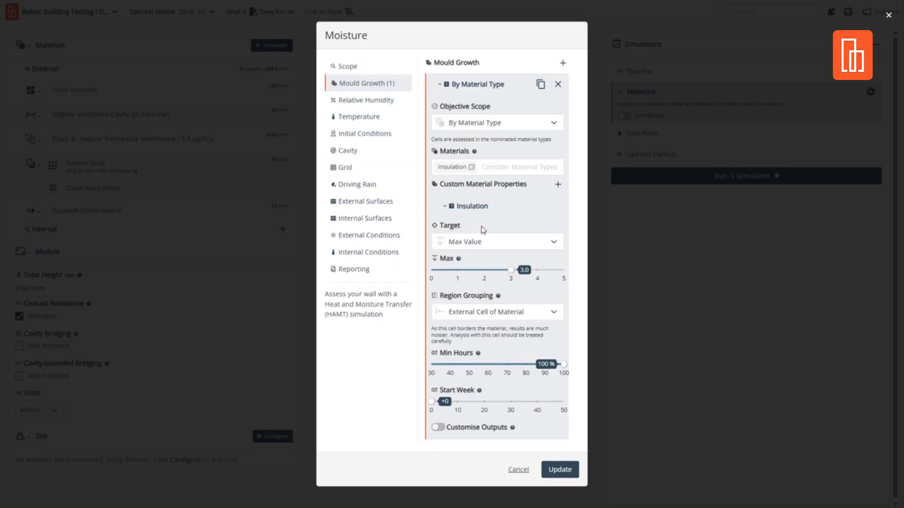
left_click(520, 470)
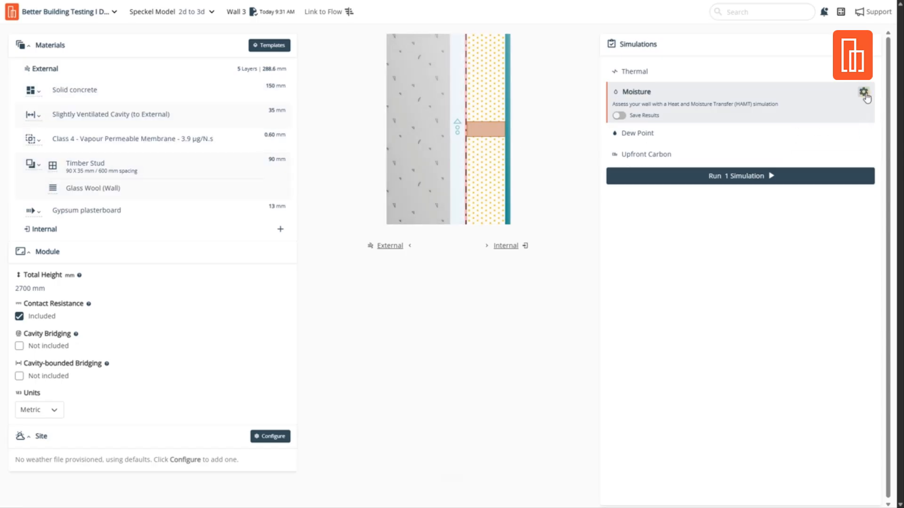
Step: Enable customised outputs for the By Material Type mould growth objective, title it Glass Wool MGI and update the moisture simulation
left_click(864, 92)
left_click(824, 107)
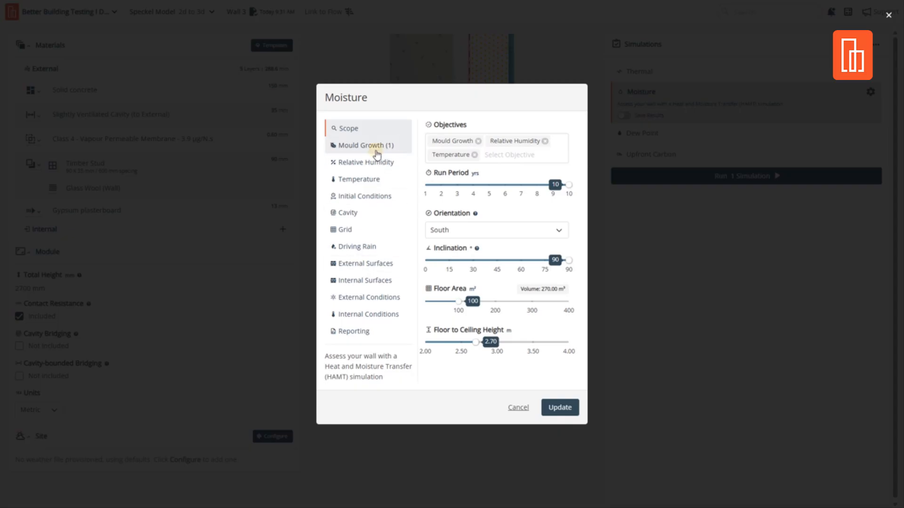
left_click(382, 149)
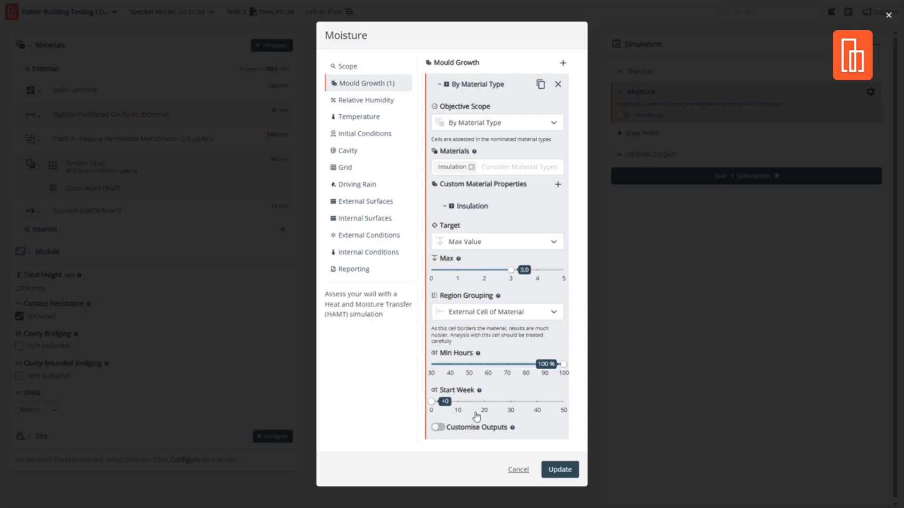
left_click(438, 427)
scroll(441, 427, "down", 3)
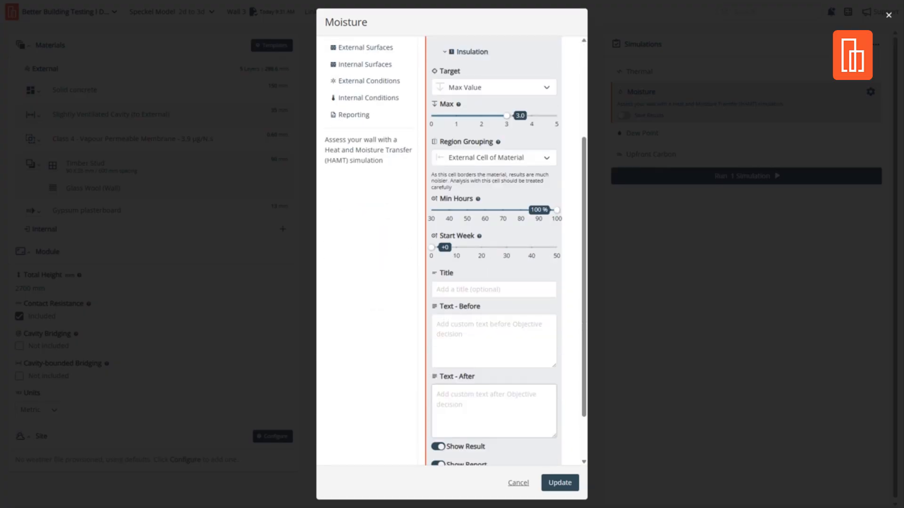
left_click(464, 289)
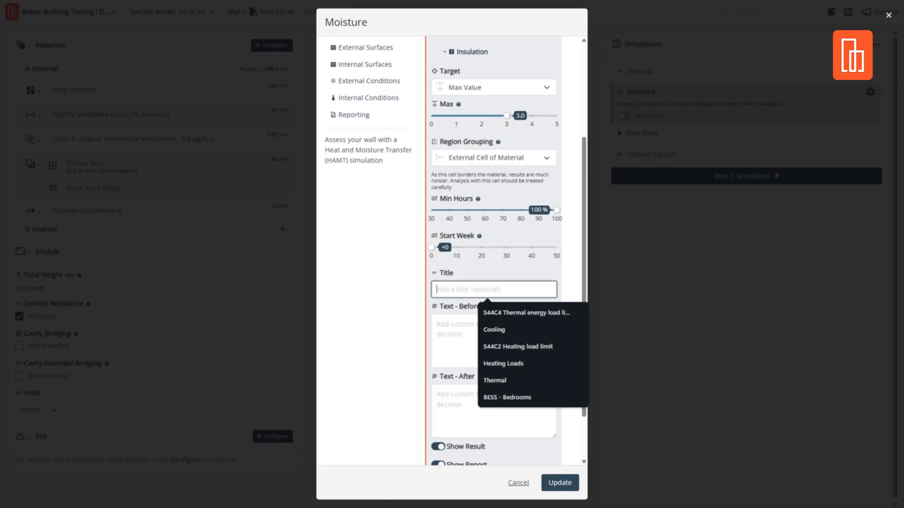
type("Glass Wool")
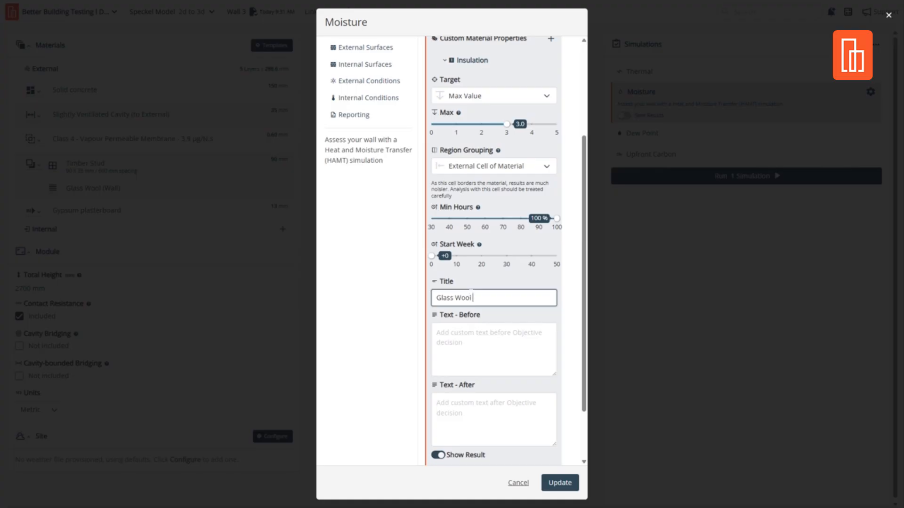
type(" MGI")
left_click(559, 481)
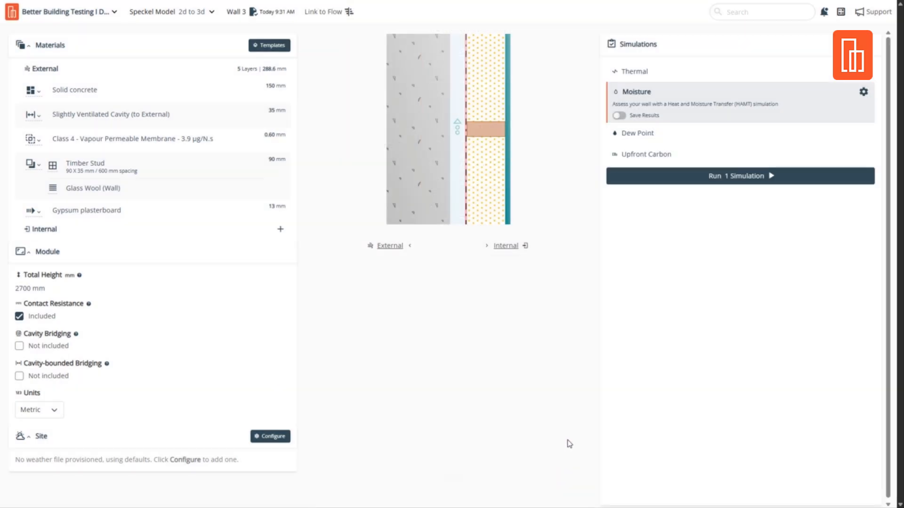
Step: Reopen the moisture simulation and add a relative humidity objective scoped By Material Type with External Cell of Material region grouping
left_click(864, 91)
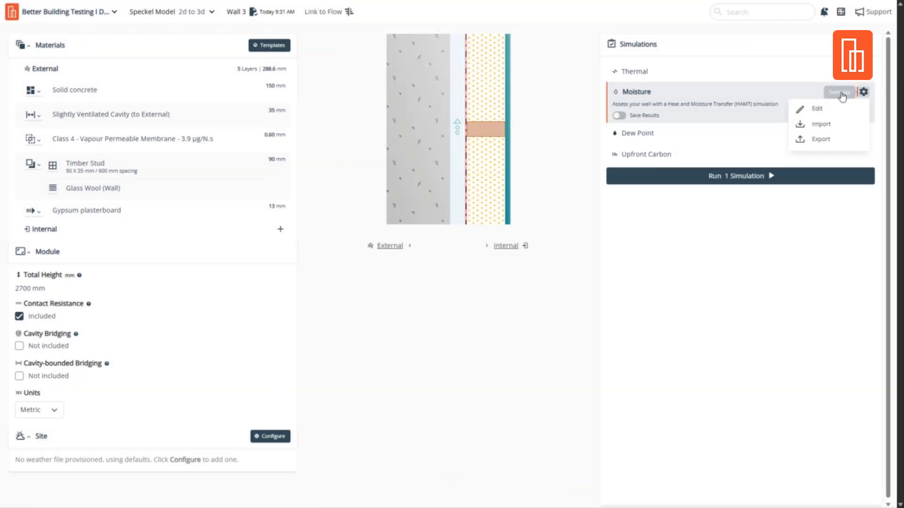
left_click(834, 111)
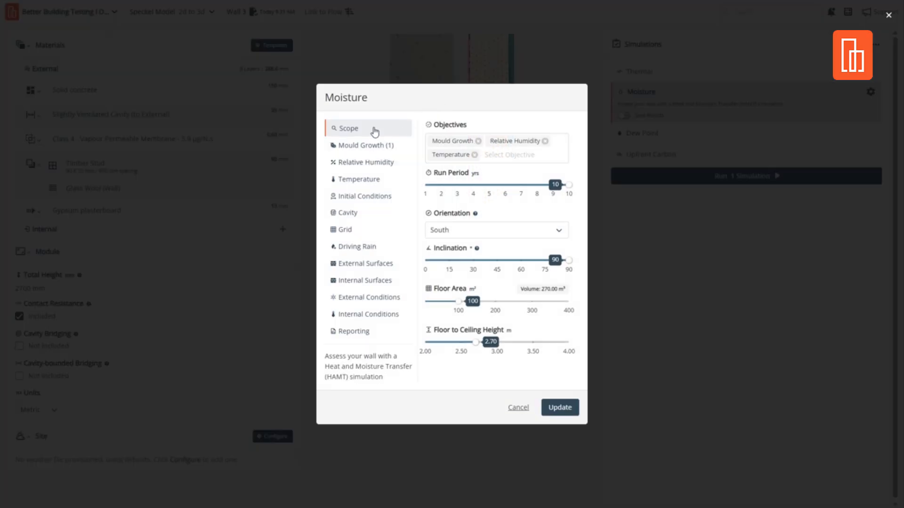
left_click(354, 145)
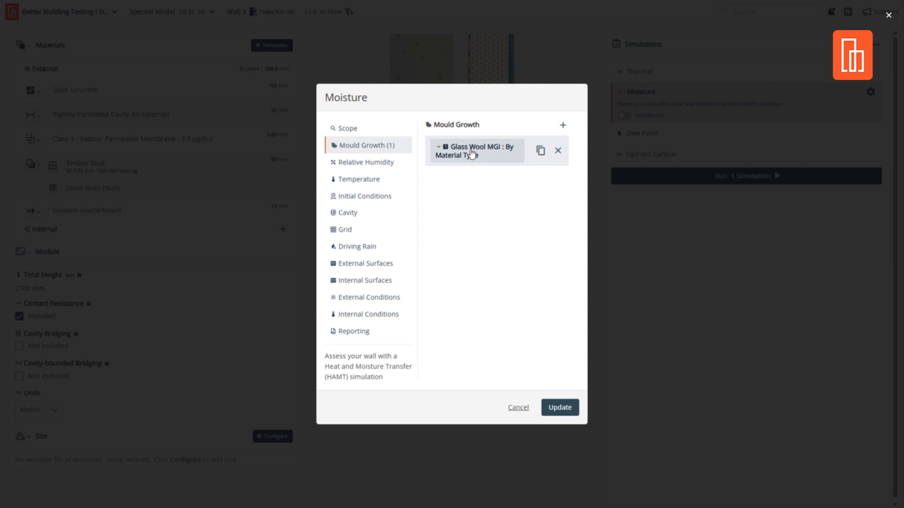
left_click(363, 168)
left_click(512, 146)
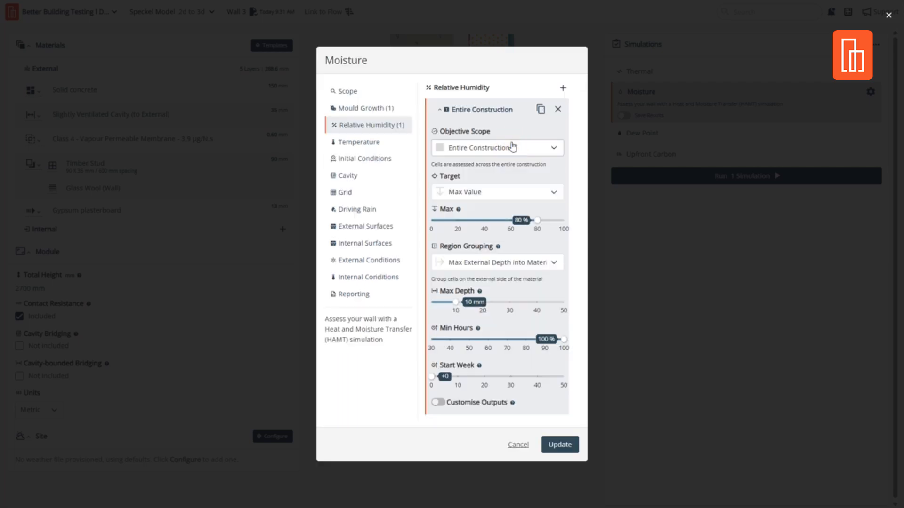
left_click(513, 147)
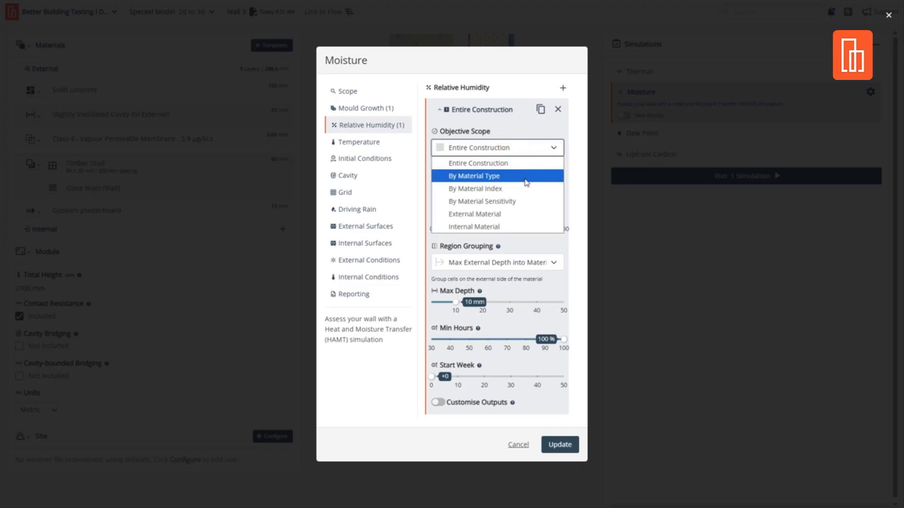
left_click(525, 177)
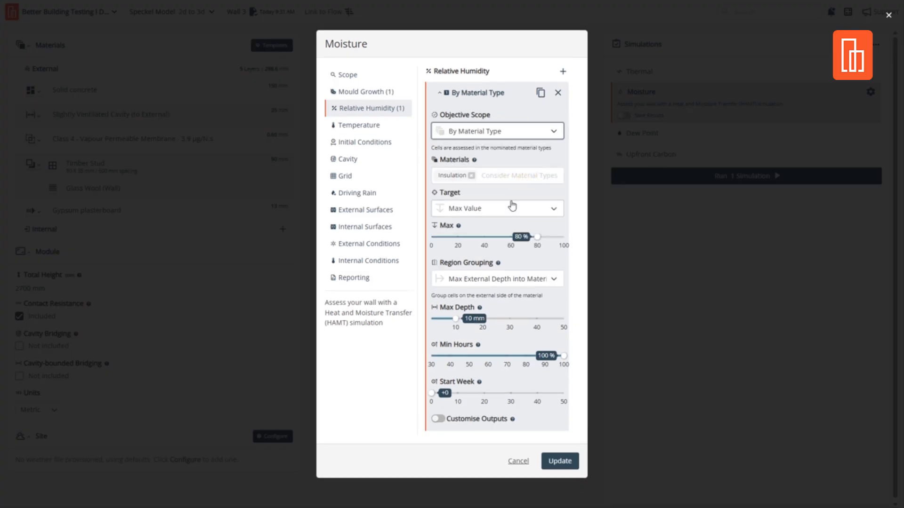
left_click(517, 278)
left_click(511, 370)
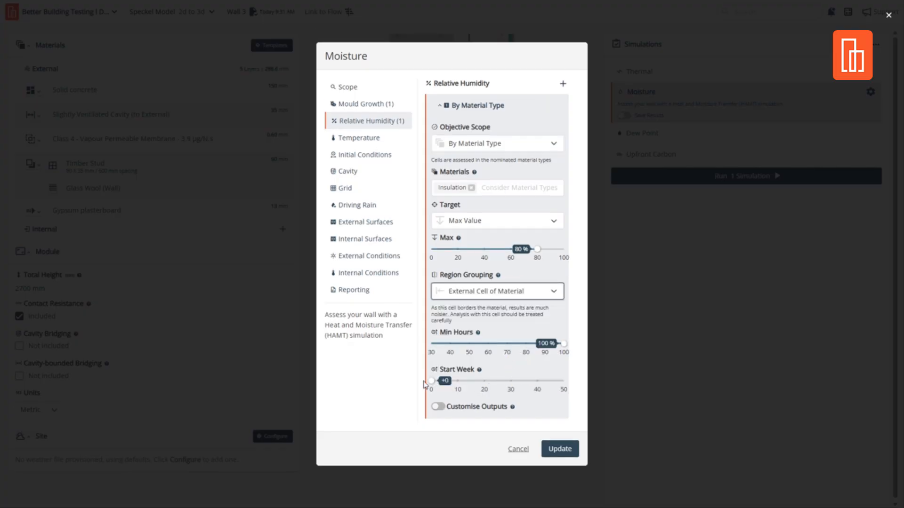
Step: Enable customised outputs for the relative humidity objective, title it Glass Wool RH and select the title text for reuse
left_click(439, 408)
left_click(454, 389)
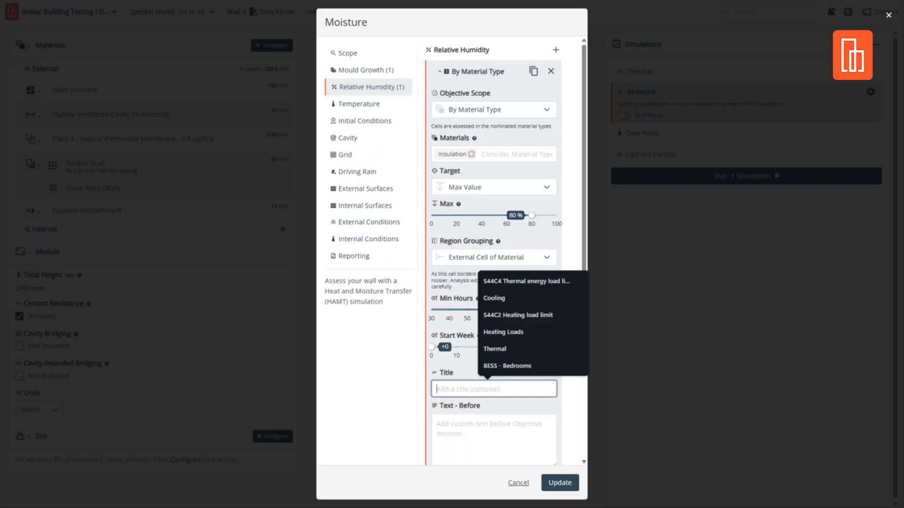
type("R")
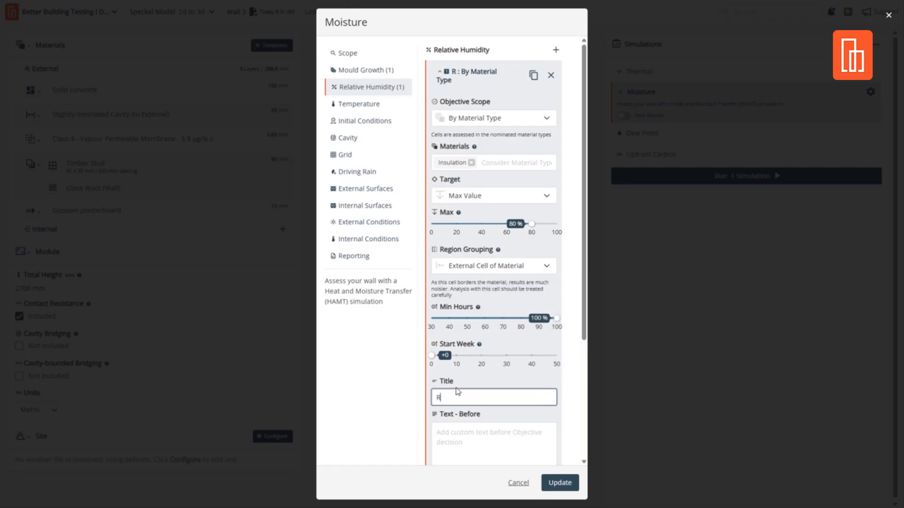
key("BackSpace")
type("G")
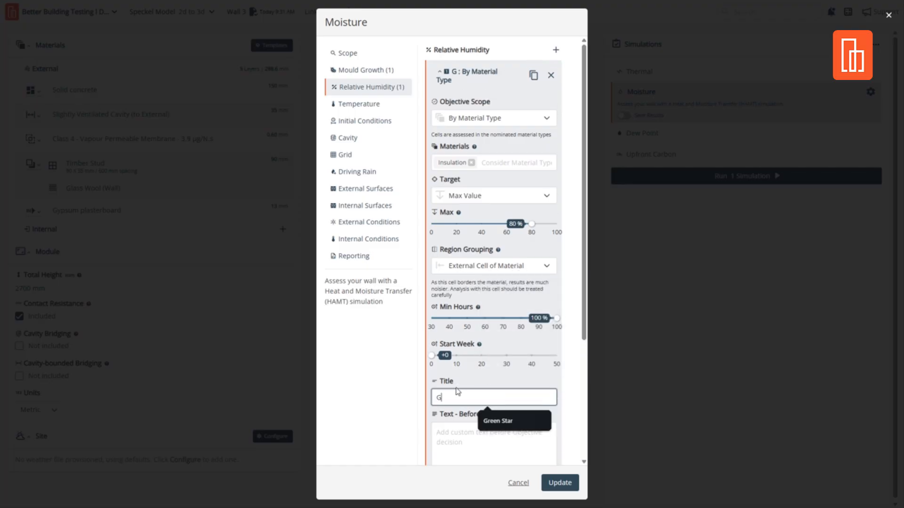
type("lass Woll")
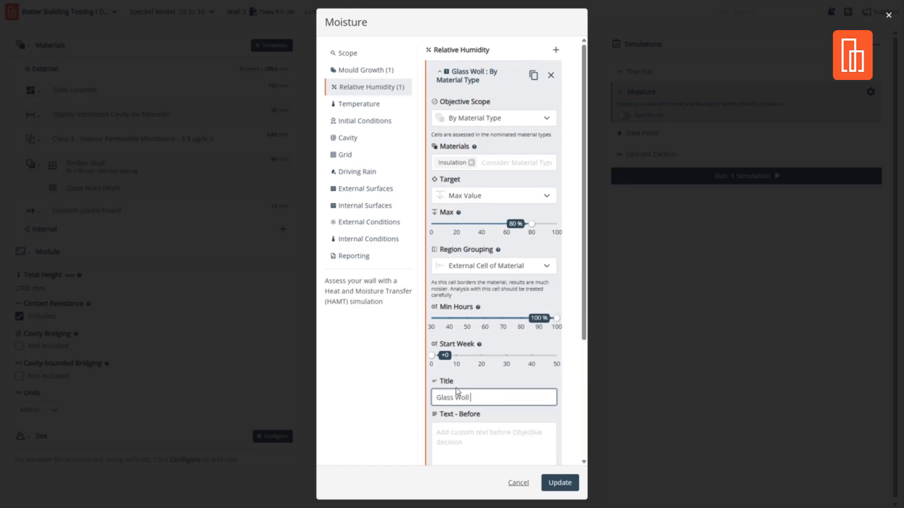
type(" RH")
right_click(461, 398)
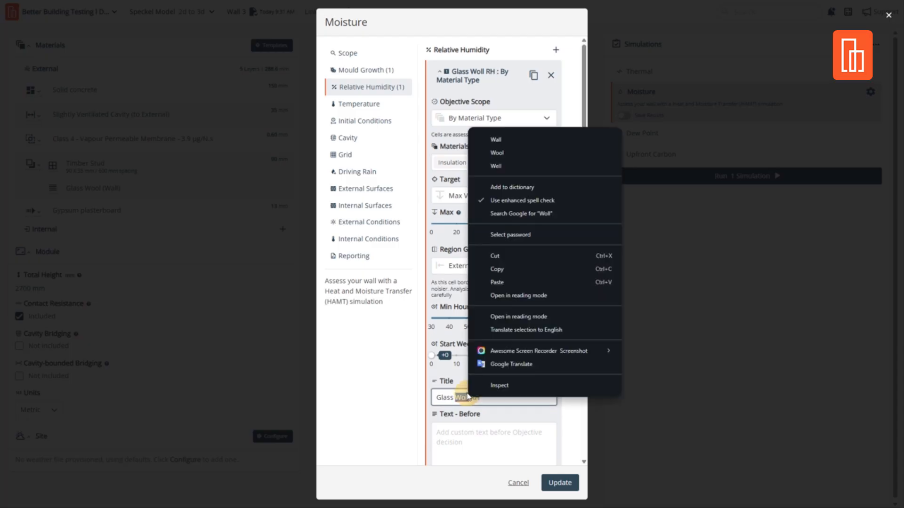
left_click(509, 152)
left_click(516, 442)
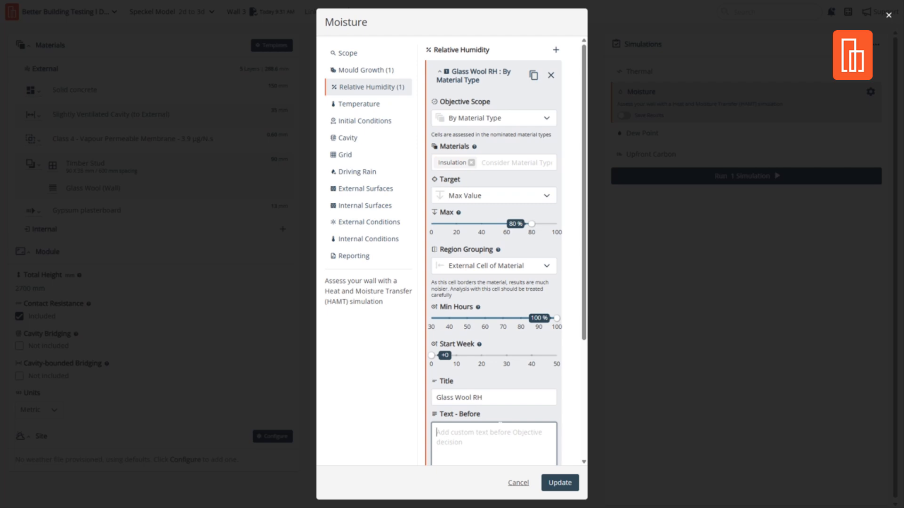
right_click(486, 398)
left_click(403, 386)
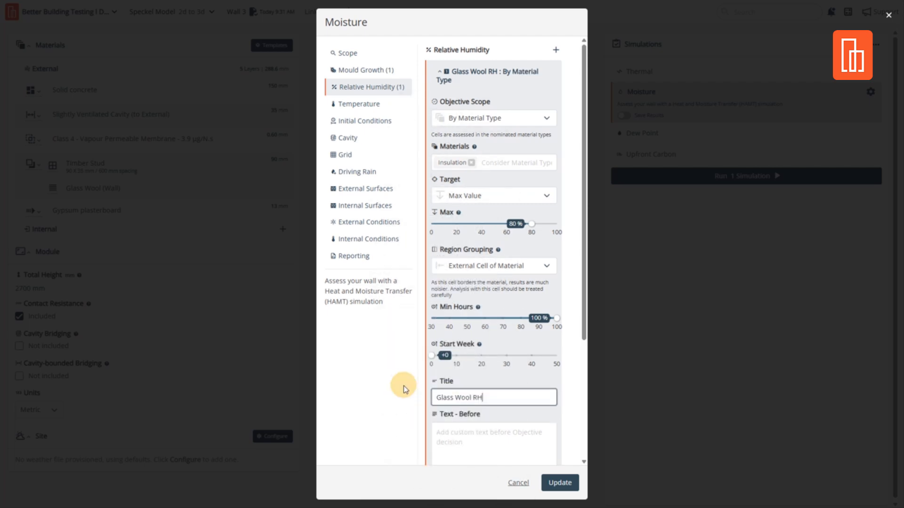
key("ctrl+a")
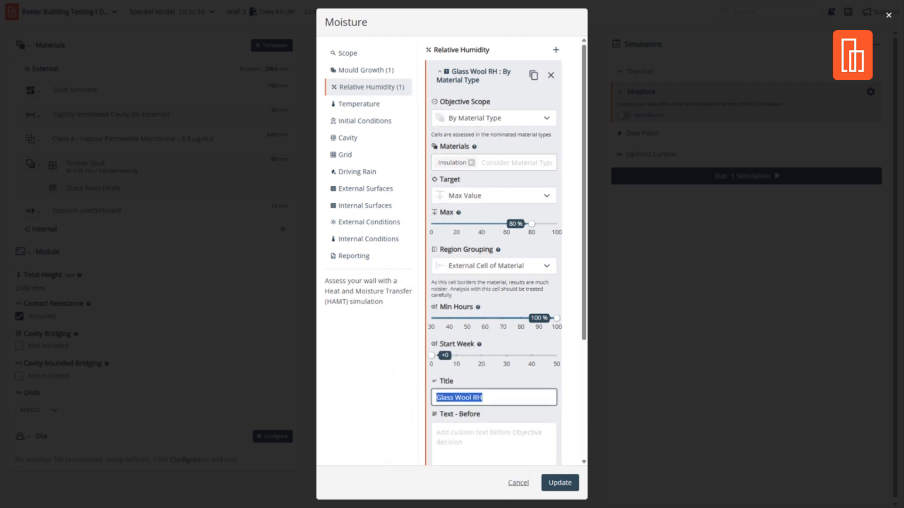
Step: Add a Min Temperature objective scoped By Material Type with a Min Value target and External Cell of Material region grouping
left_click(360, 104)
left_click(495, 143)
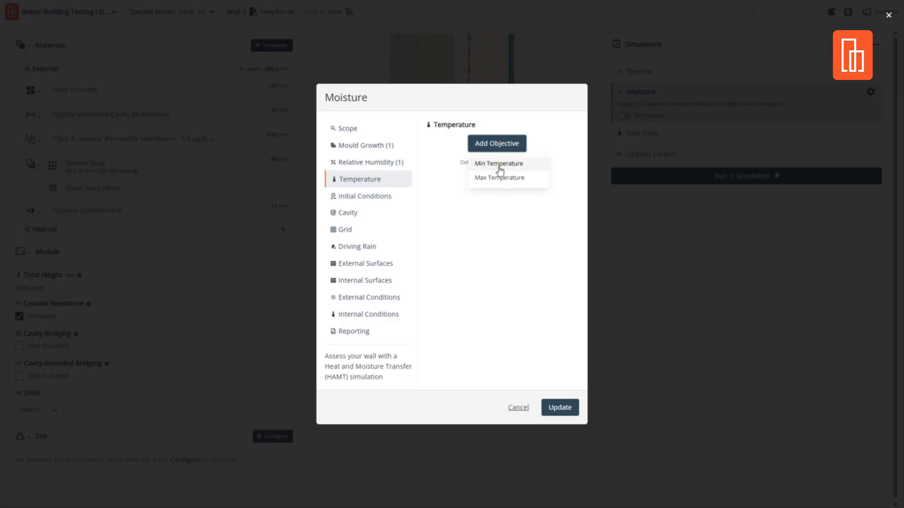
left_click(499, 164)
left_click(483, 173)
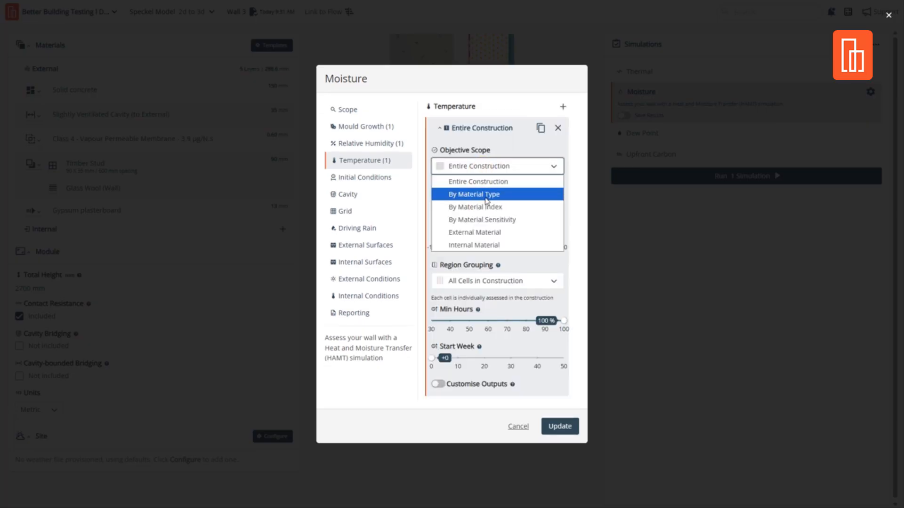
left_click(485, 194)
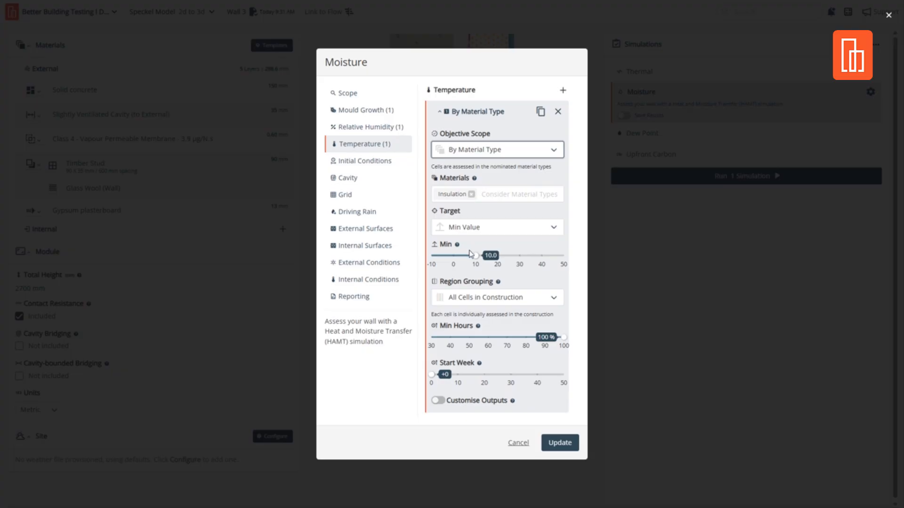
left_click(466, 228)
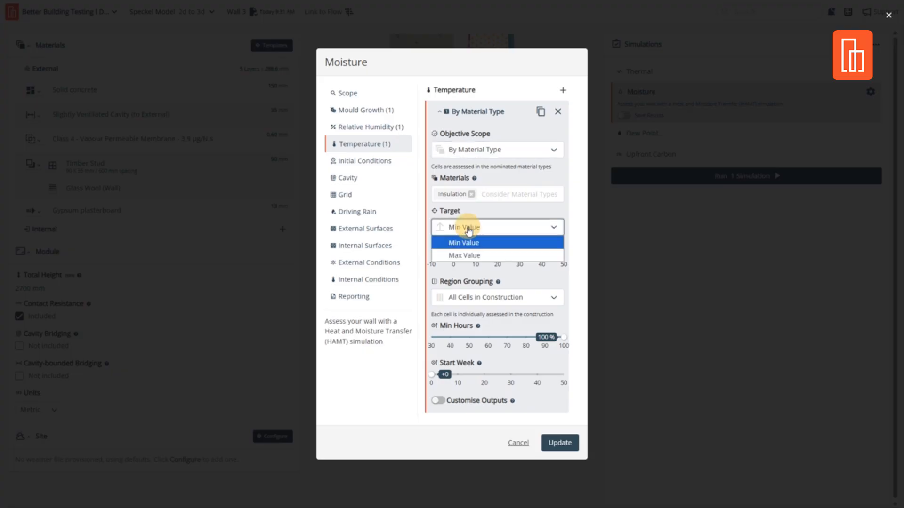
left_click(466, 241)
left_click(479, 299)
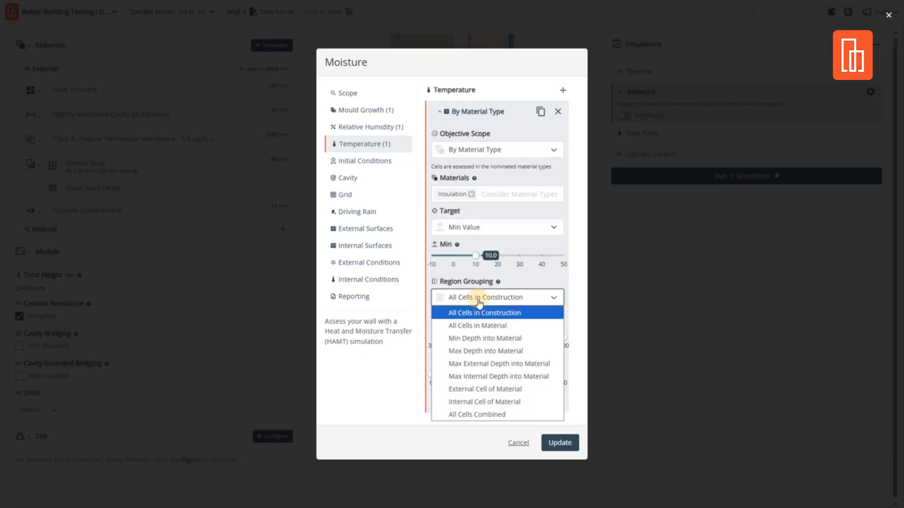
left_click(478, 389)
Step: Enable customised outputs for the temperature objective, title it Glass Wool Temp and update the moisture simulation
left_click(438, 407)
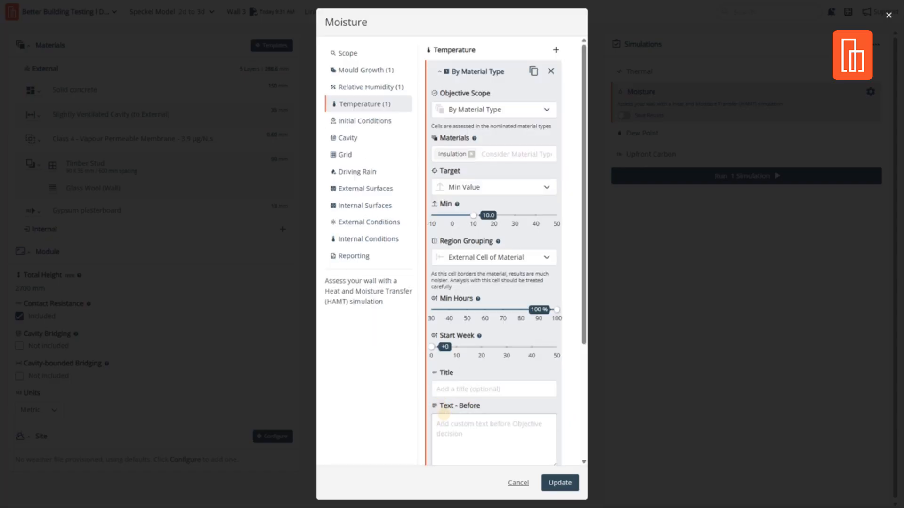
left_click(466, 389)
type("Glass Wool RH")
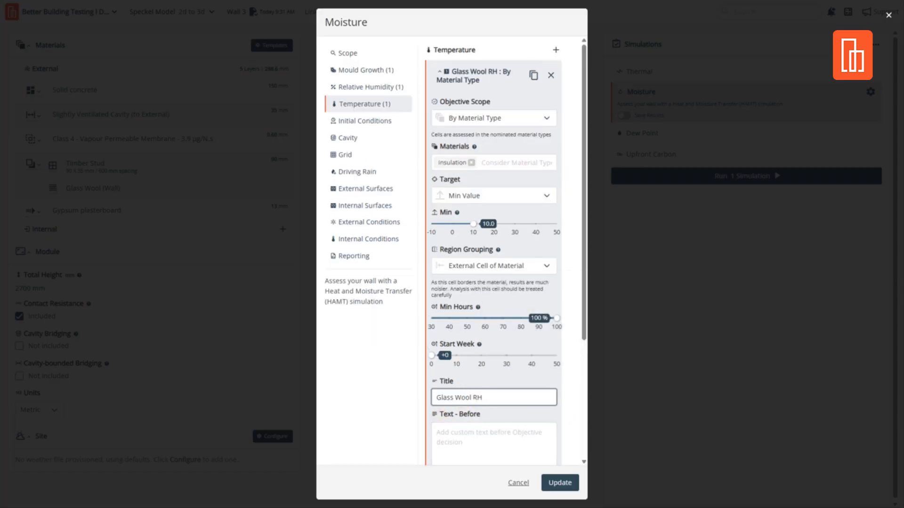
key("BackSpace")
key("BackSpace")
type("Temp")
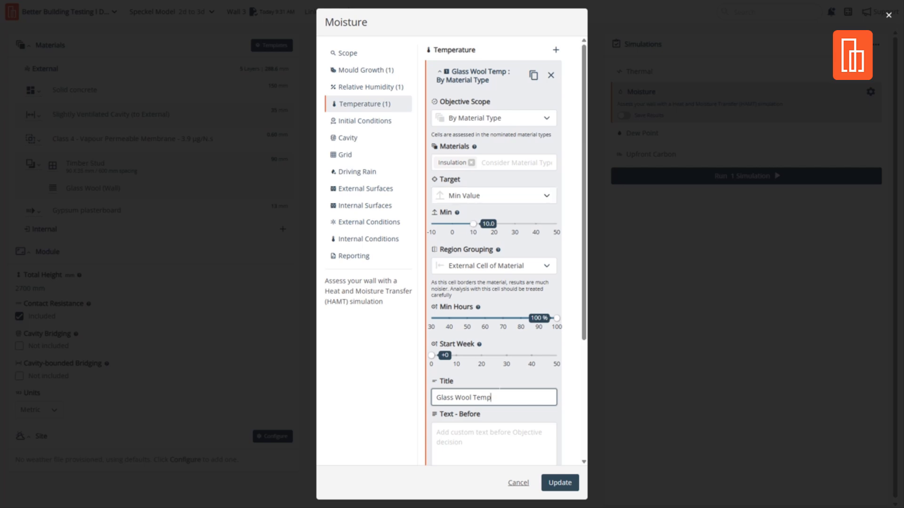
left_click(560, 482)
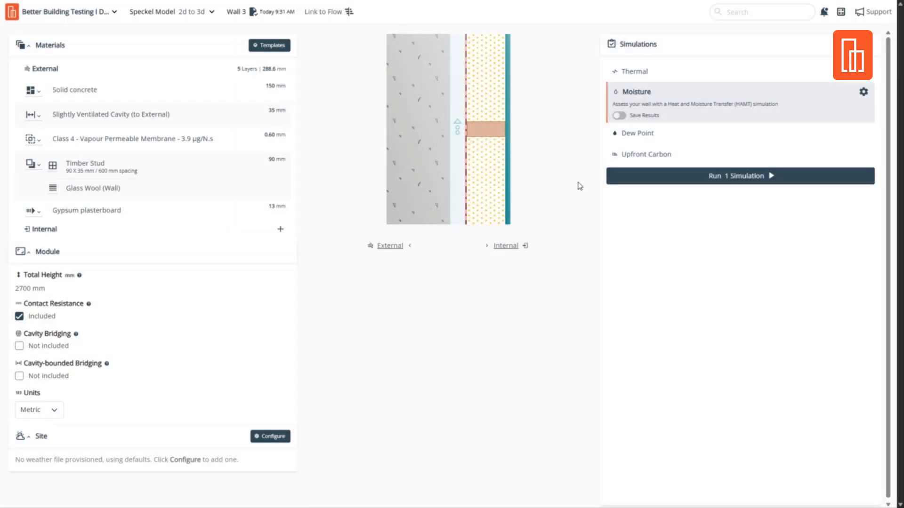
Step: Reopen the moisture simulation and review the saved settings of the mould growth, relative humidity and temperature objectives
left_click(864, 91)
left_click(753, 97)
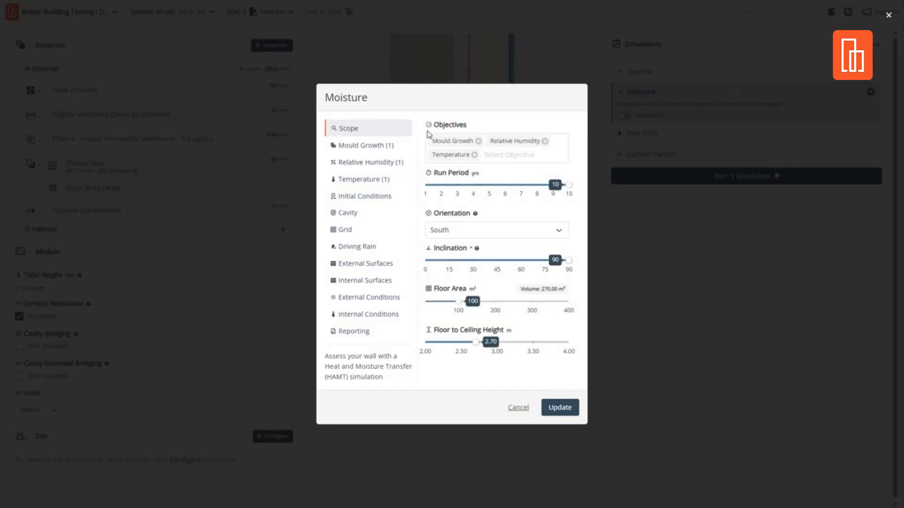
left_click(367, 146)
left_click(465, 151)
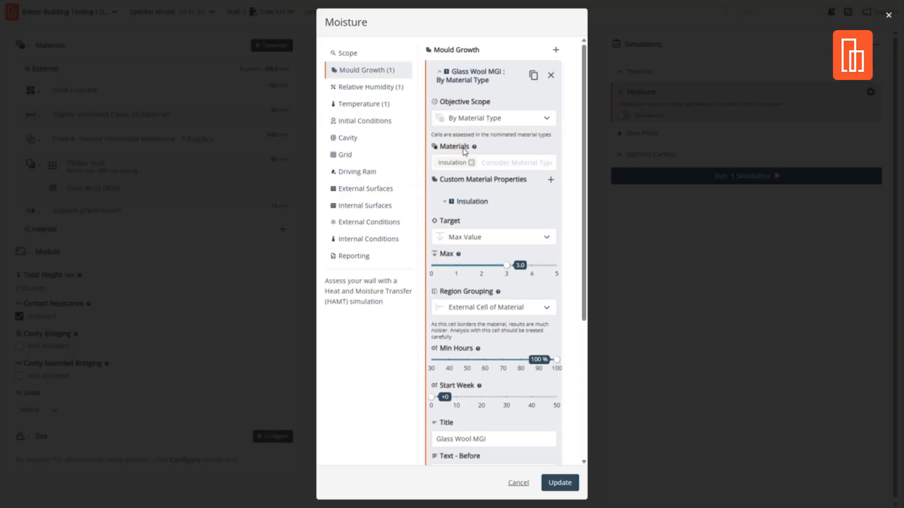
left_click(368, 90)
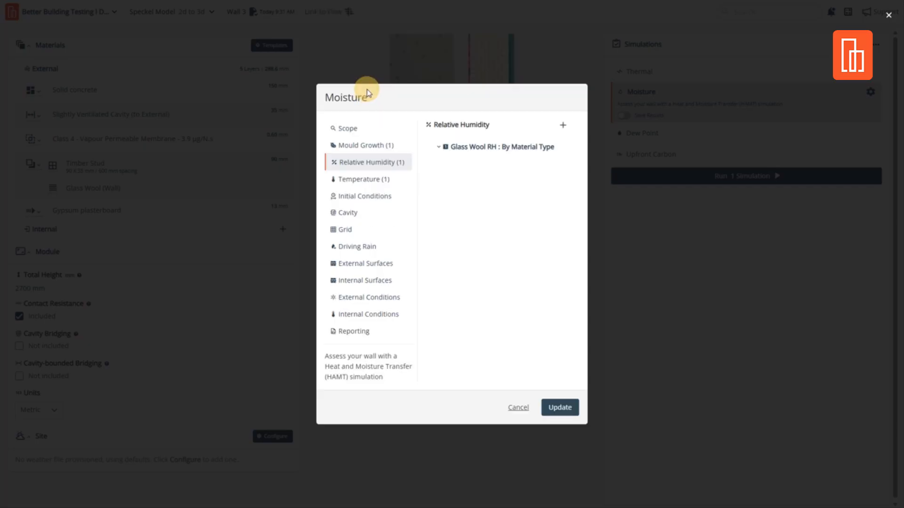
left_click(483, 154)
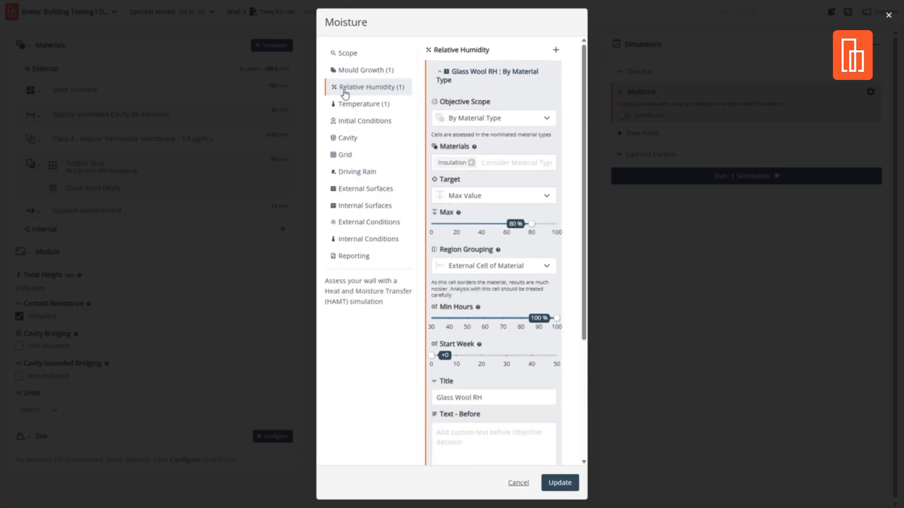
left_click(360, 104)
left_click(488, 148)
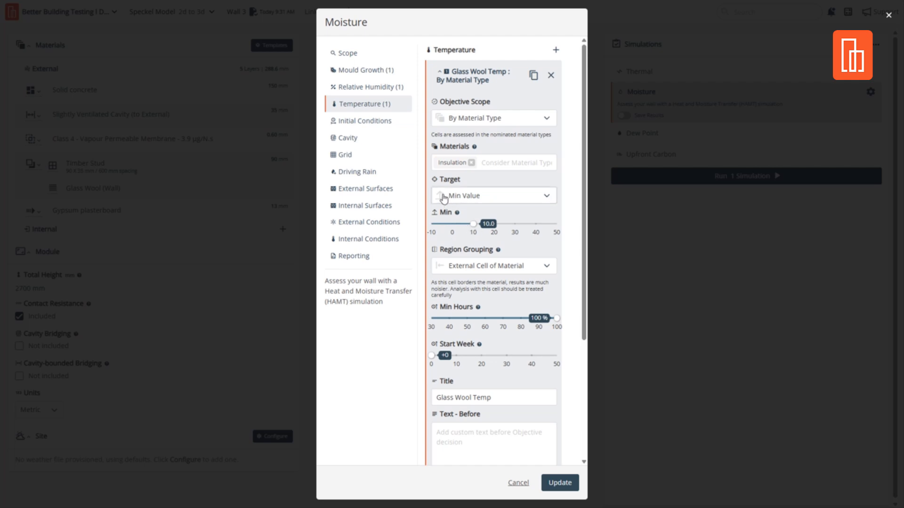
Step: Review the initial conditions of the moisture simulation, examining the available initial moisture methods and EMC anchor options
left_click(365, 122)
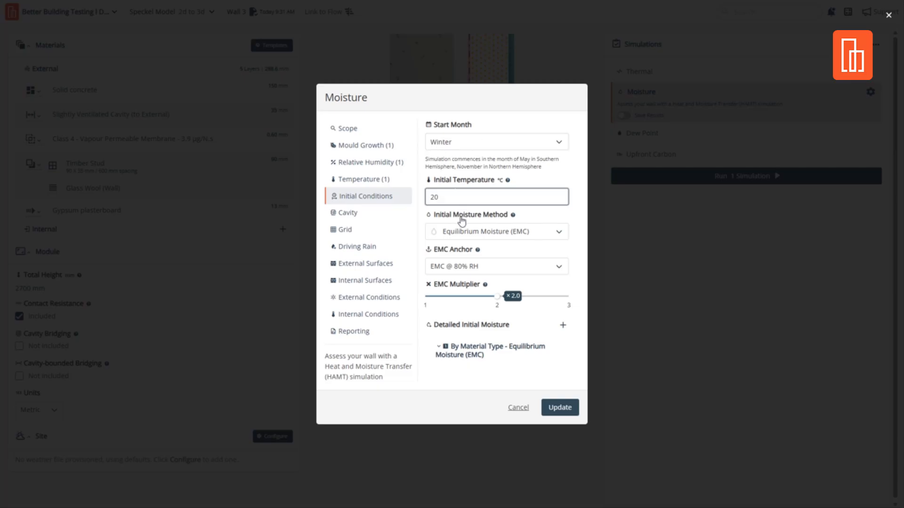
left_click(586, 260)
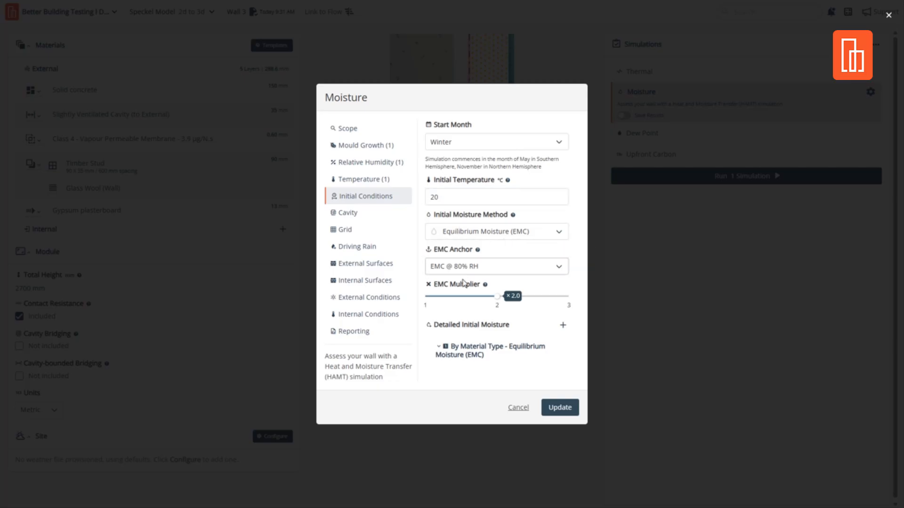
left_click(472, 234)
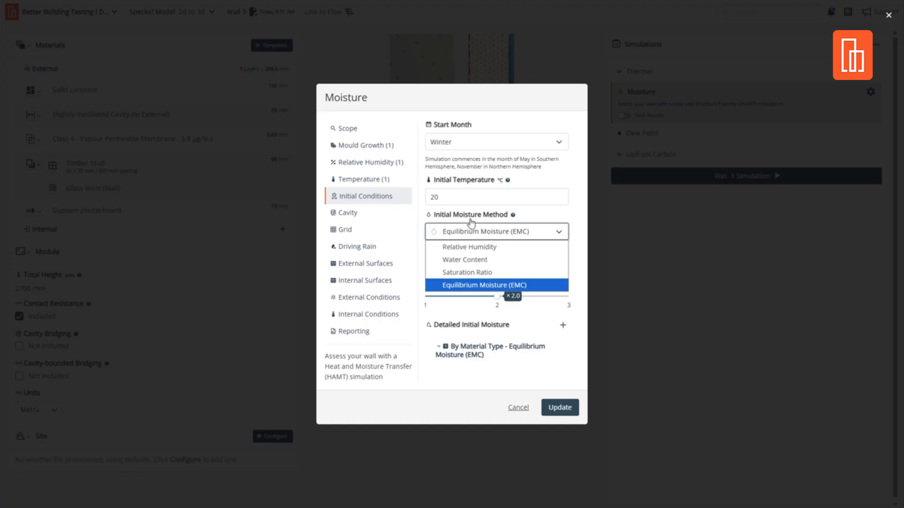
left_click(583, 271)
left_click(518, 266)
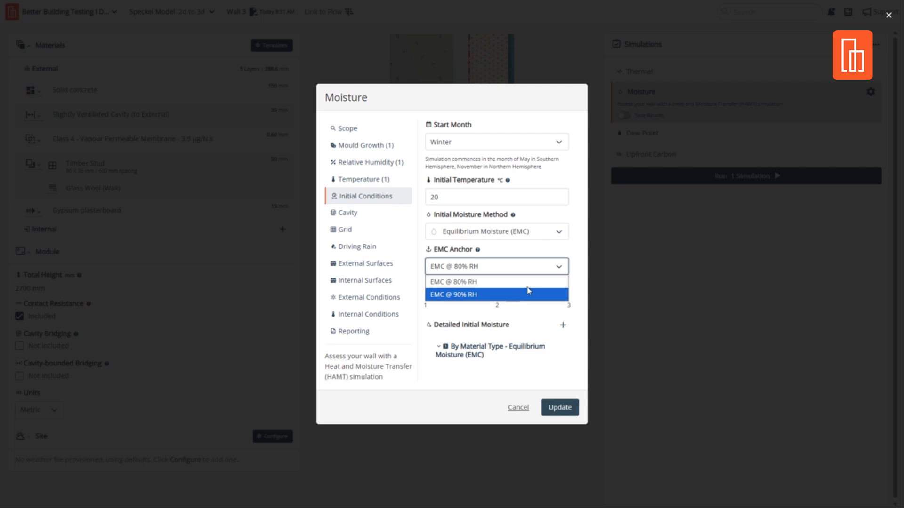
left_click(581, 265)
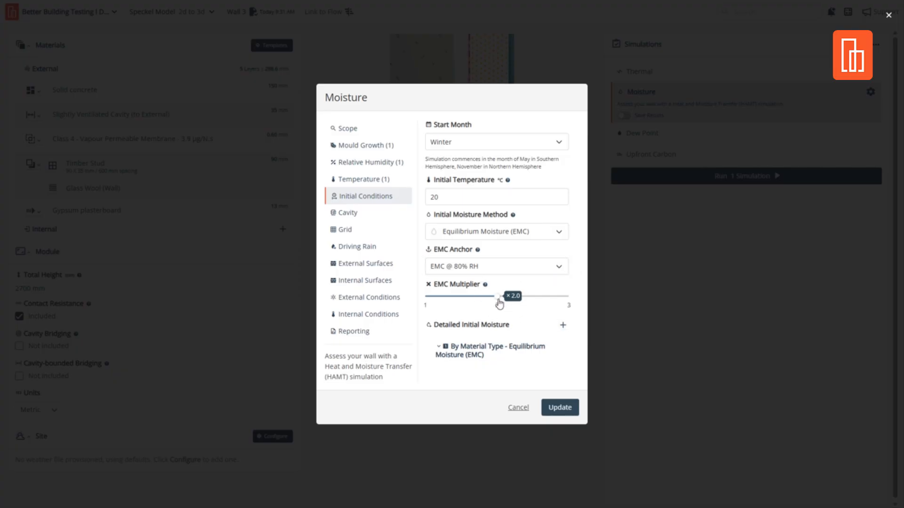
left_click(463, 271)
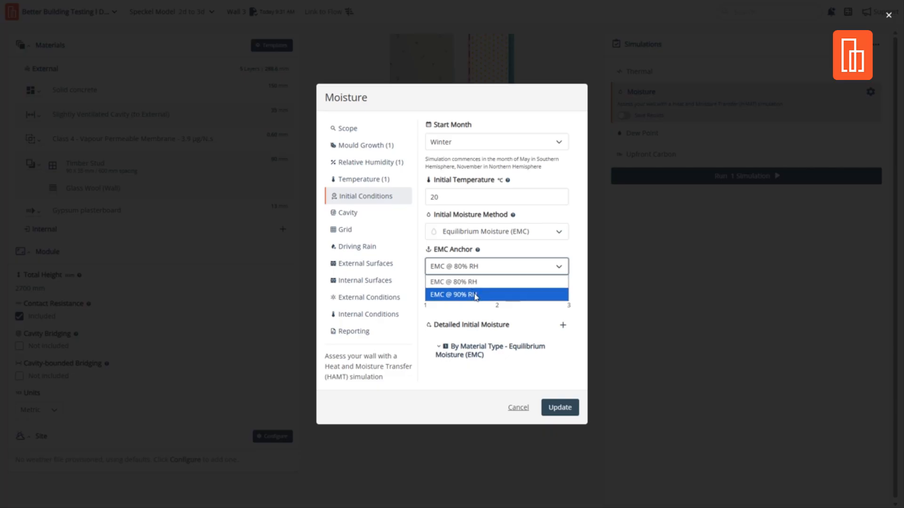
left_click(470, 399)
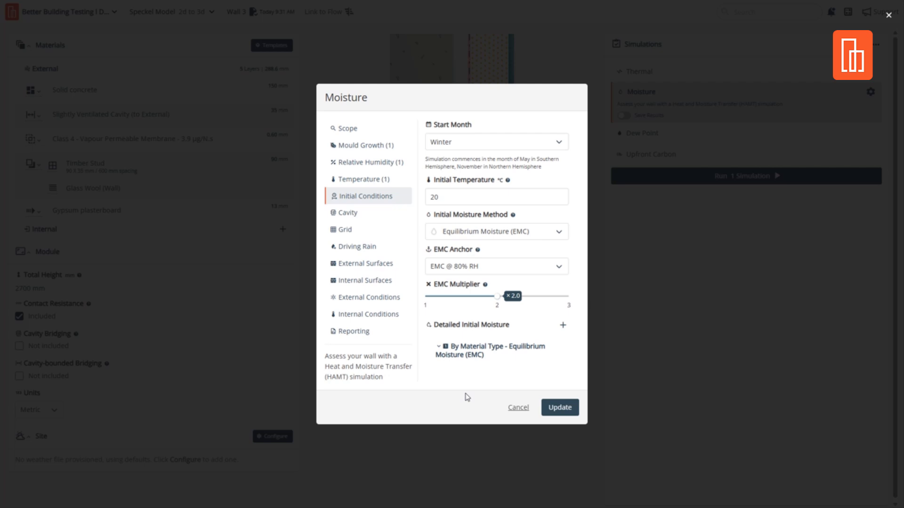
Step: Try EMC @ 90% RH as the general EMC anchor and switch it back to EMC @ 80% RH
left_click(465, 266)
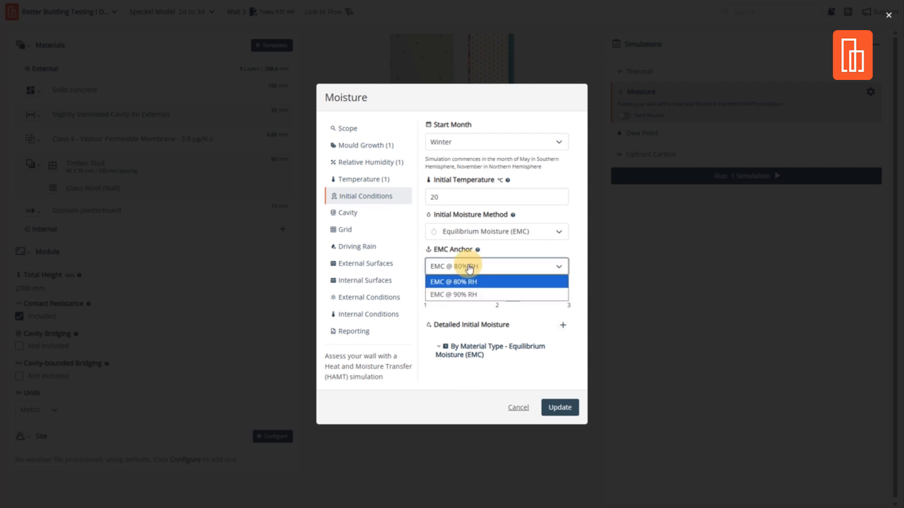
left_click(466, 297)
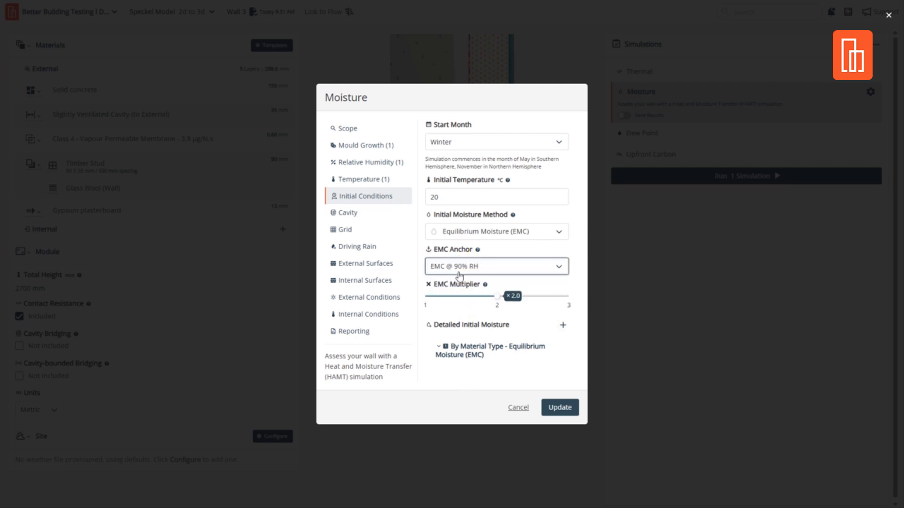
left_click(487, 267)
left_click(485, 281)
Step: Expand the detailed initial moisture override by material type and examine its materials, moisture method, anchor and multiplier
left_click(489, 352)
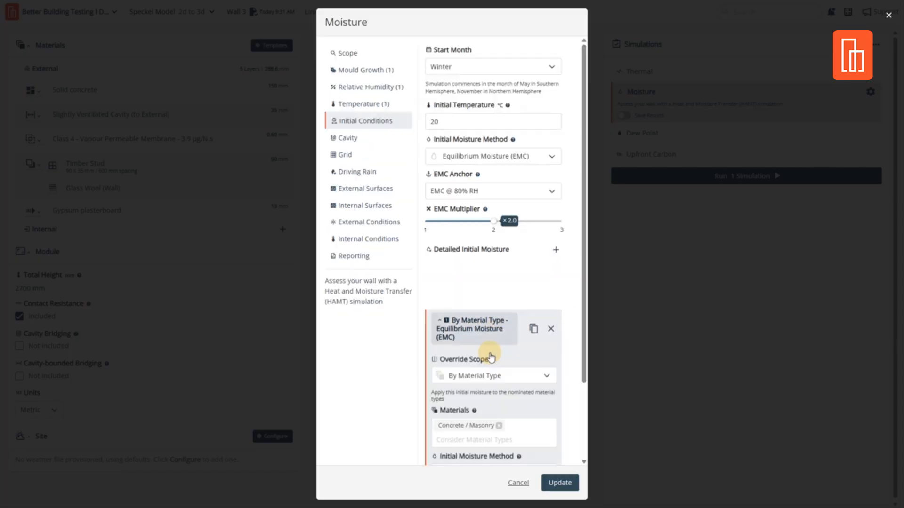
scroll(490, 349, "down", 2)
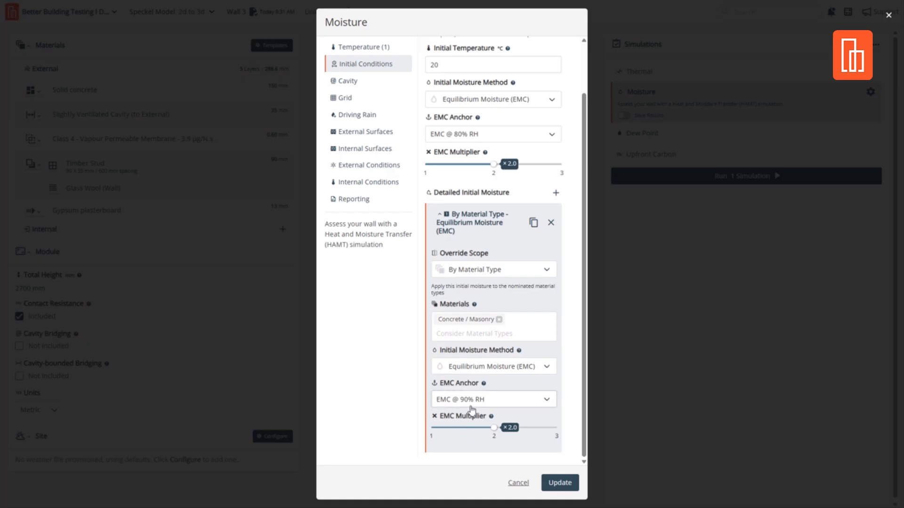
scroll(473, 410, "up", 2)
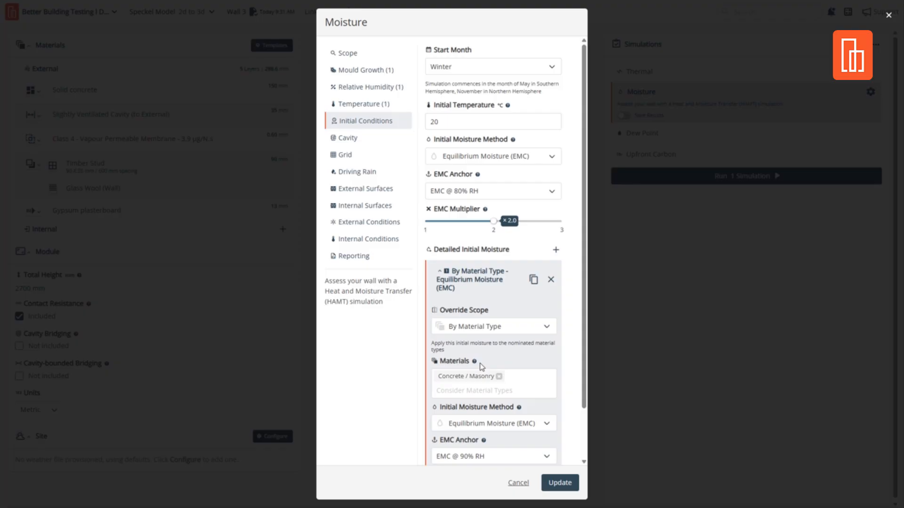
Step: Compare the cavity ventilation methods and set the cavity to ASHRAE Fundamentals 2009 (Dynamic)
left_click(356, 141)
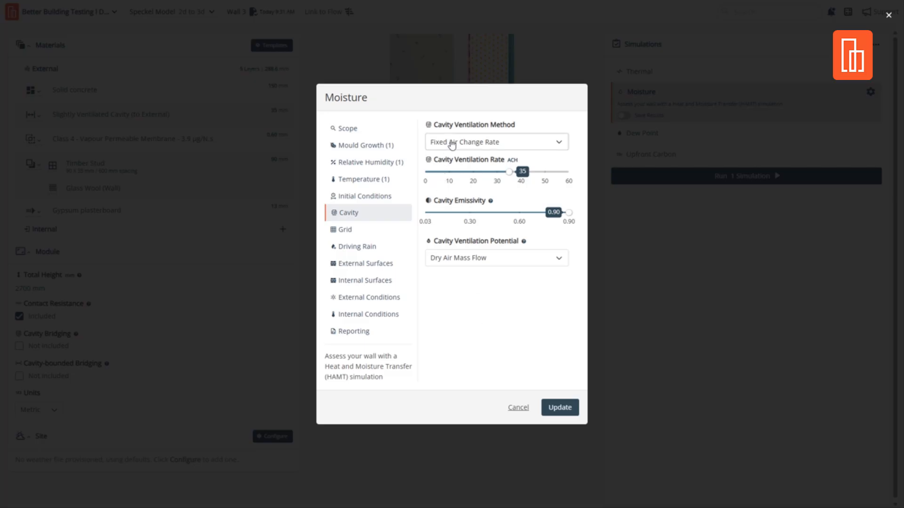
left_click(452, 143)
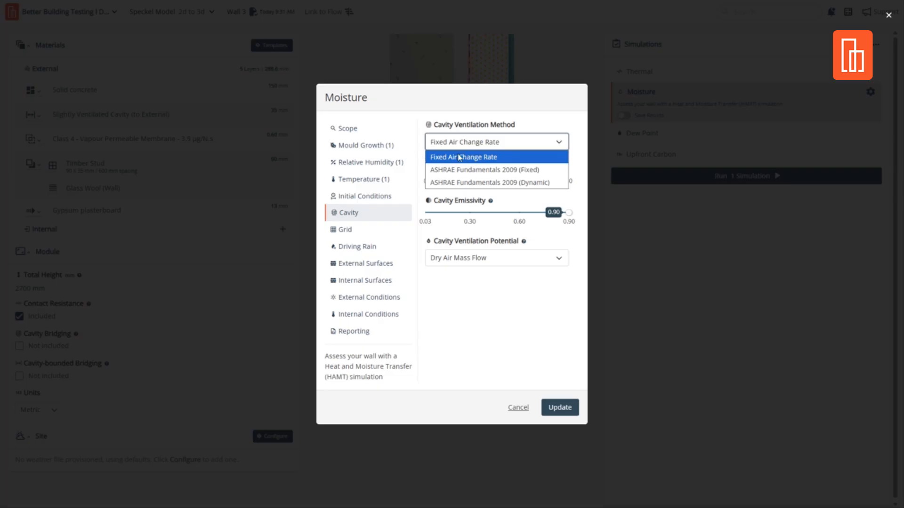
left_click(474, 183)
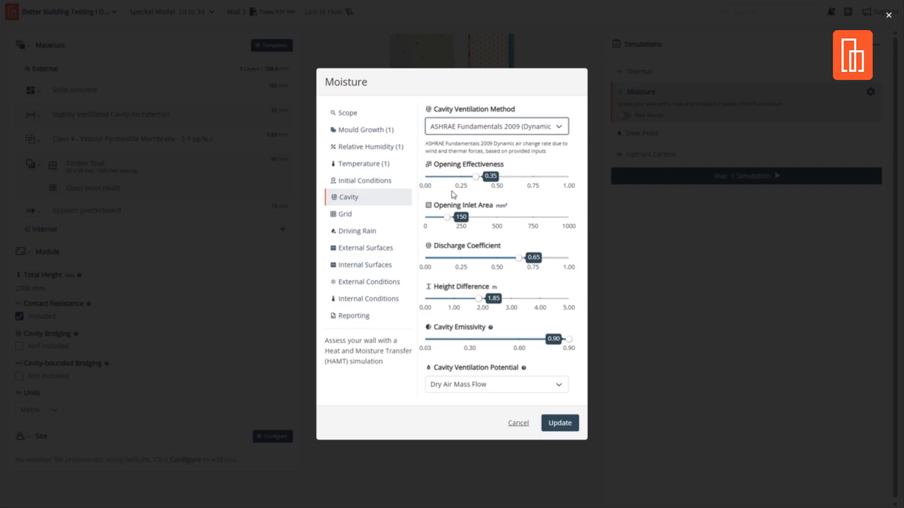
left_click(538, 128)
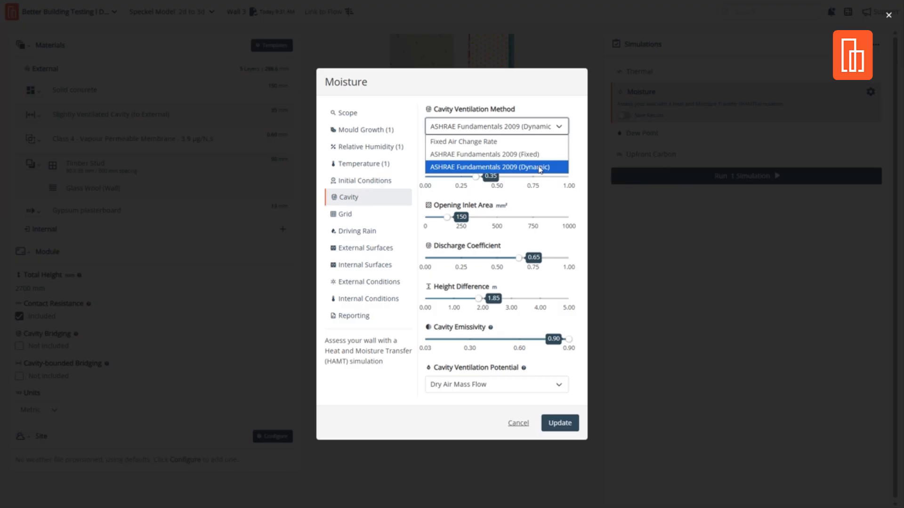
left_click(530, 141)
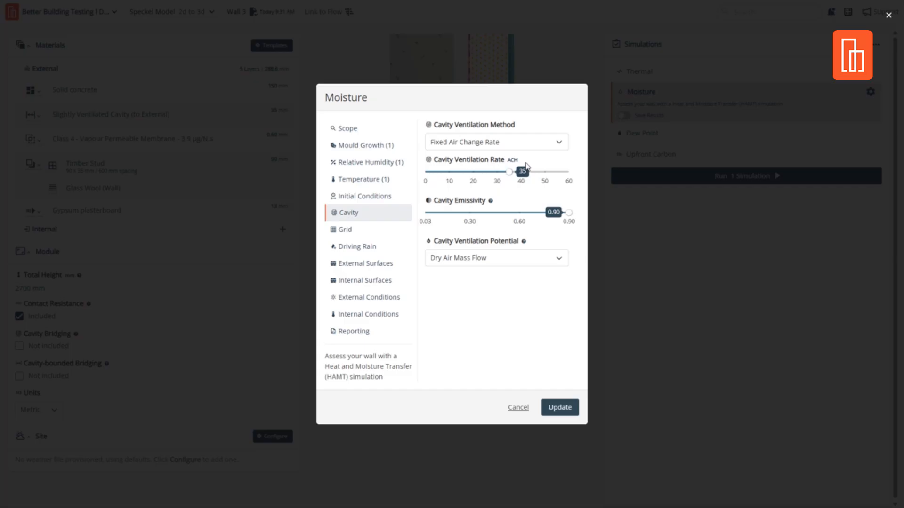
left_click(524, 141)
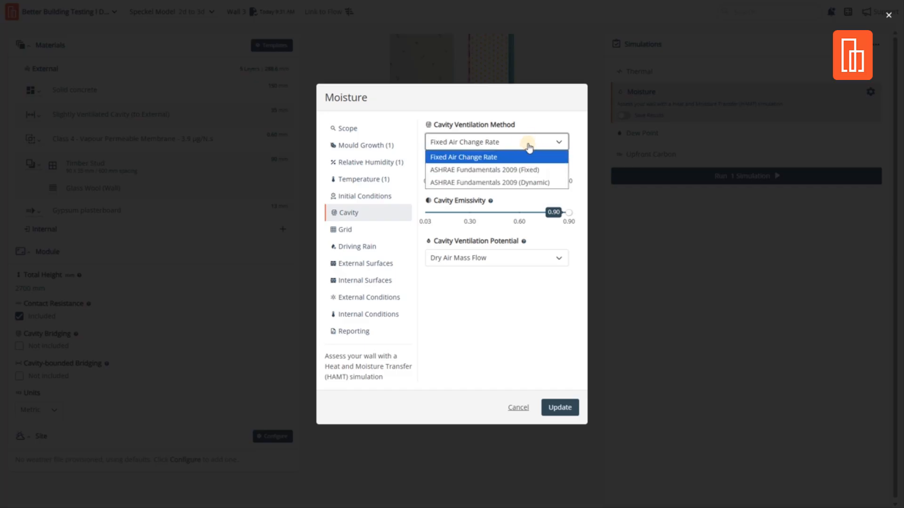
left_click(532, 175)
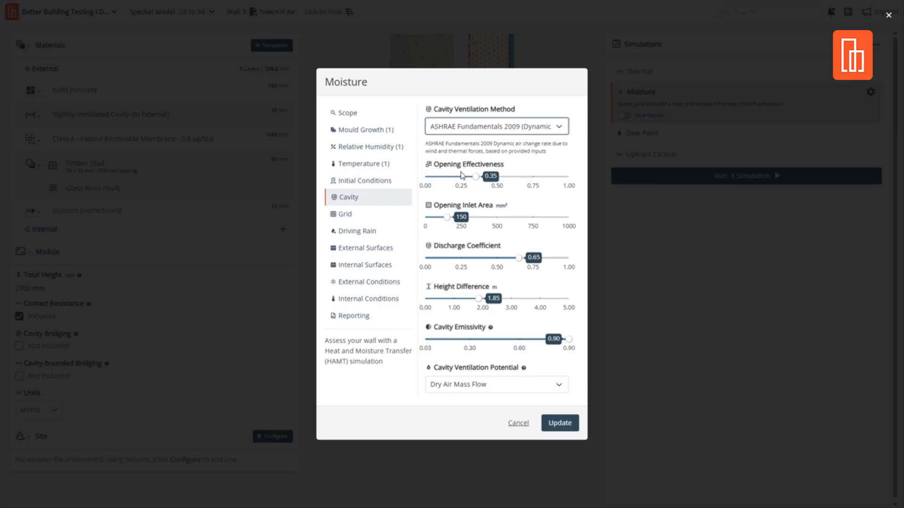
Step: Check the grid scheme and add a Rain — External Material water source to the driving rain settings
left_click(346, 215)
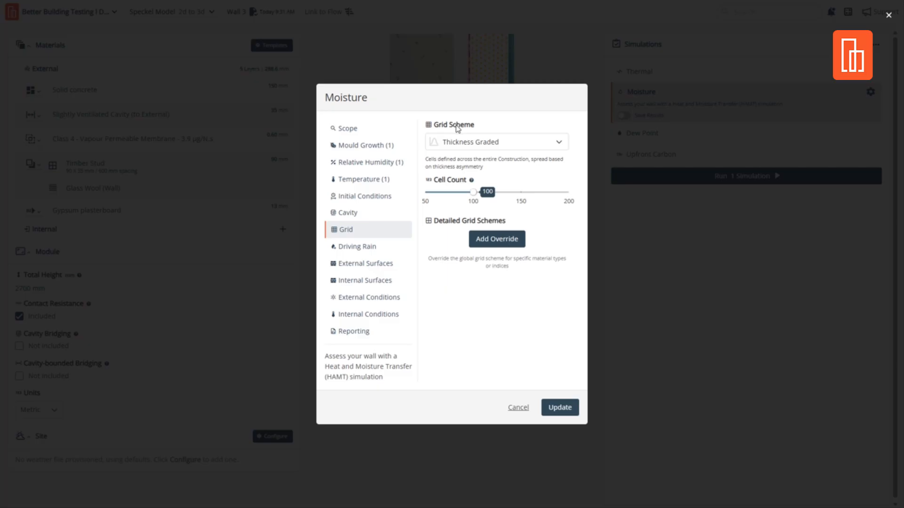
left_click(373, 251)
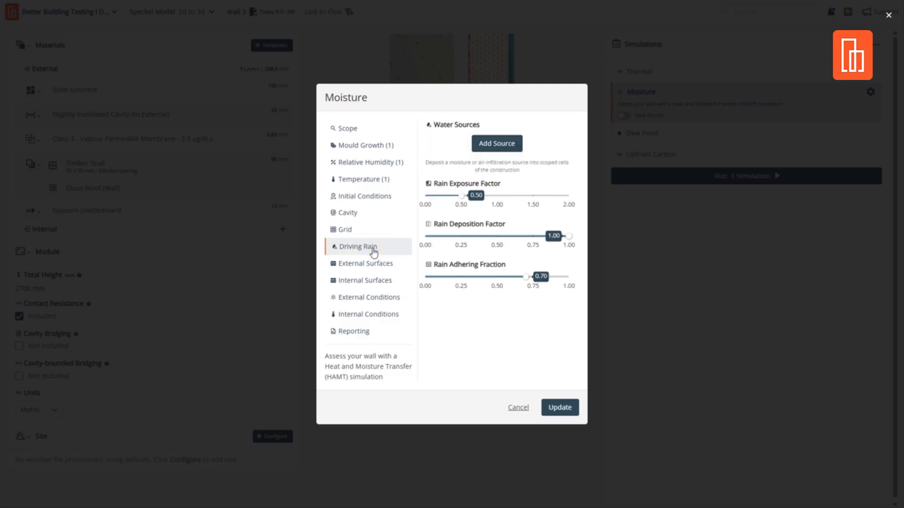
left_click(484, 144)
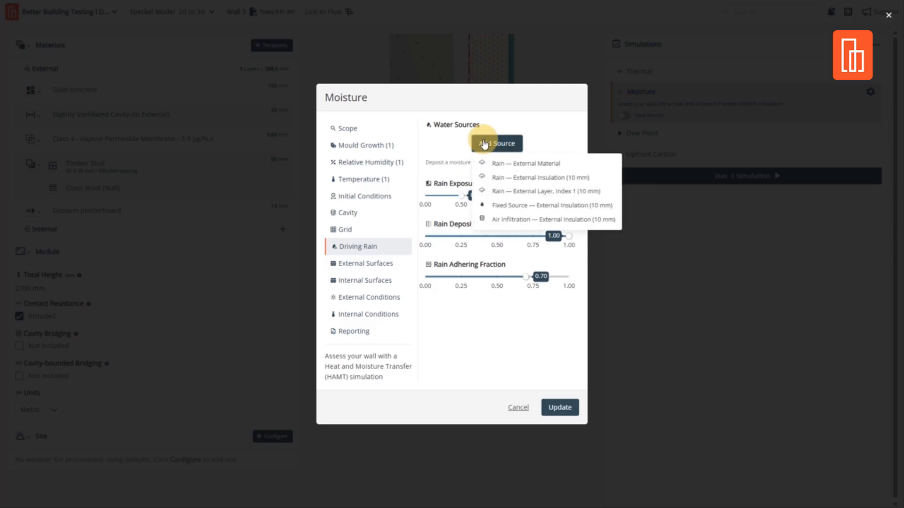
left_click(514, 165)
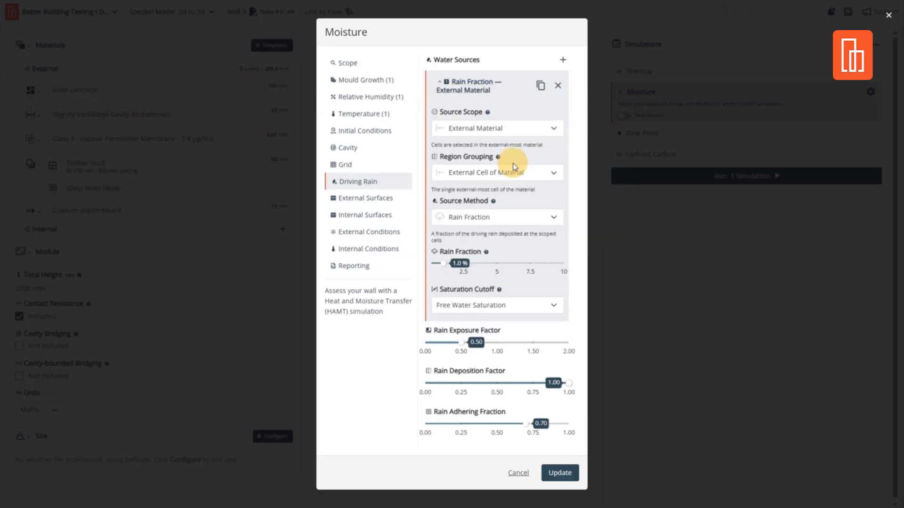
Step: Examine the source scope and source method options of the rain water source, keep its settings and collapse it
left_click(465, 131)
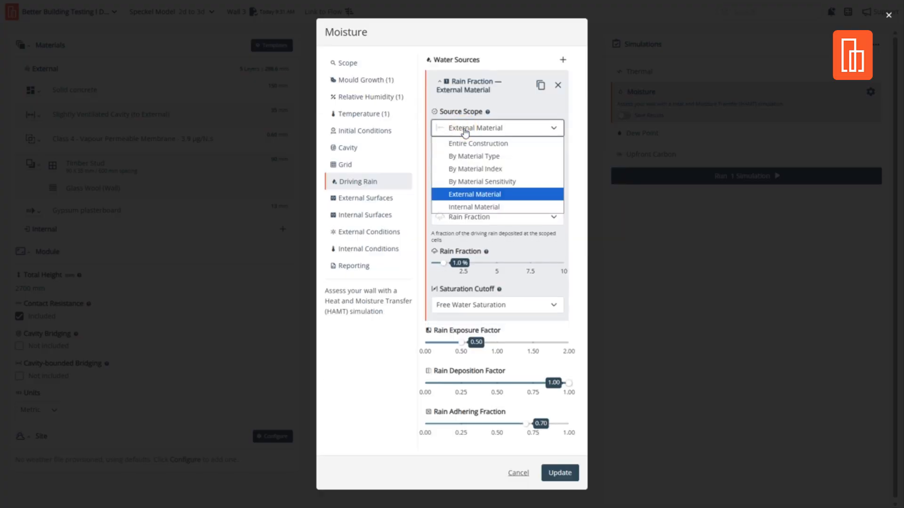
left_click(476, 194)
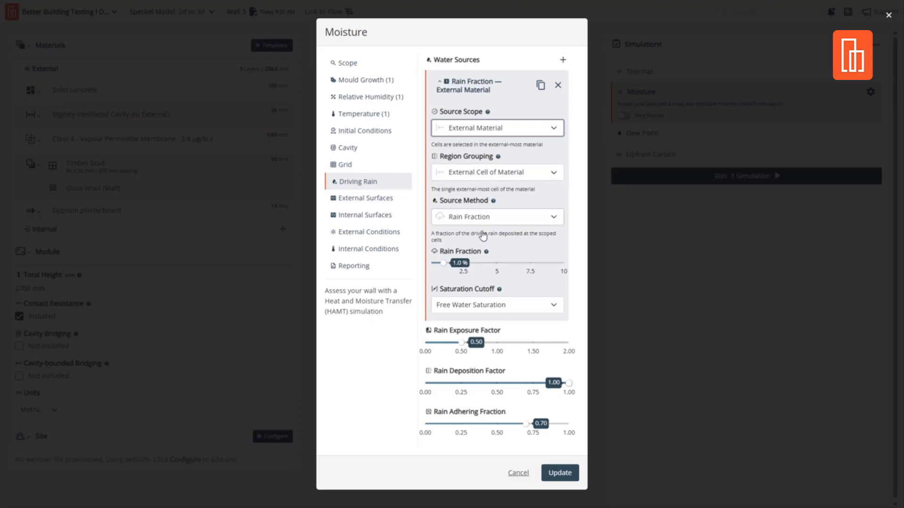
left_click(465, 220)
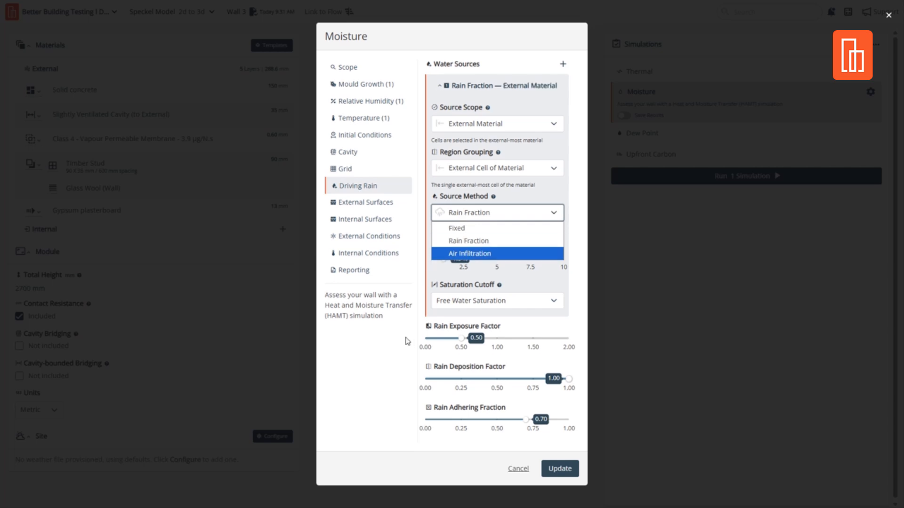
left_click(428, 282)
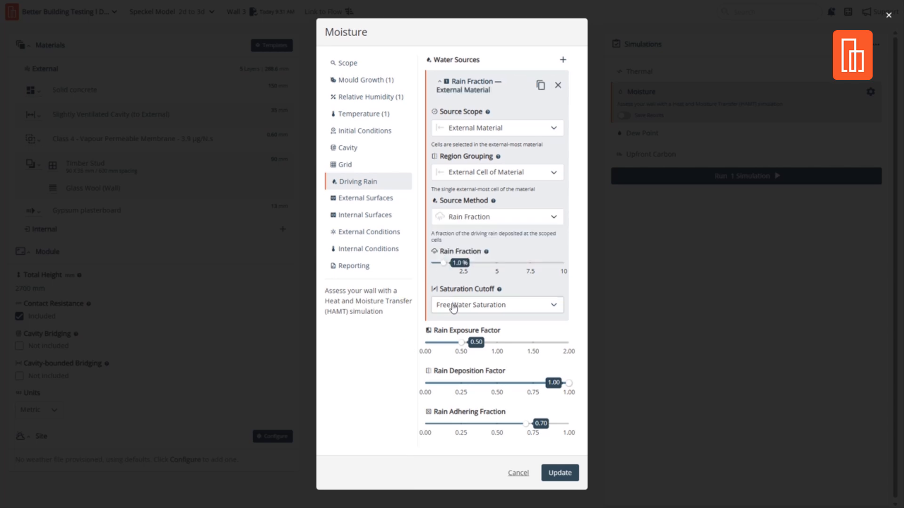
left_click(439, 86)
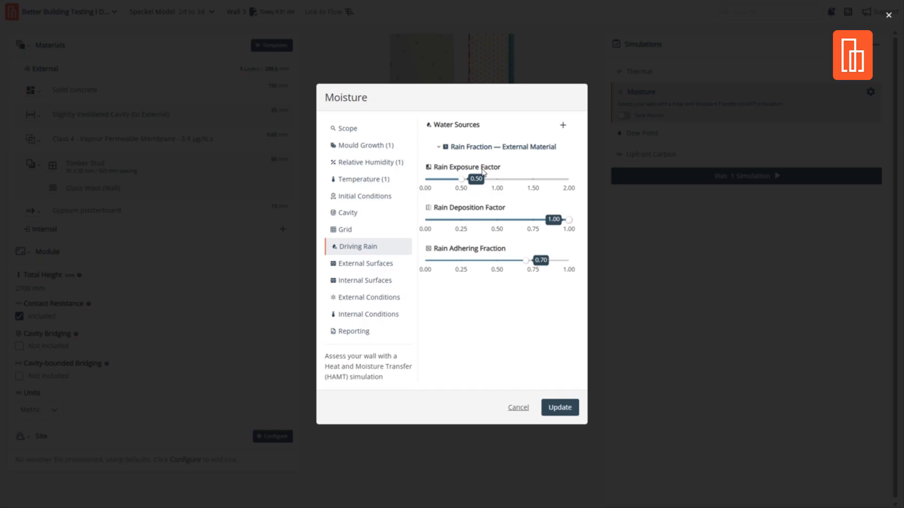
Step: Set the Rain Deposition Factor of the driving rain settings to 0.35
left_click(499, 219)
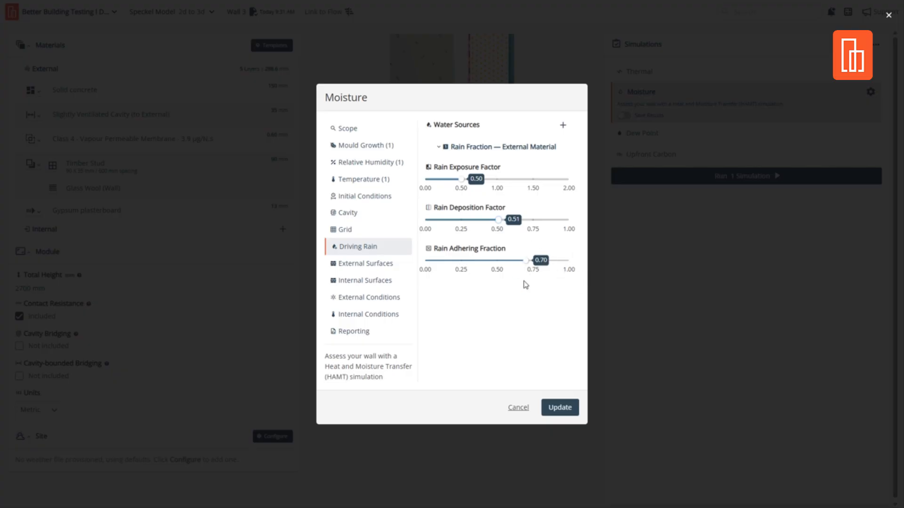
left_click_drag(500, 221, 572, 226)
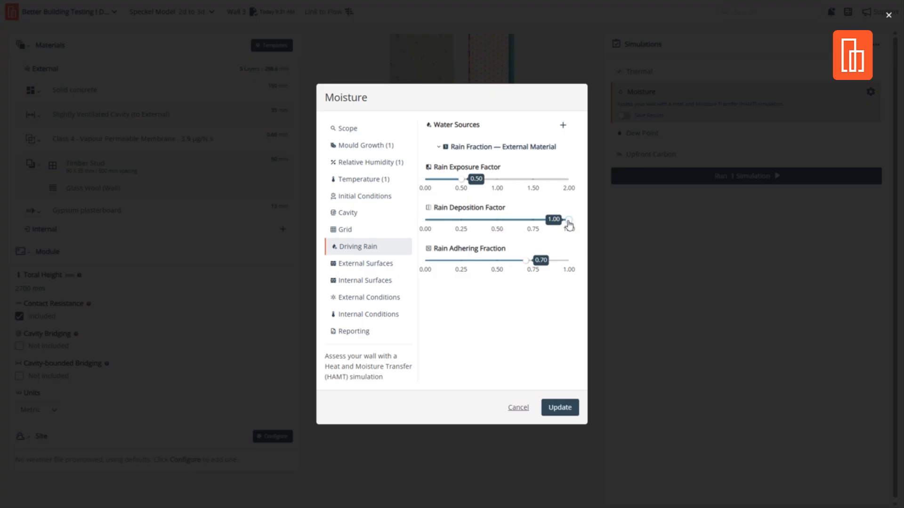
left_click_drag(568, 225, 476, 226)
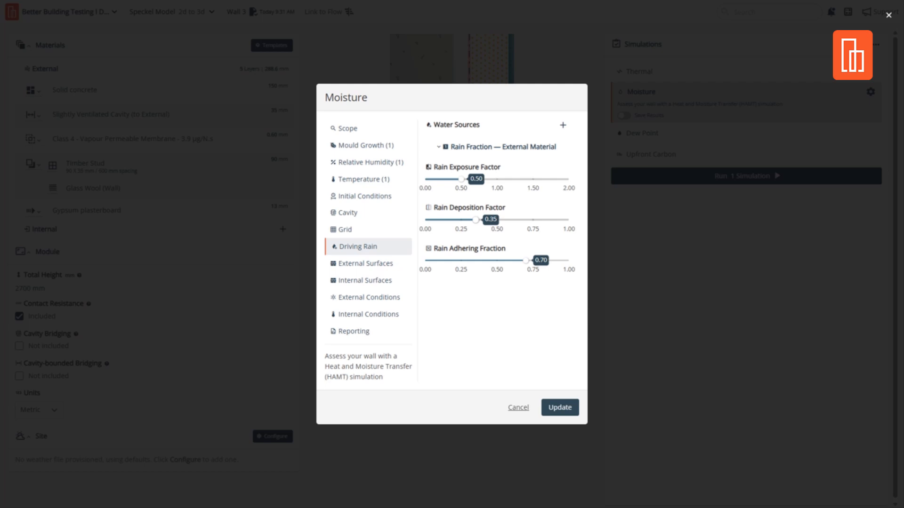
Step: Review the external surface settings, checking the convection method, convection coefficient and vapour method
left_click(373, 264)
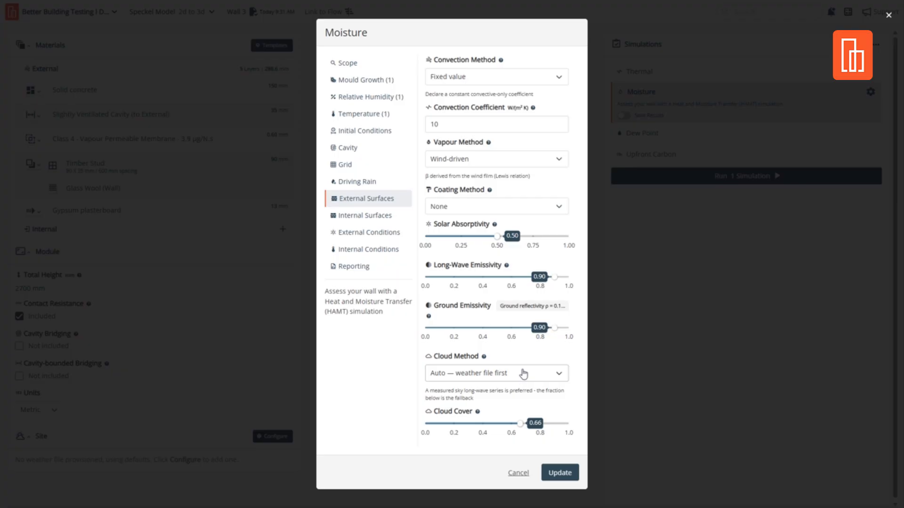
left_click(470, 81)
left_click(455, 103)
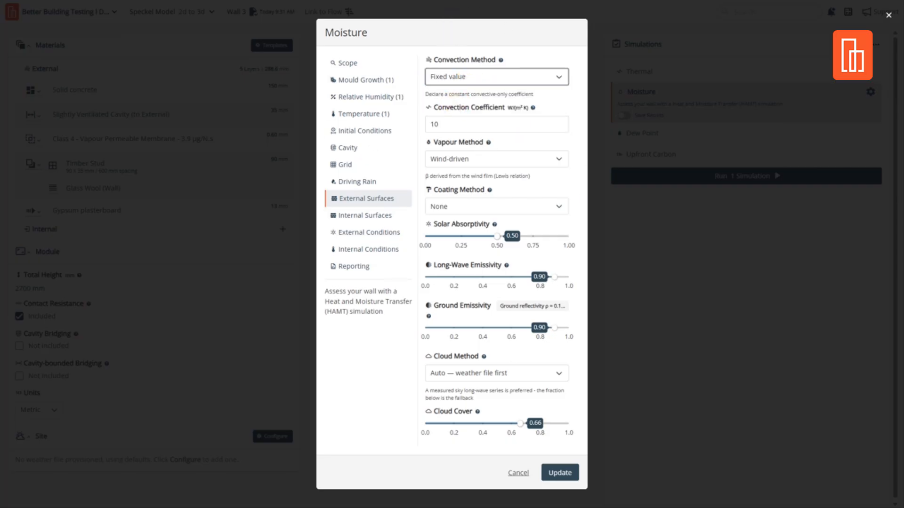
left_click(435, 124)
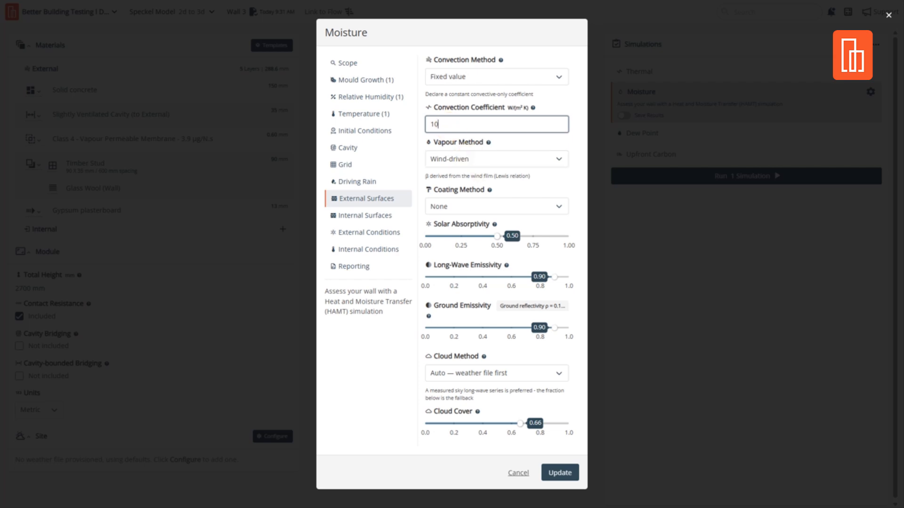
left_click(575, 189)
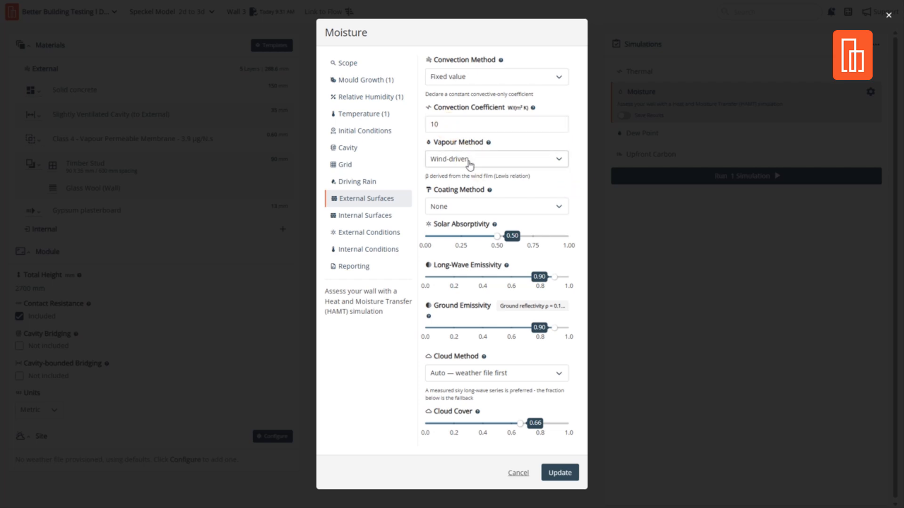
Step: Compare the Wind-driven and Fixed value options of the external surface vapour method and keep Wind-driven
left_click(484, 161)
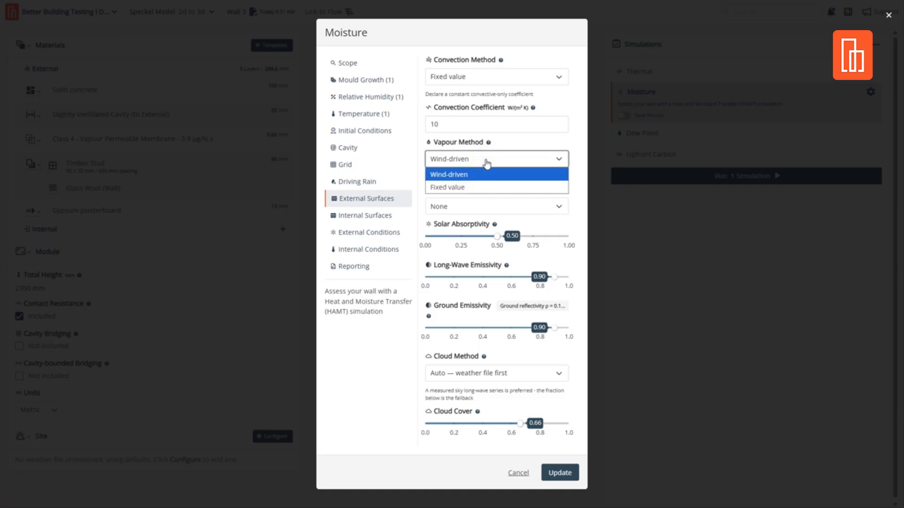
left_click(487, 162)
left_click(514, 158)
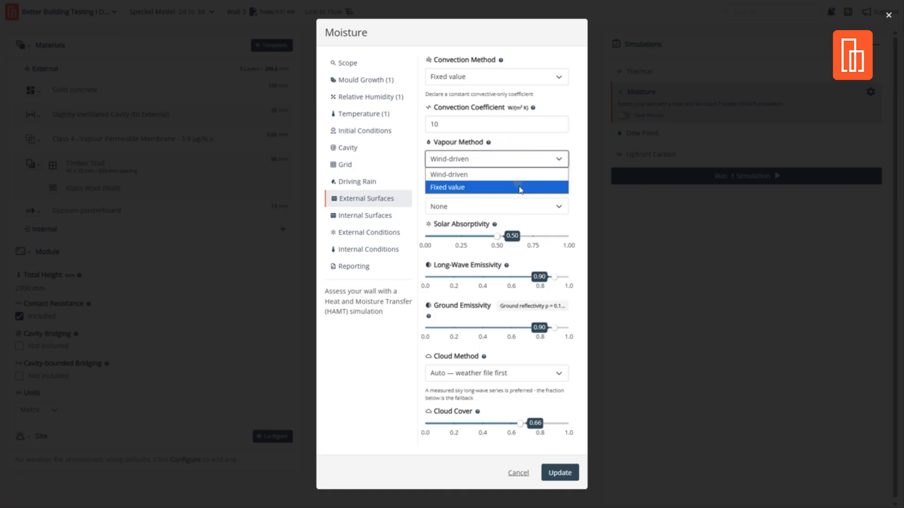
left_click(515, 187)
left_click(484, 154)
left_click(490, 163)
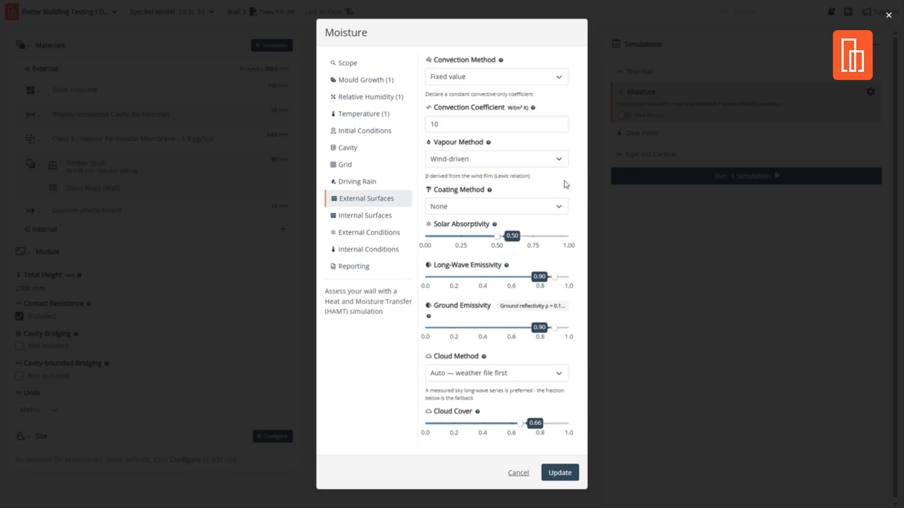
Step: Set the external surface coating method to Fixed sd and apply the Latex paint — low coating product (sd 0.2 m)
left_click(449, 207)
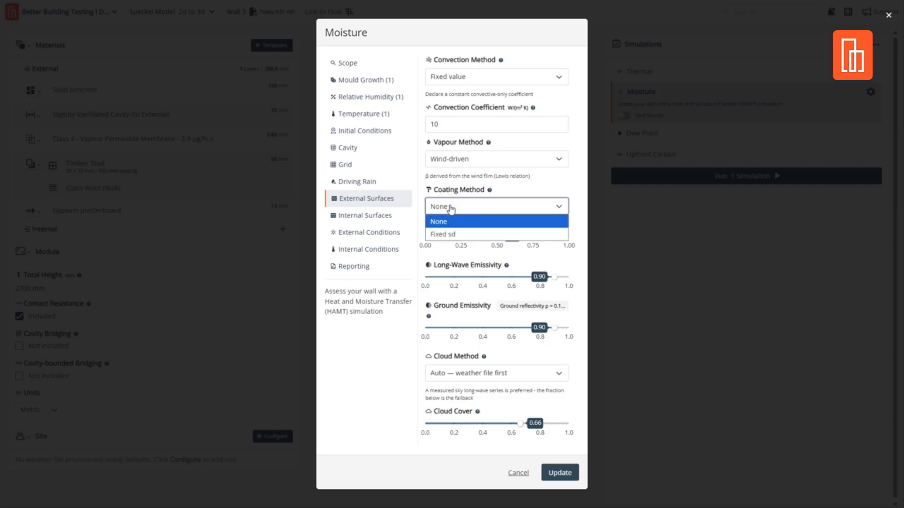
left_click(462, 234)
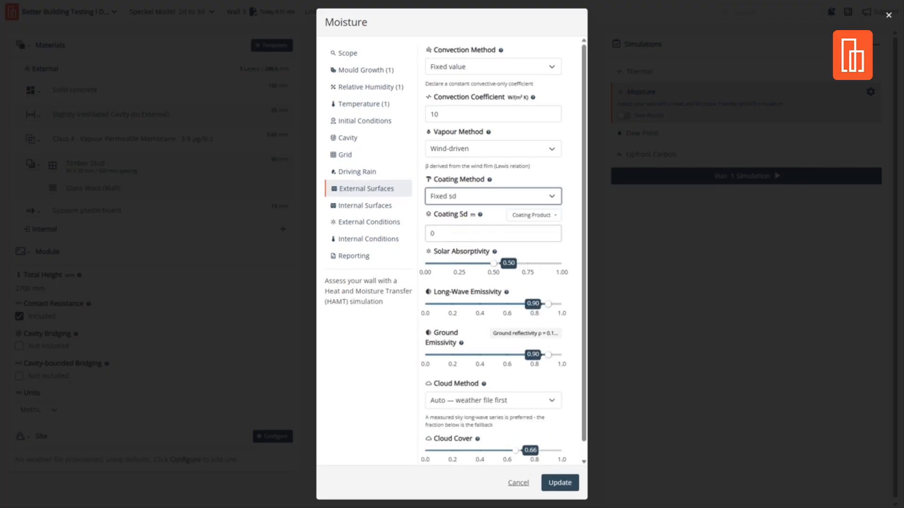
left_click(547, 215)
scroll(527, 301, "down", 5)
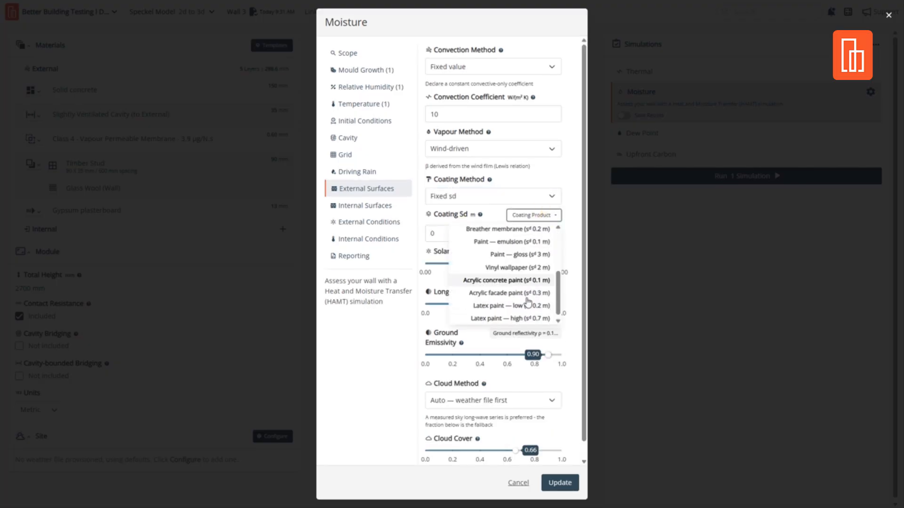
left_click(502, 303)
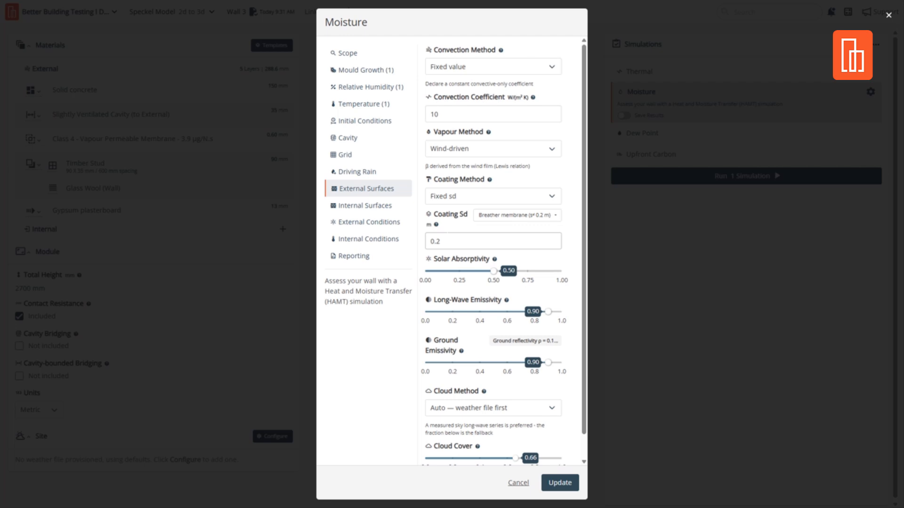
Step: Set the Rain Adhering Fraction of the driving rain settings to 0.00 and return to the external surface settings
left_click(368, 172)
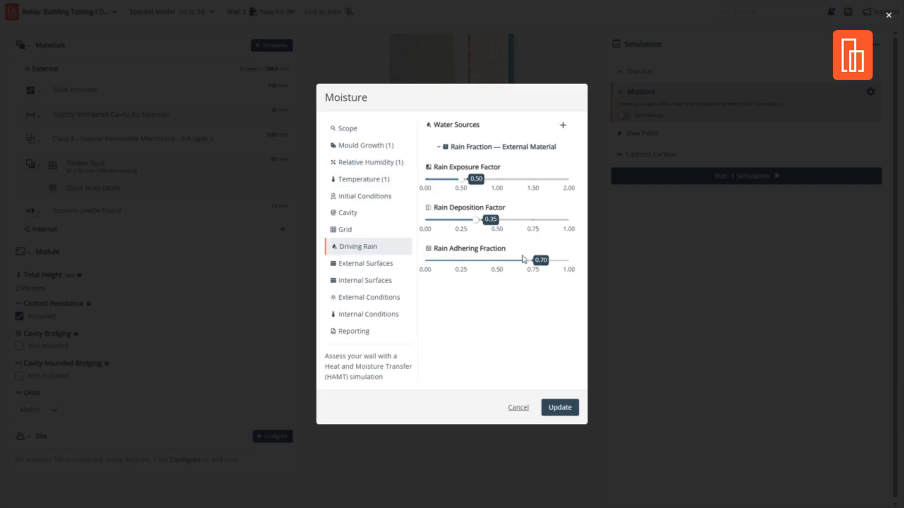
left_click_drag(529, 264, 414, 263)
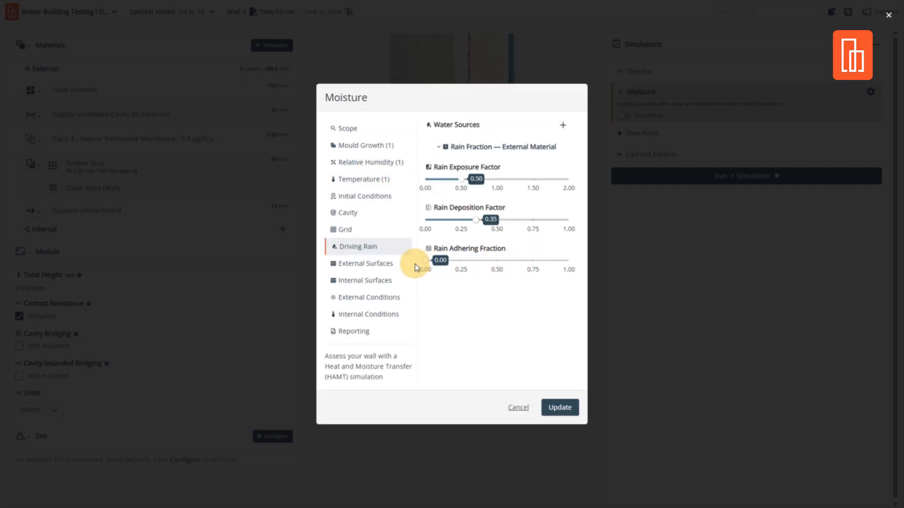
left_click(363, 264)
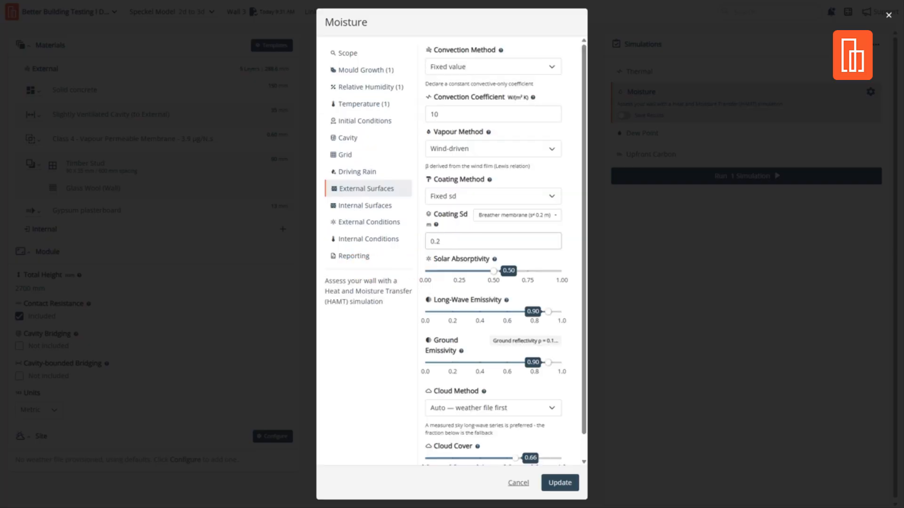
left_click(362, 171)
left_click(377, 264)
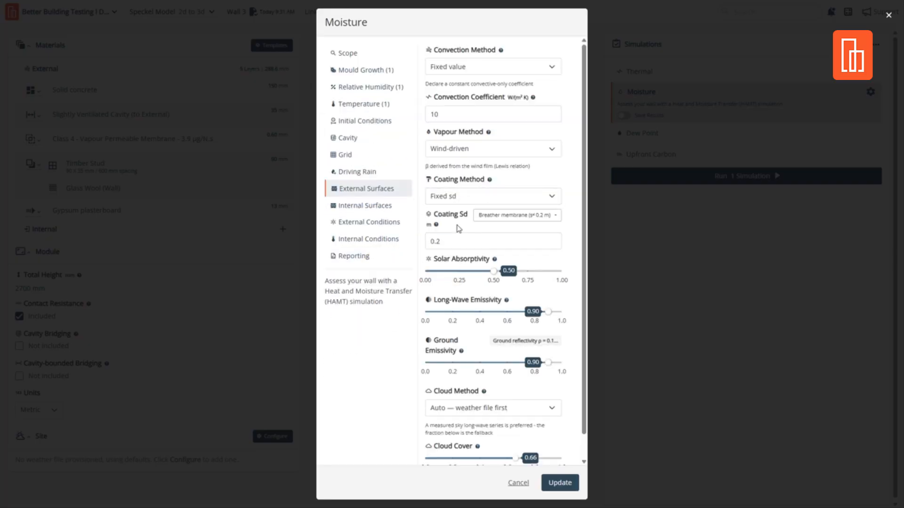
Step: Examine the explanations of the external long-wave and ground emissivity and the options of the cloud method
scroll(461, 250, "down", 1)
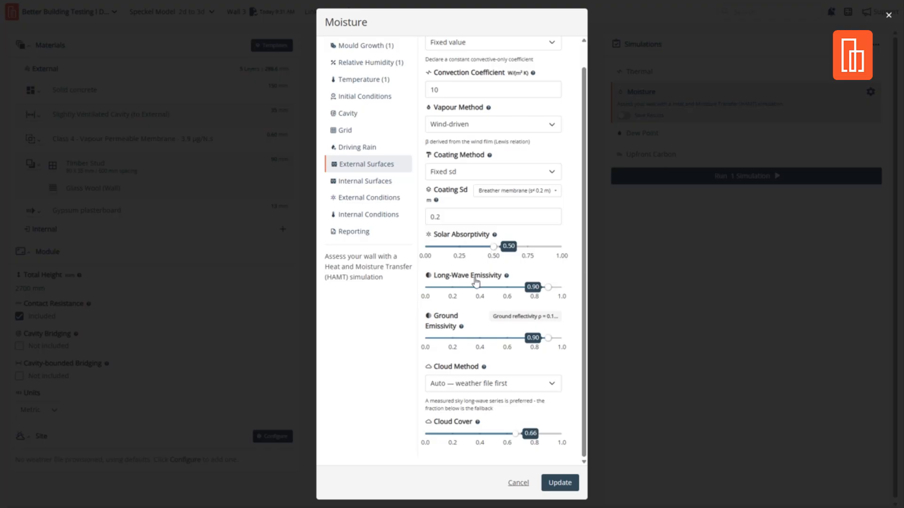
left_click(506, 276)
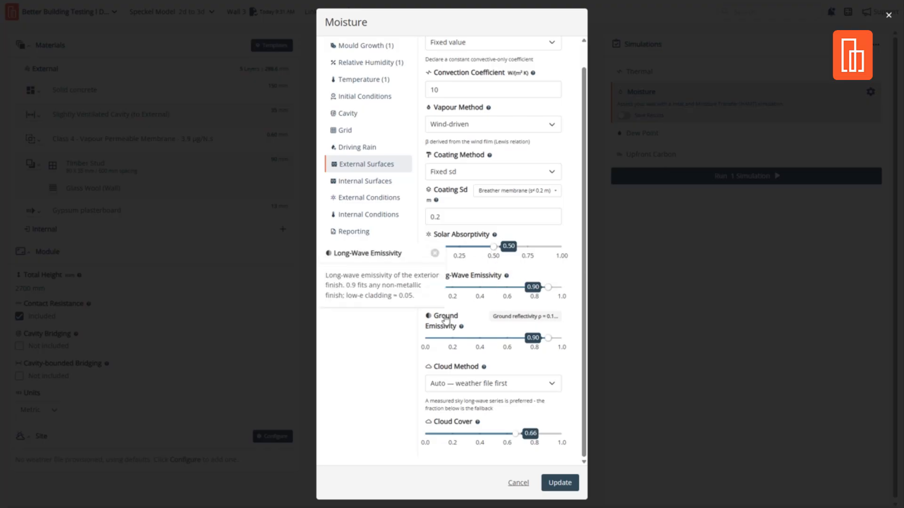
left_click(384, 342)
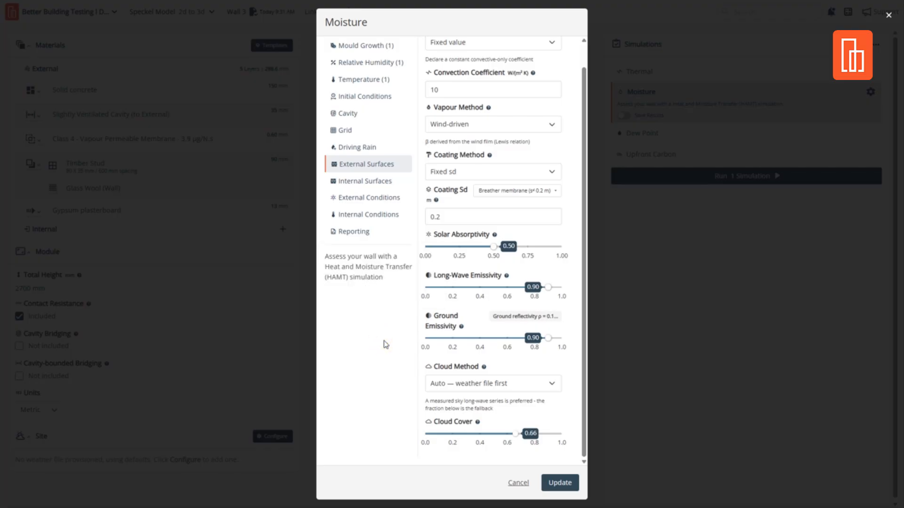
left_click(461, 328)
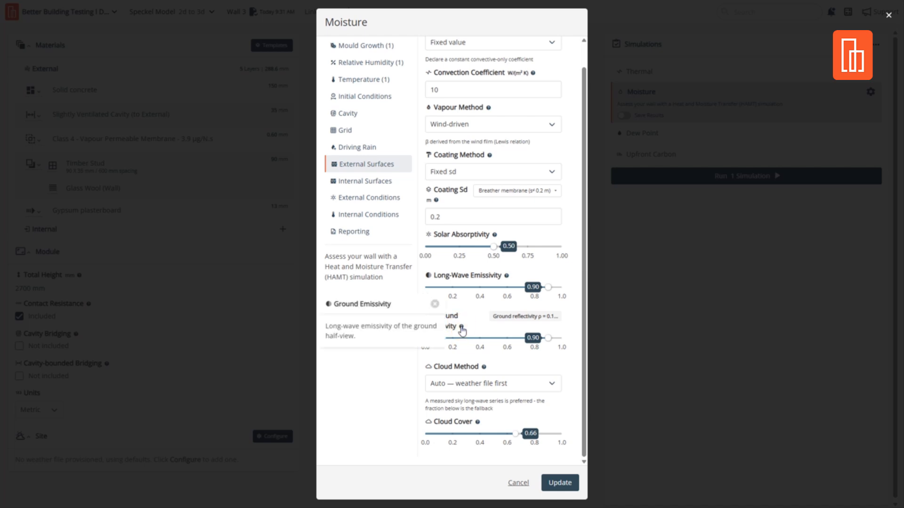
left_click(473, 331)
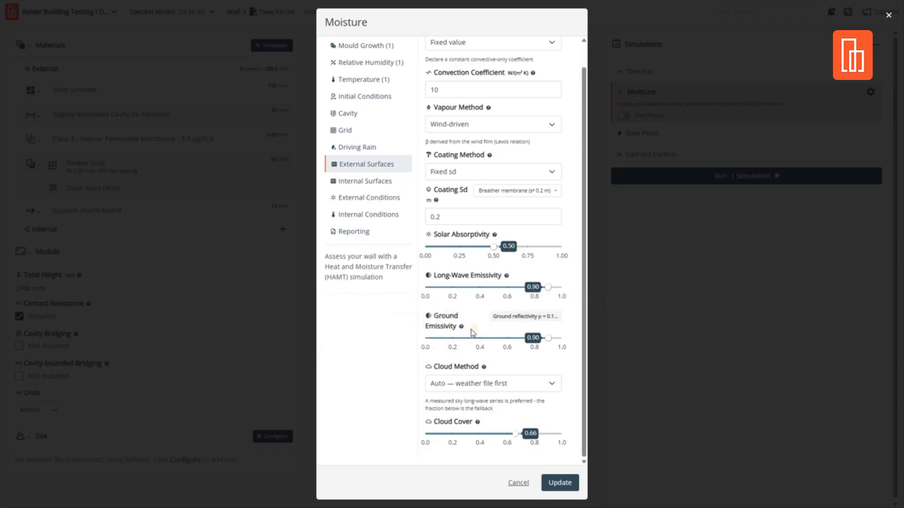
left_click(462, 328)
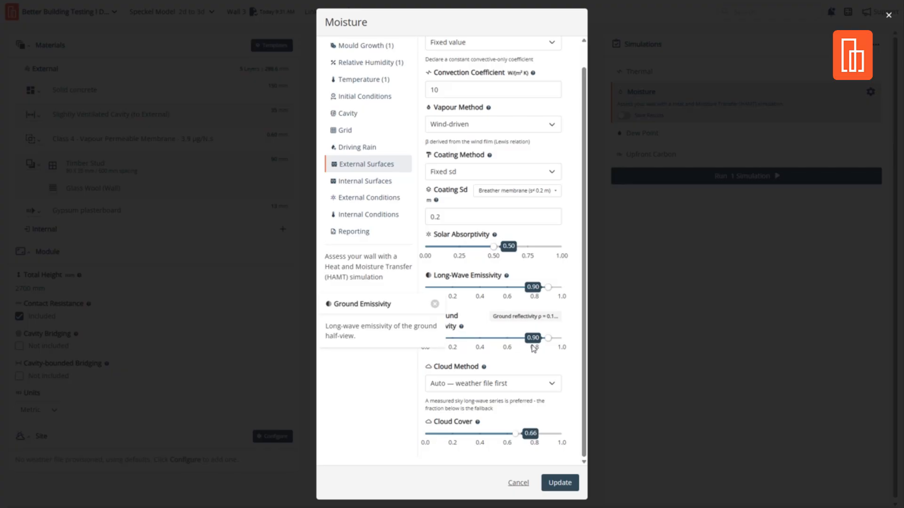
left_click(399, 398)
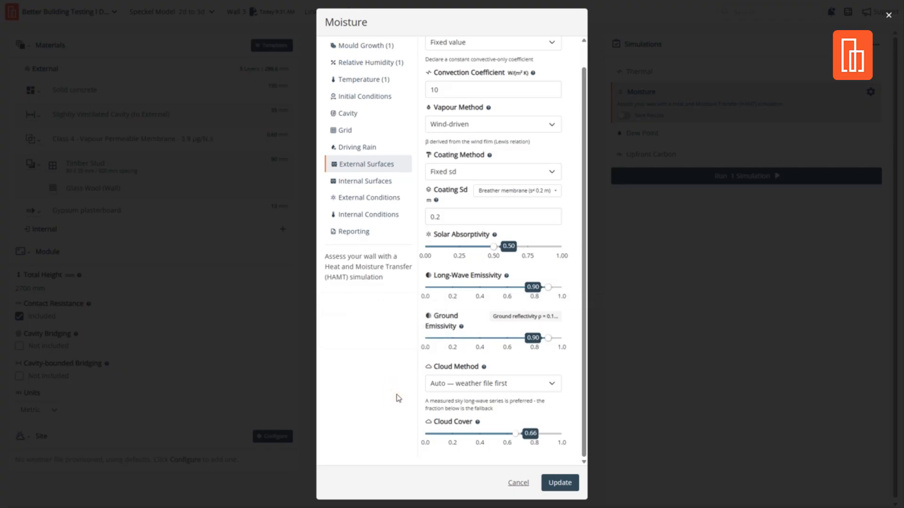
left_click(467, 387)
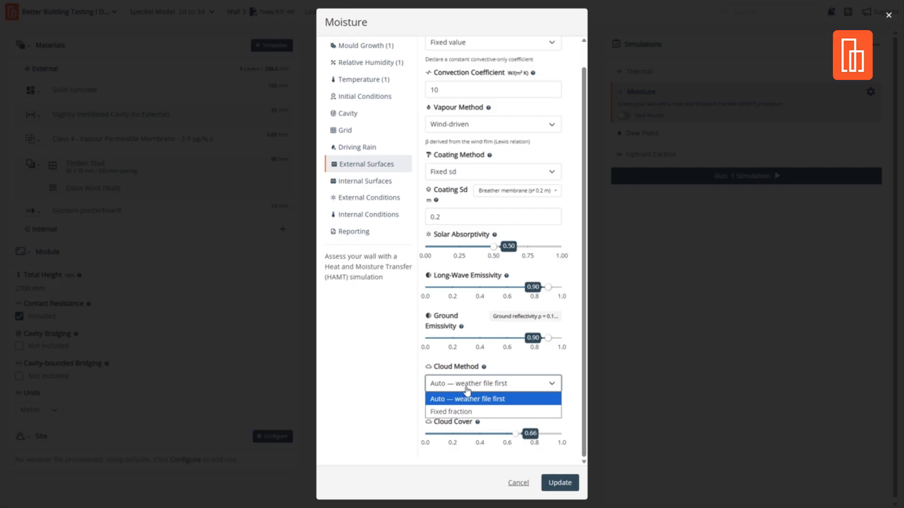
left_click(467, 387)
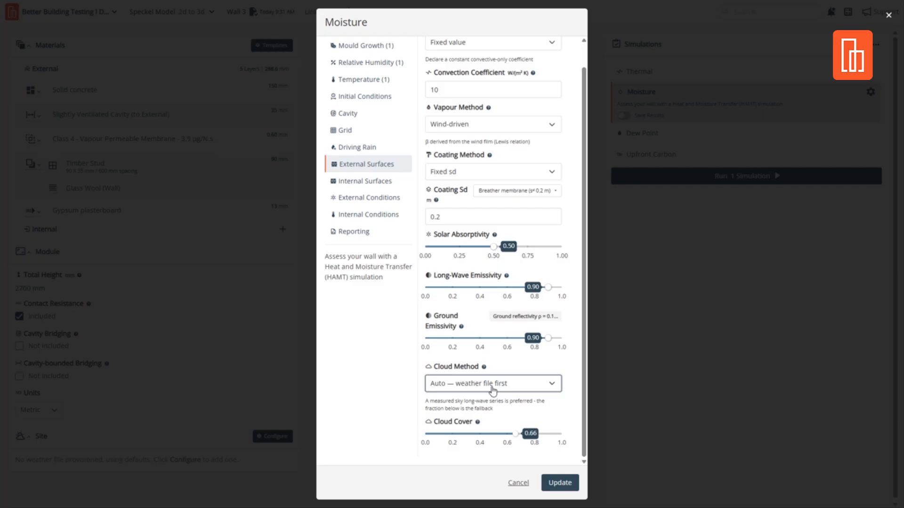
Step: Set the convection coefficient of the internal surfaces to 8 W/(m² K)
left_click(371, 181)
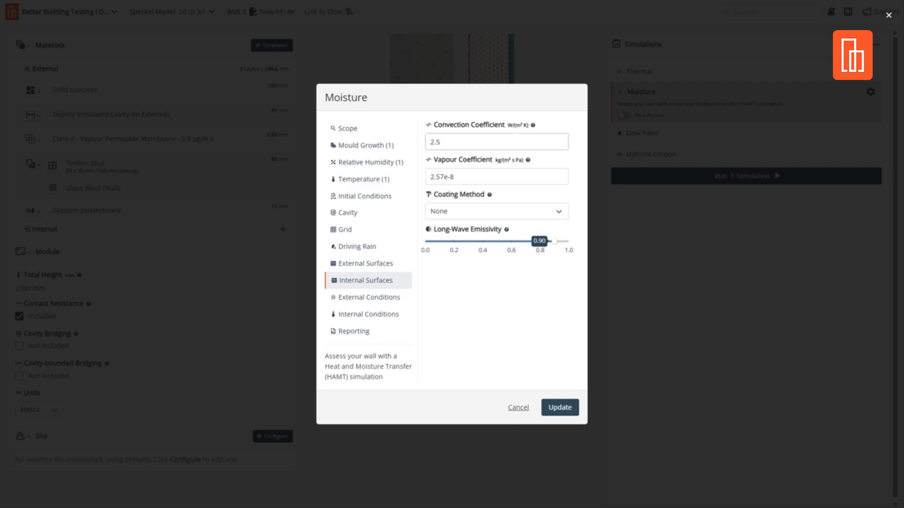
left_click_drag(440, 142, 413, 140)
type("8")
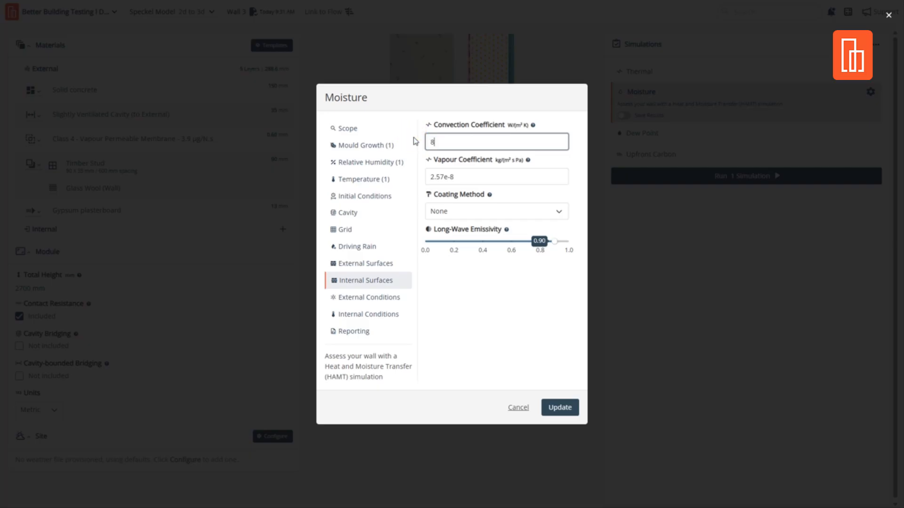
left_click(510, 348)
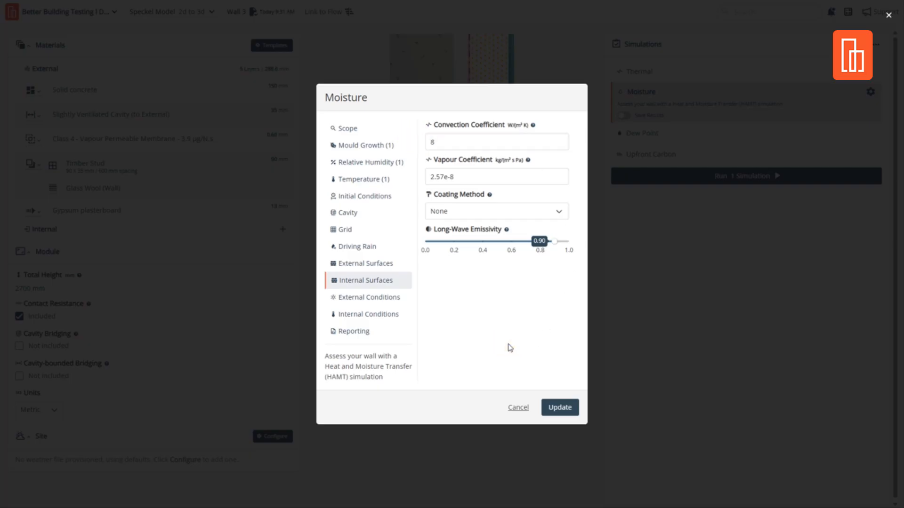
left_click(455, 142)
Step: Set the internal surface coating method to Fixed sd and apply the Latex paint — low coating product (sd 0.2 m)
left_click(477, 212)
left_click(481, 240)
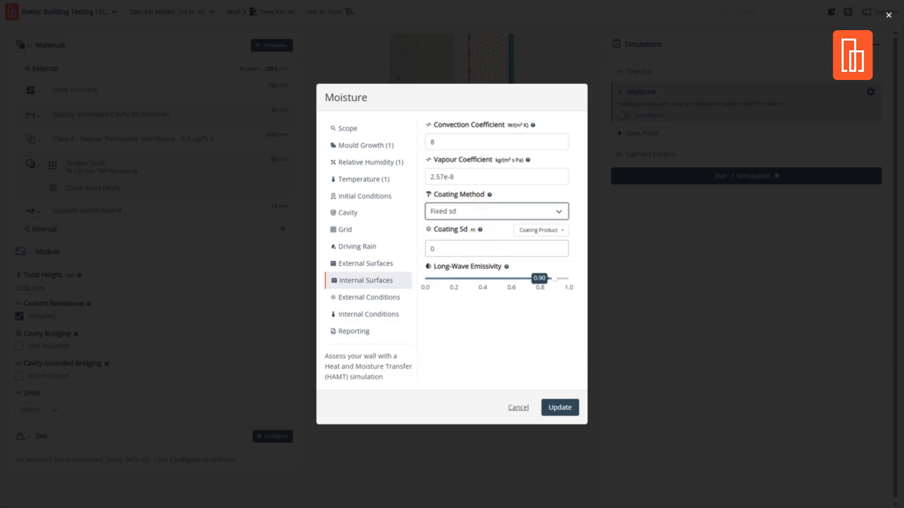
left_click(558, 230)
scroll(543, 323, "down", 3)
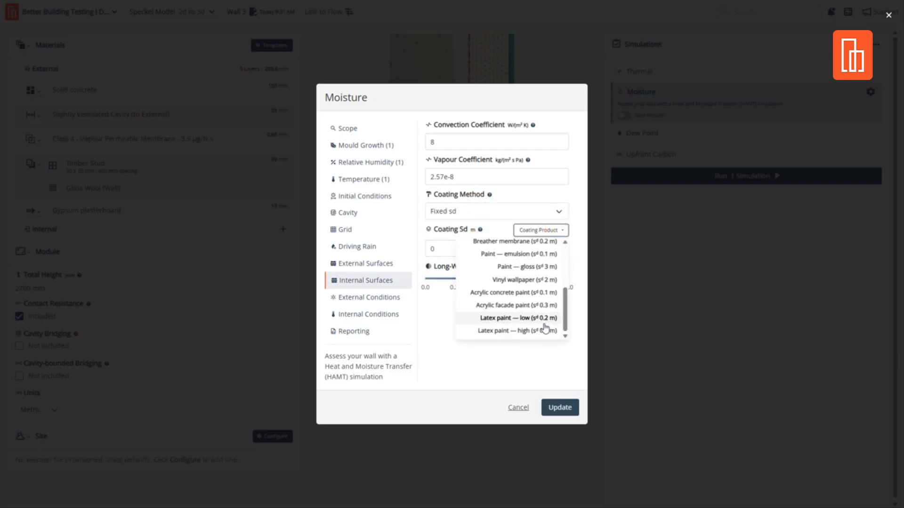
left_click(518, 319)
left_click(470, 352)
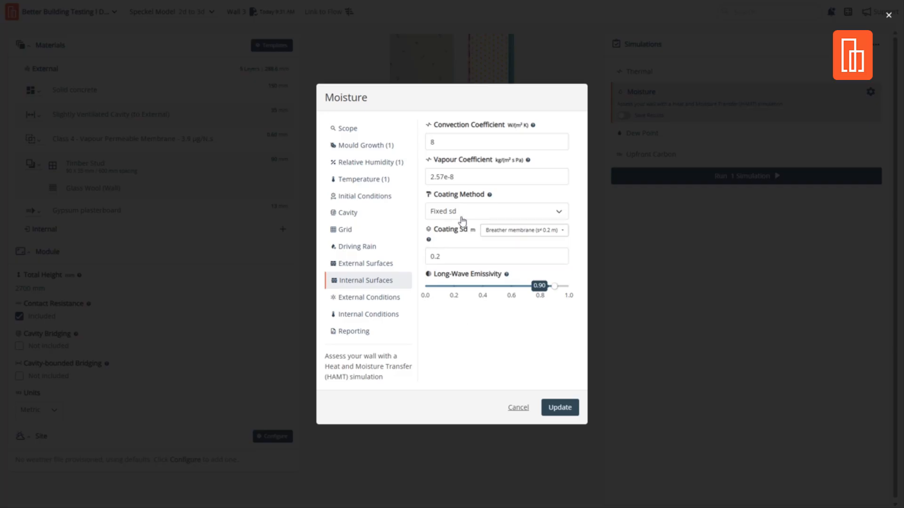
Step: Enable the relative humidity change in the external conditions with an offset of +10 %
left_click(383, 263)
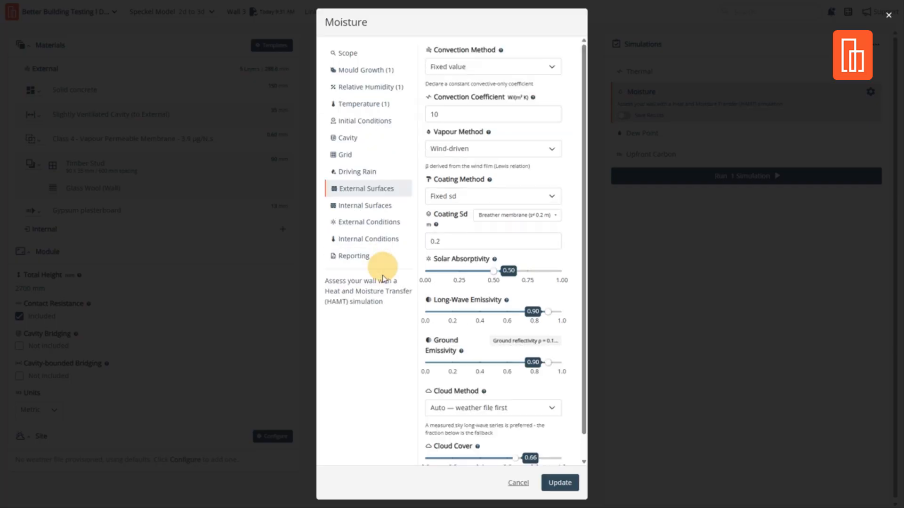
left_click(363, 205)
left_click(382, 301)
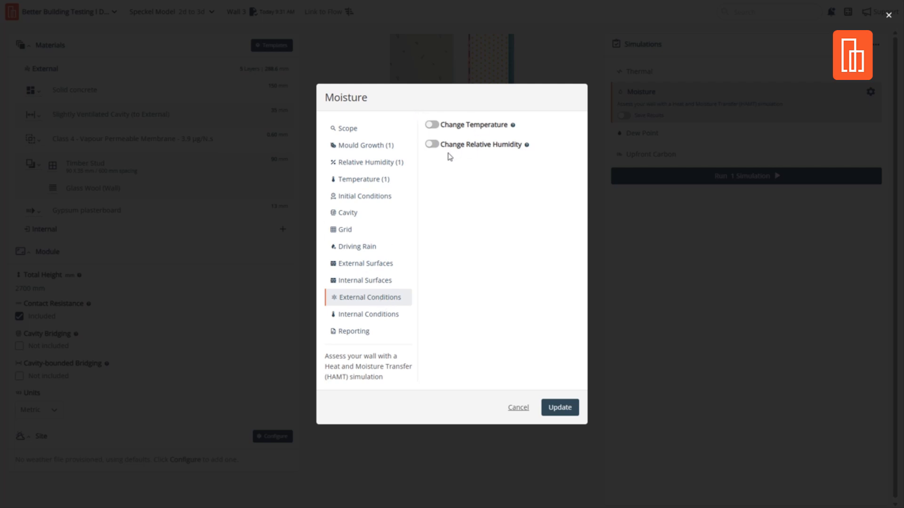
left_click(432, 145)
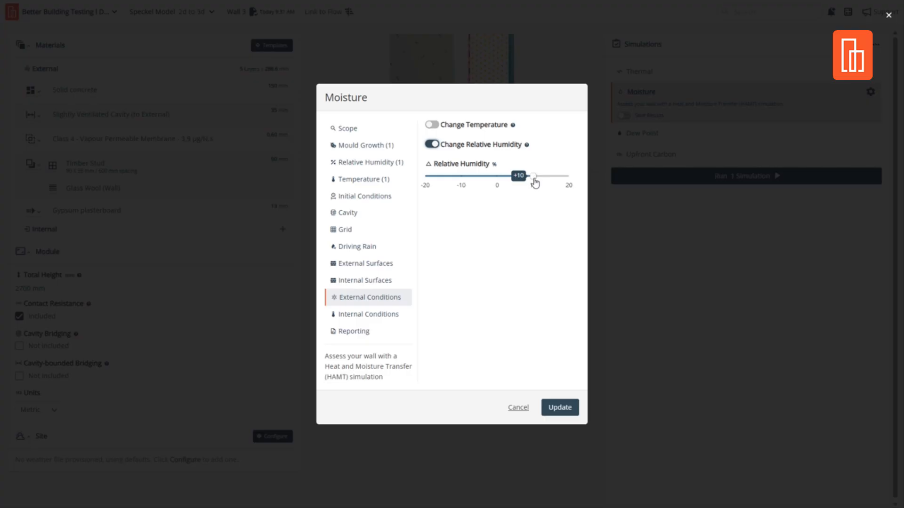
left_click(438, 146)
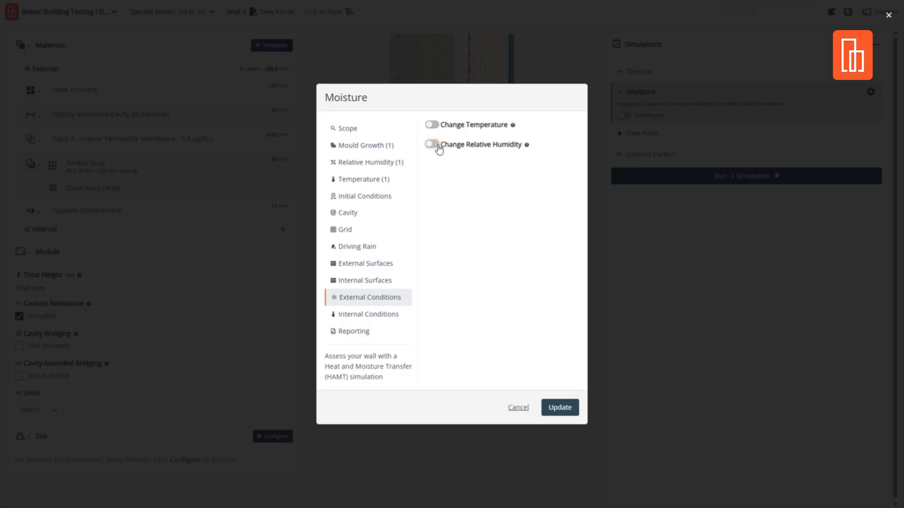
left_click(437, 147)
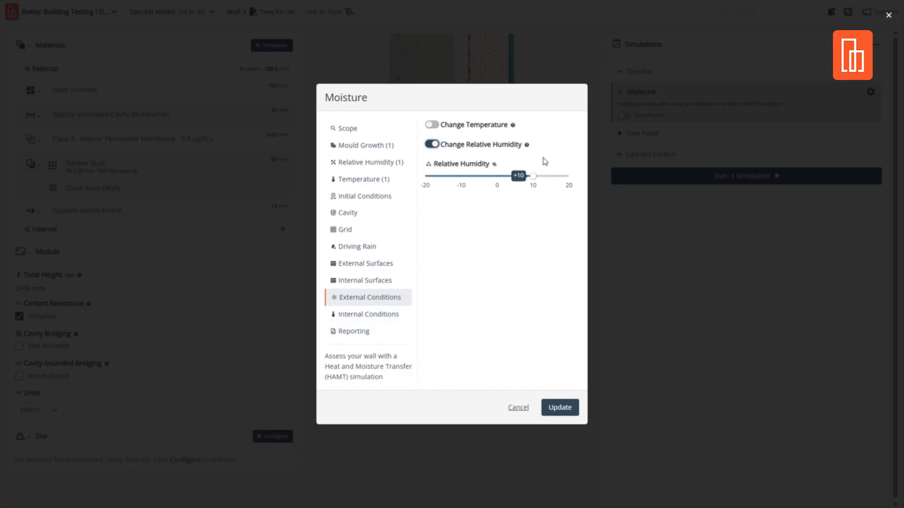
Step: Examine the indoor climate method options of the internal conditions, keep ASHRAE 160 / DA07, and check the floor area in the simulation scope
left_click(379, 315)
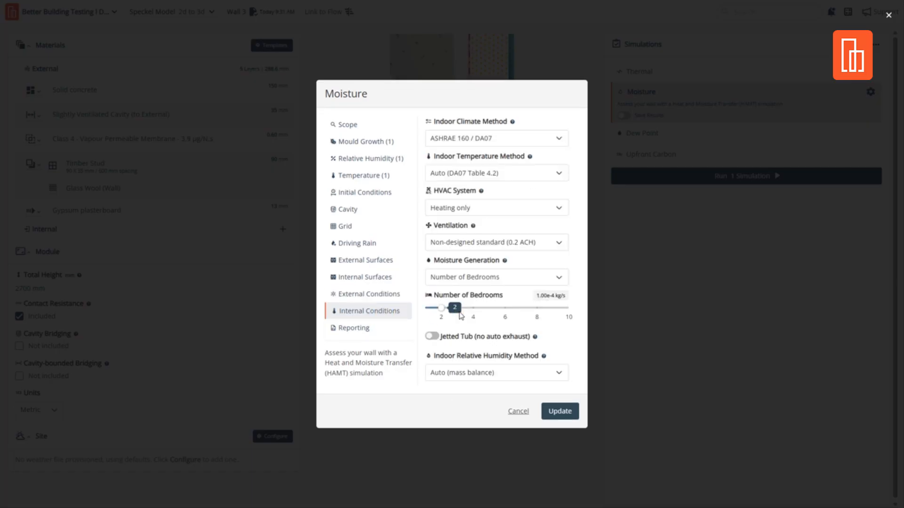
left_click(483, 143)
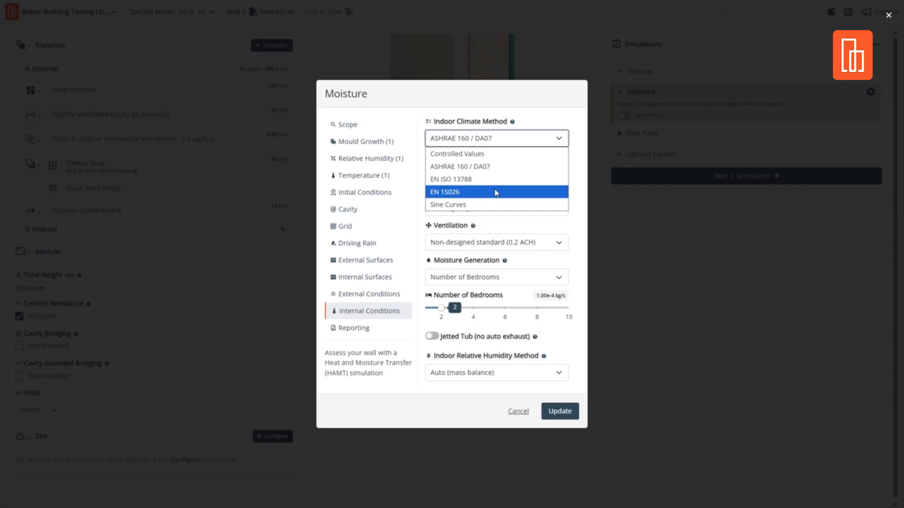
left_click(528, 117)
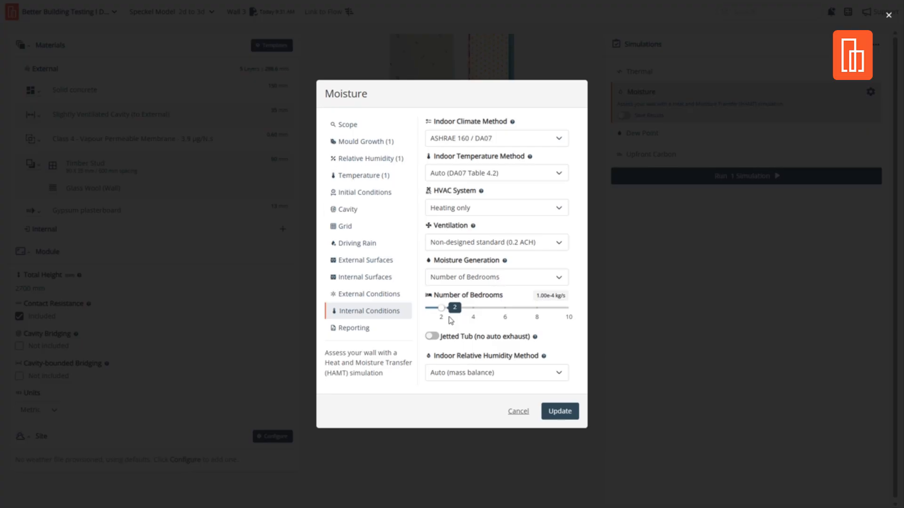
left_click(349, 127)
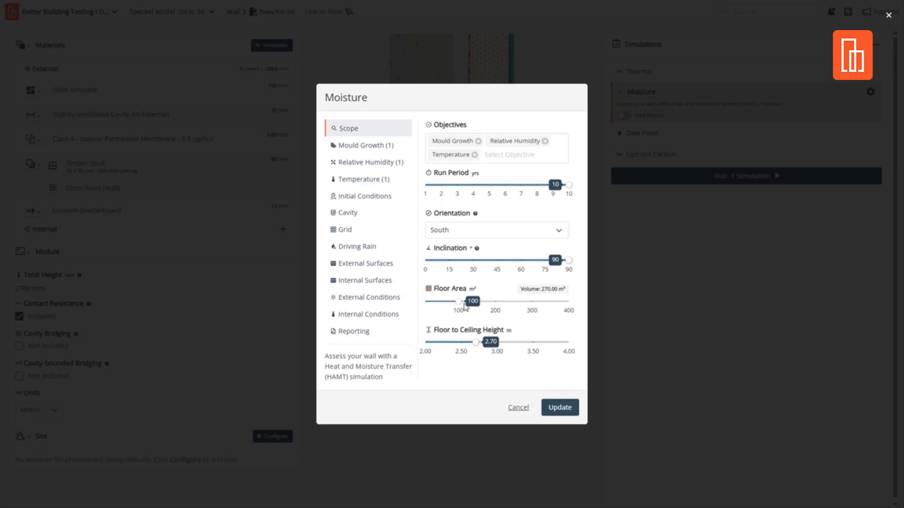
Step: Set the floor area to 120 m² and the floor-to-ceiling height to 2.55 m in the simulation scope
left_click_drag(464, 305, 469, 307)
left_click_drag(475, 343, 464, 349)
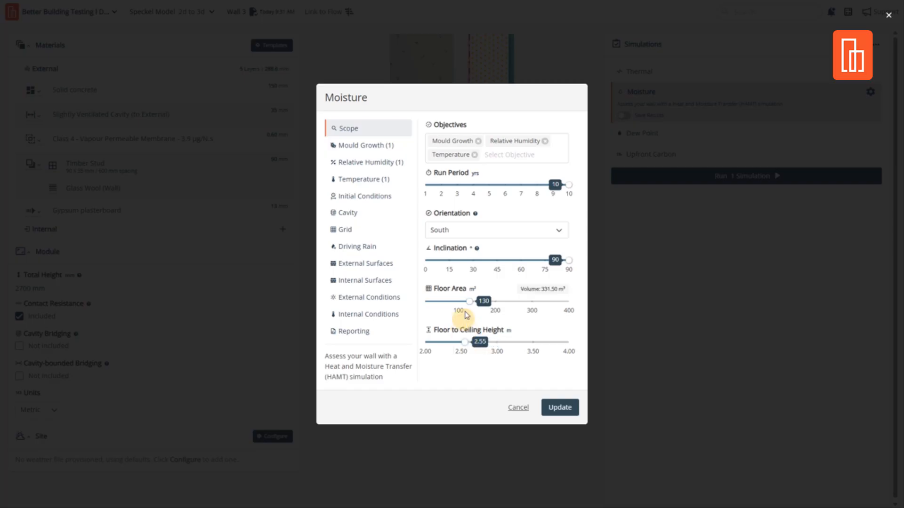
left_click_drag(470, 302, 467, 305)
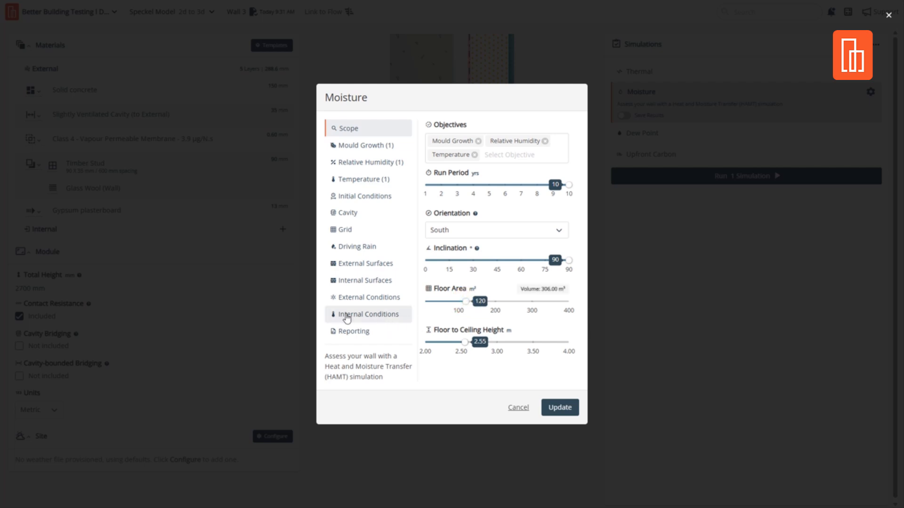
Step: Set the number of bedrooms to 3 and the HVAC system to Heating and cooling in the internal conditions
left_click(375, 313)
left_click_drag(443, 314, 456, 315)
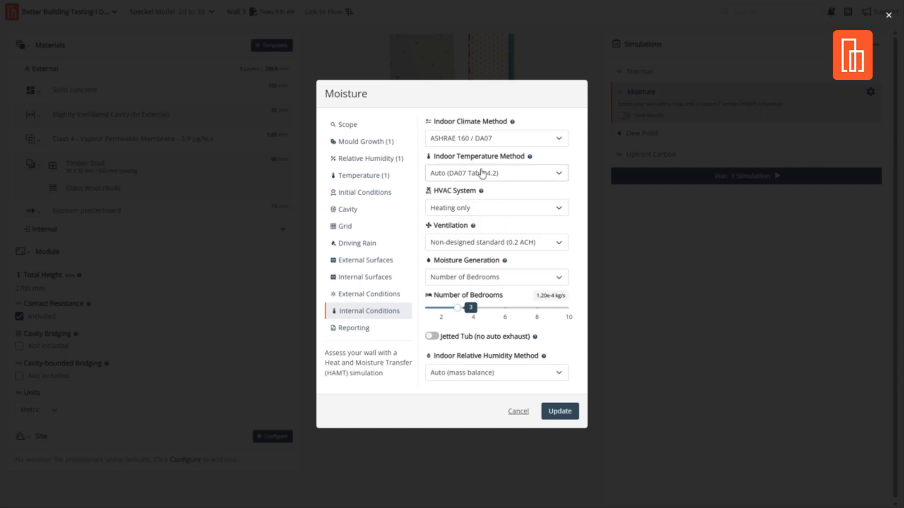
left_click(486, 210)
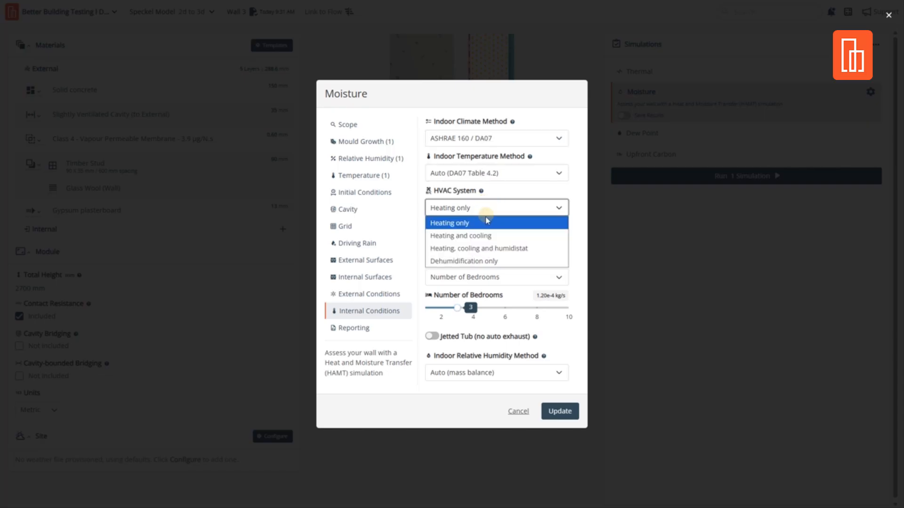
left_click(488, 236)
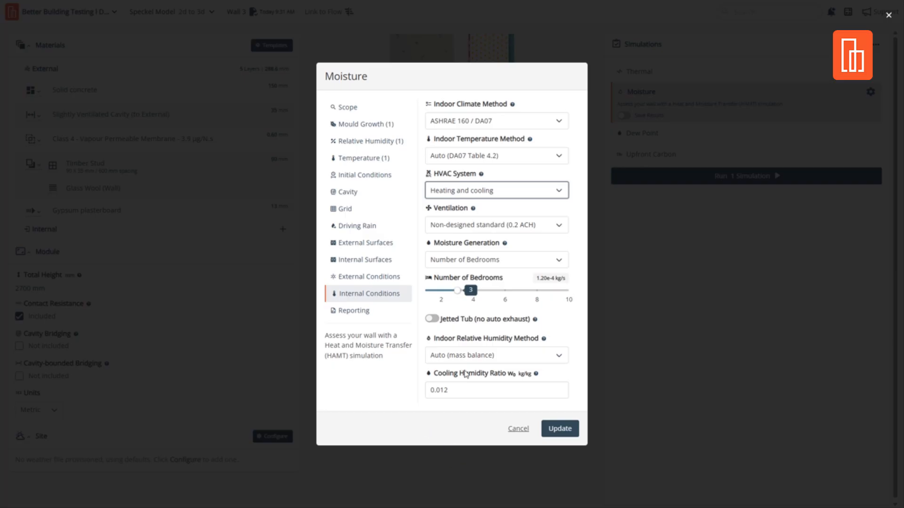
Step: Add all remaining cell water content, annual water content, cavity heat flux and cavity moisture flux reports, and save the moisture settings
left_click(353, 311)
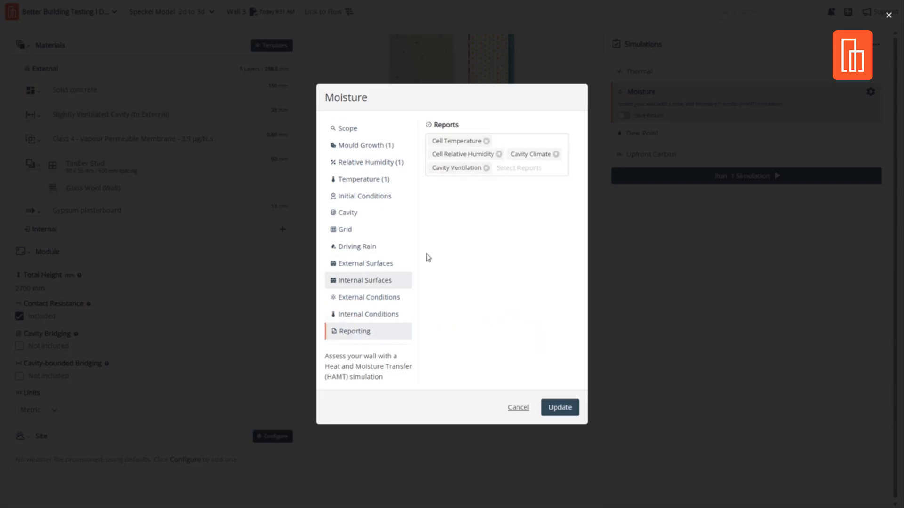
left_click(518, 168)
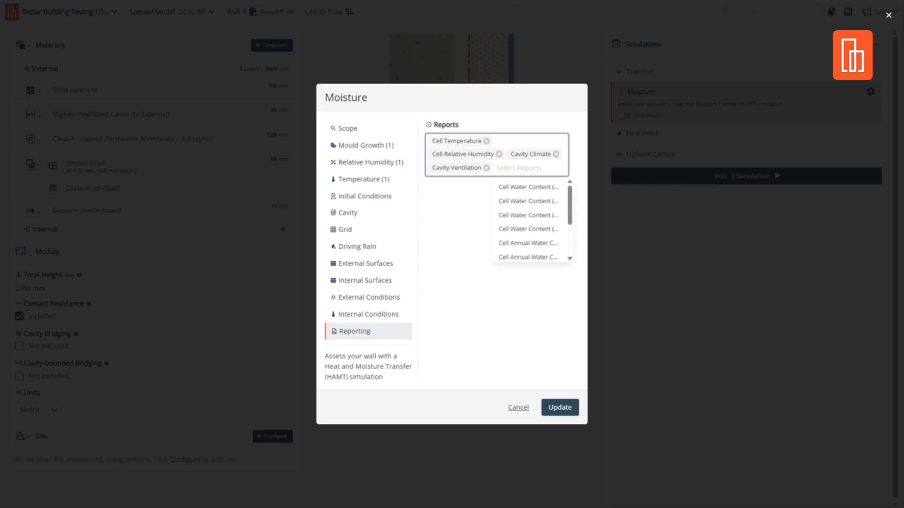
left_click(522, 183)
left_click(524, 189)
left_click(524, 188)
left_click(524, 188)
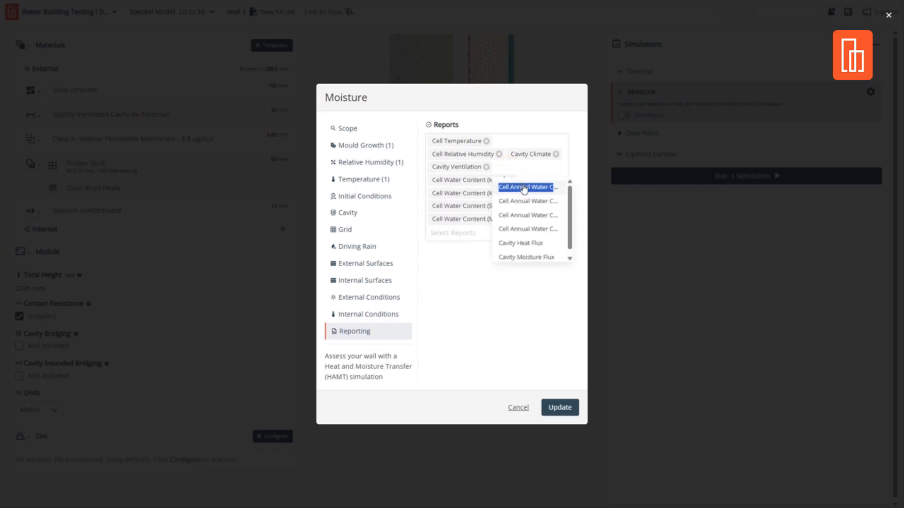
left_click(523, 188)
left_click(524, 188)
left_click(524, 189)
left_click(524, 188)
left_click(524, 189)
left_click(524, 188)
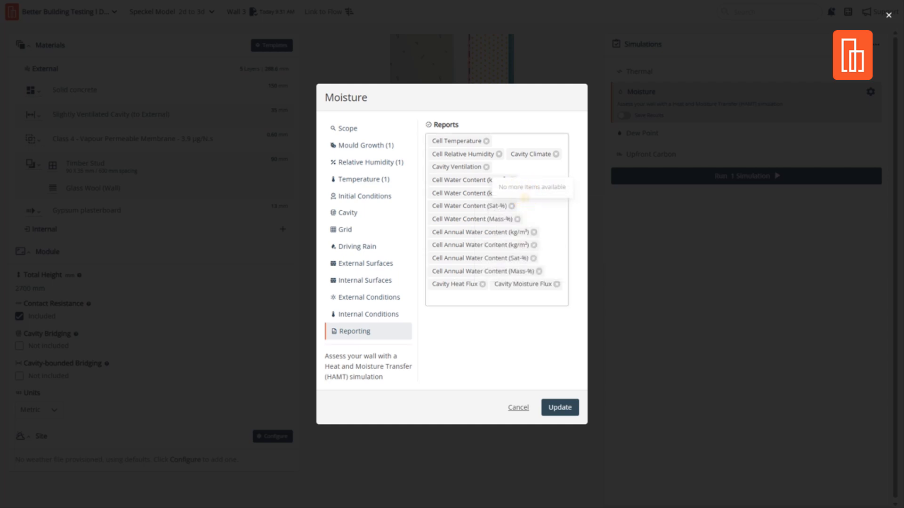
left_click(497, 344)
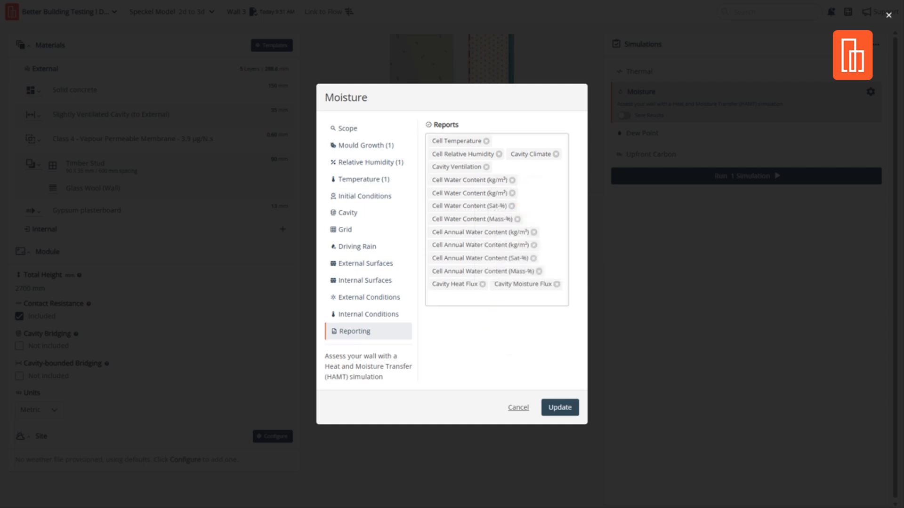
left_click(559, 409)
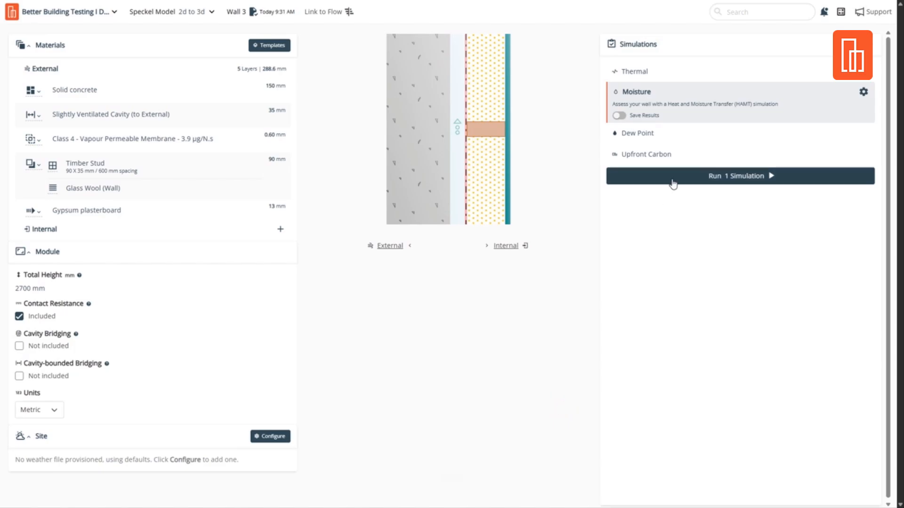
Step: Check the import and export options of the moisture settings and run the moisture simulation
left_click(863, 92)
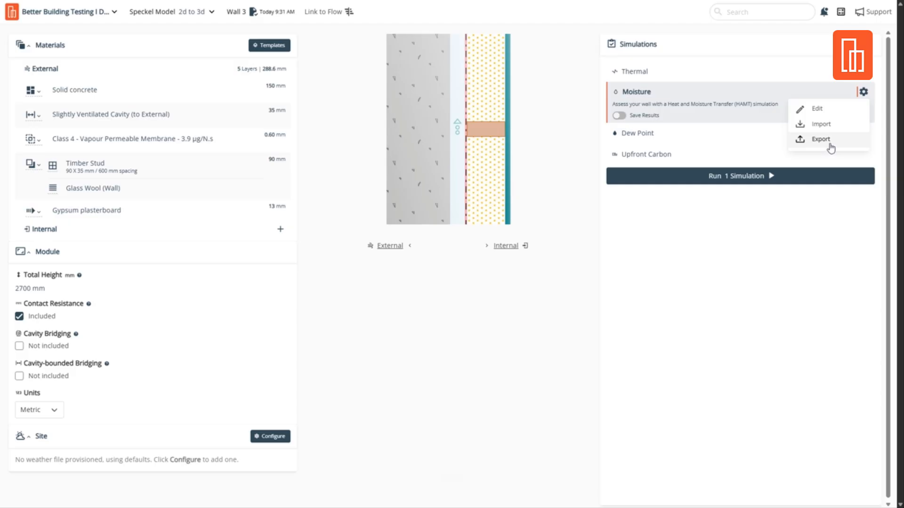
left_click(676, 216)
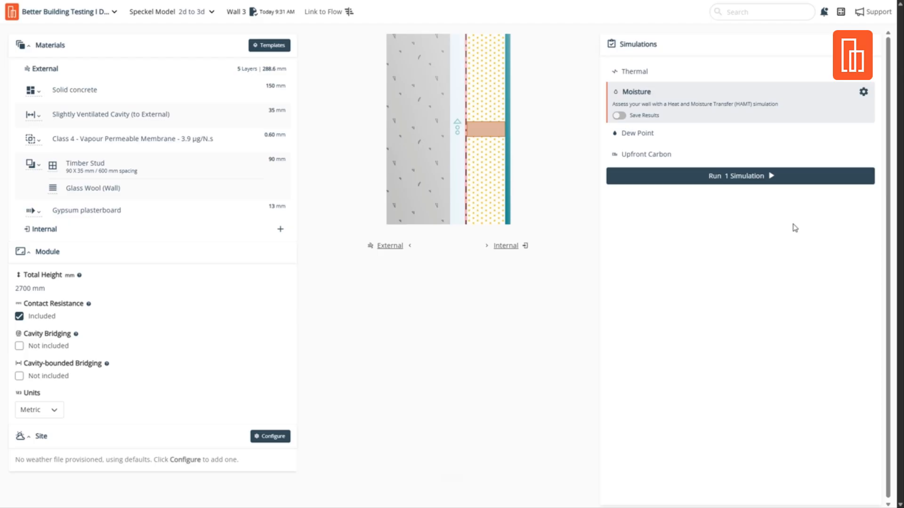
left_click(724, 183)
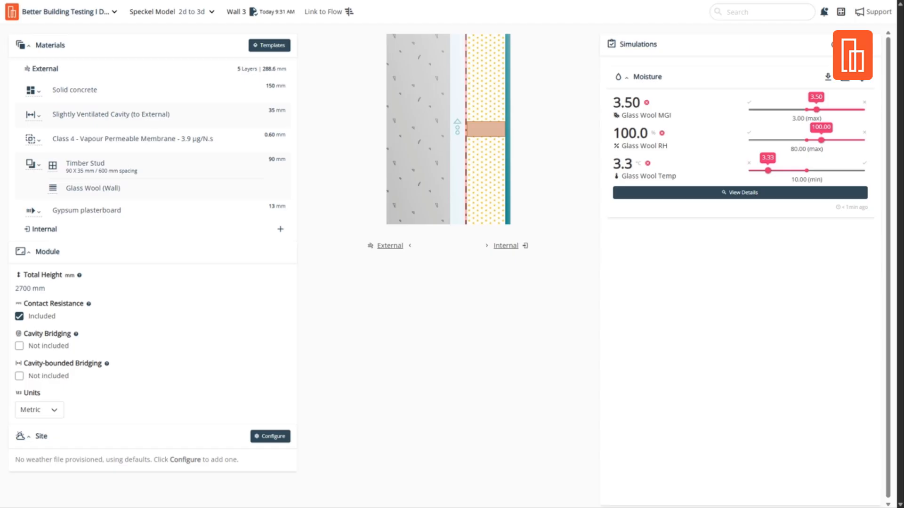
Step: Review the Glass Wool MGI, RH and temperature results and open the detailed moisture results
left_click(663, 296)
double_click(637, 101)
left_click(674, 270)
left_click_drag(624, 151, 671, 148)
left_click(678, 221)
left_click(671, 195)
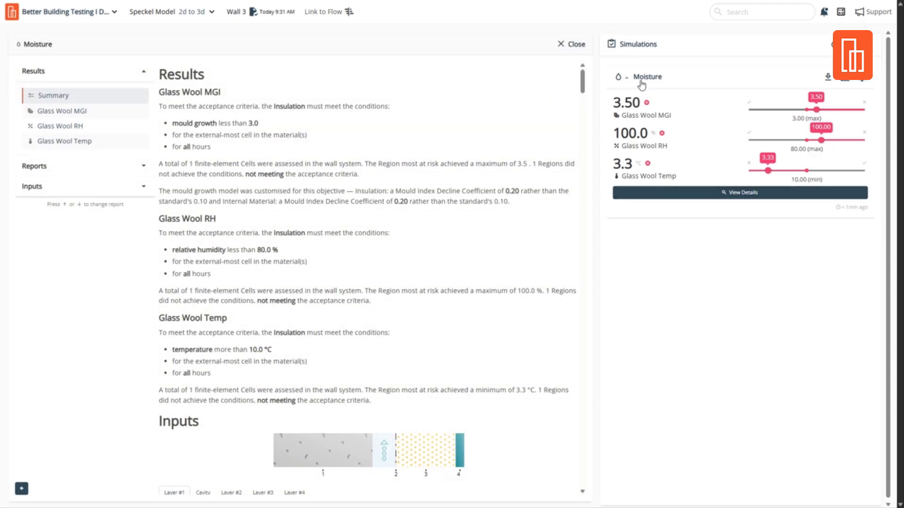
Step: Read through the results summary, from the acceptance criteria to the input properties of the solid concrete layer
left_click(582, 80)
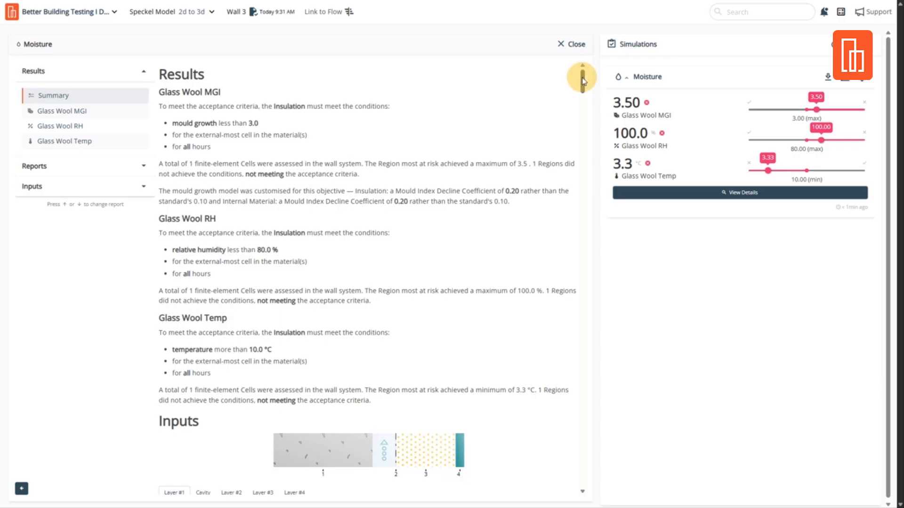
left_click_drag(584, 81, 582, 75)
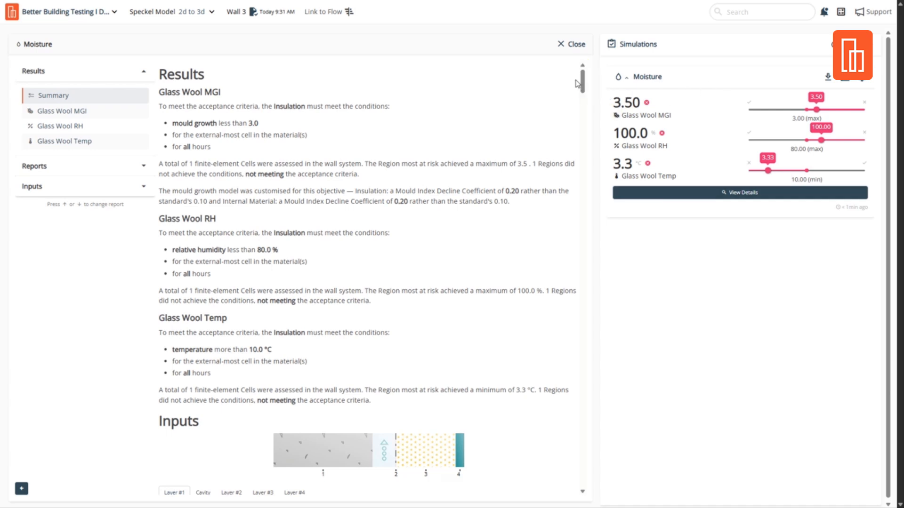
left_click_drag(582, 77, 561, 35)
scroll(469, 220, "down", 6)
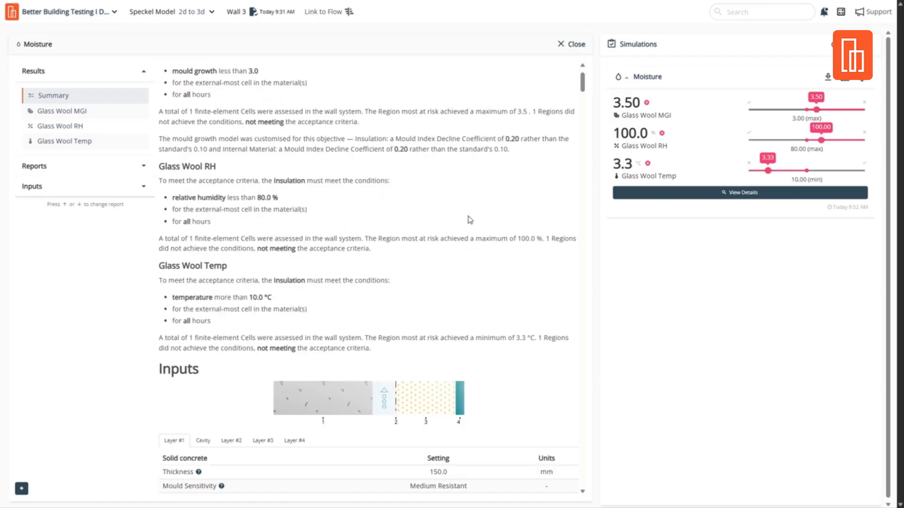
scroll(470, 220, "down", 9)
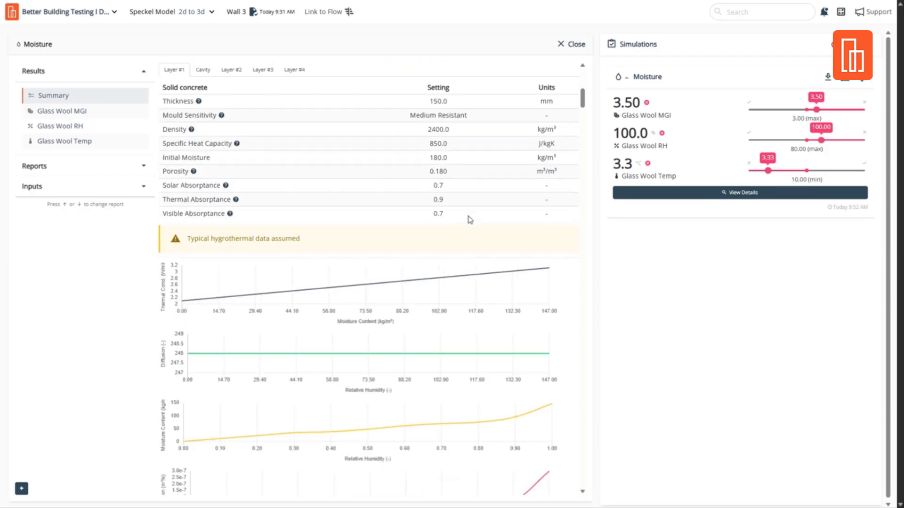
scroll(469, 220, "up", 15)
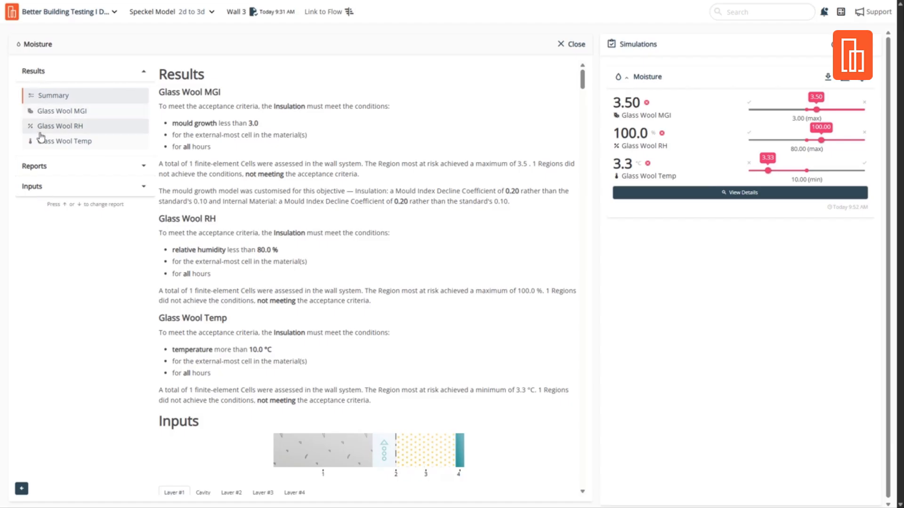
Step: Examine the assembly inputs of the cavity and each wall layer through to the gypsum plasterboard
left_click(65, 190)
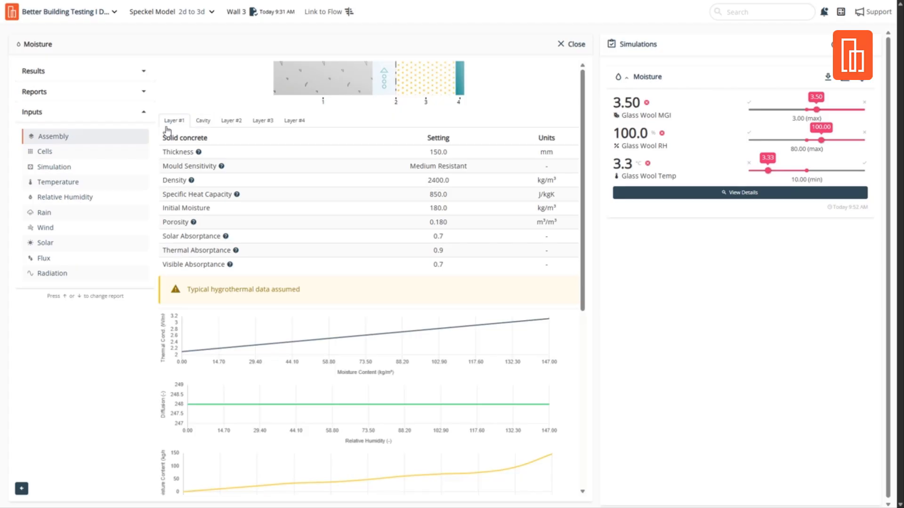
left_click(196, 123)
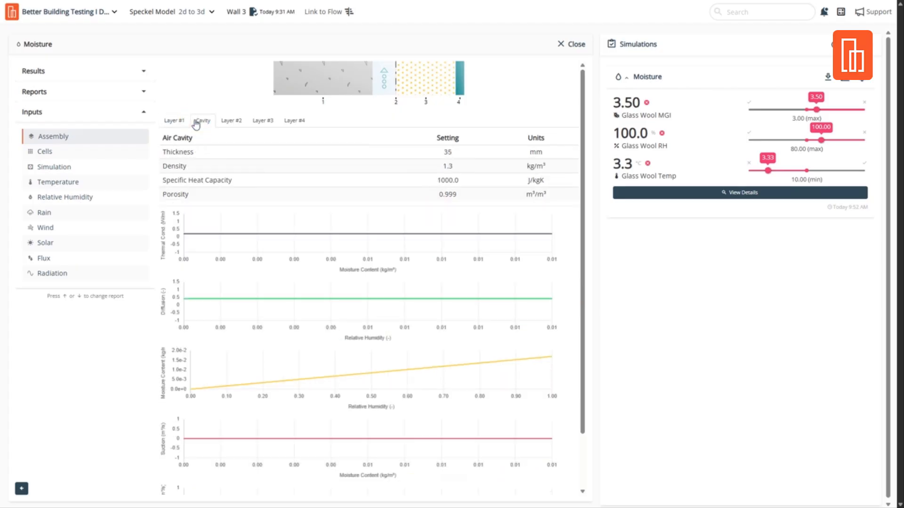
left_click(223, 121)
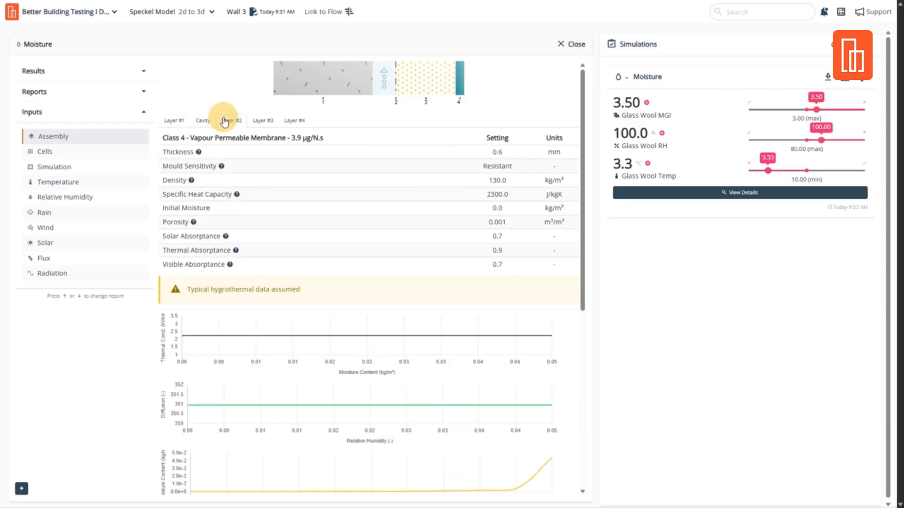
left_click(260, 122)
left_click(298, 121)
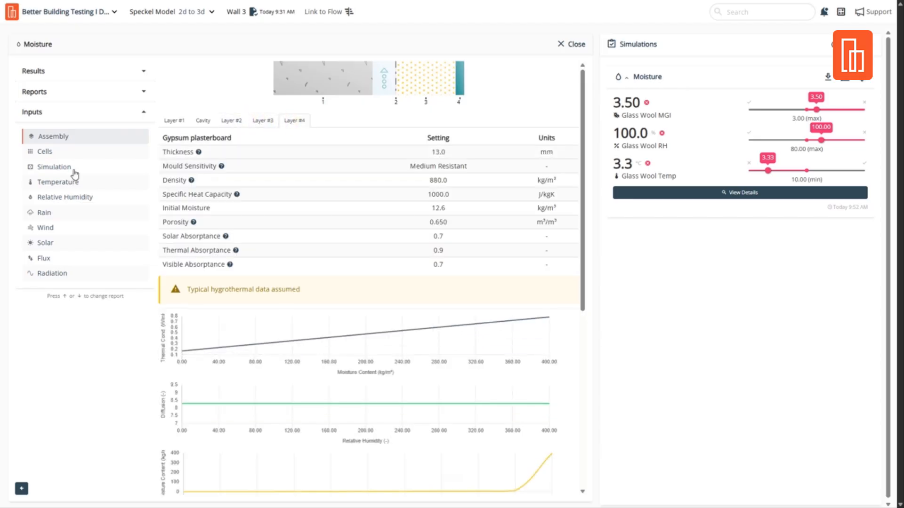
Step: Examine the cell mesh of the construction and its individual layers, and read through the simulation input settings
left_click(41, 153)
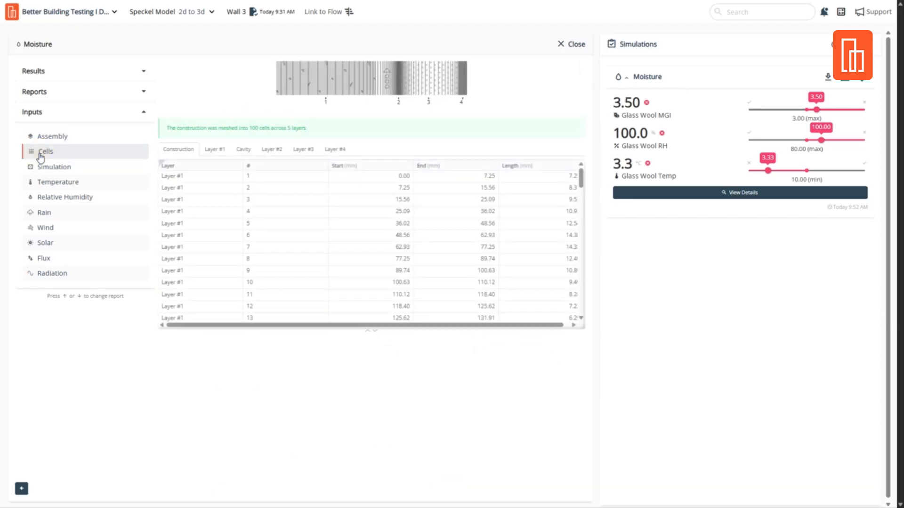
left_click(214, 150)
left_click(246, 149)
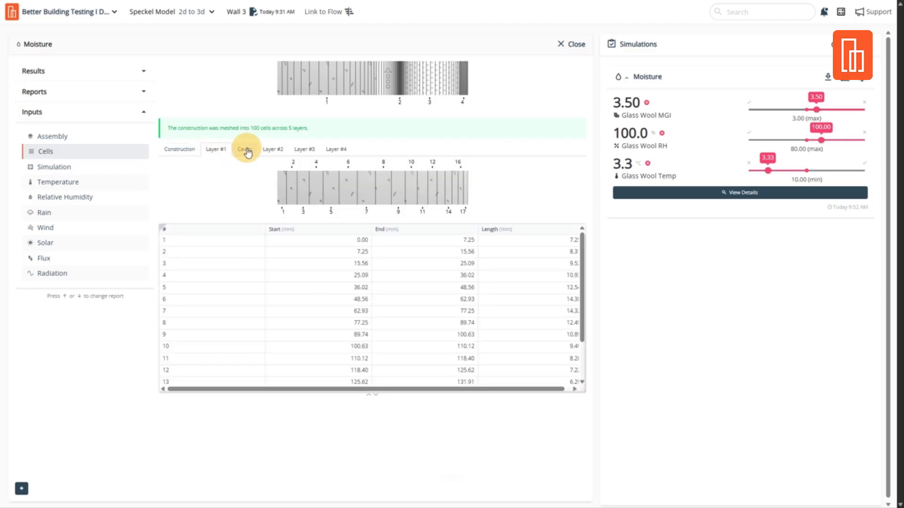
left_click(272, 150)
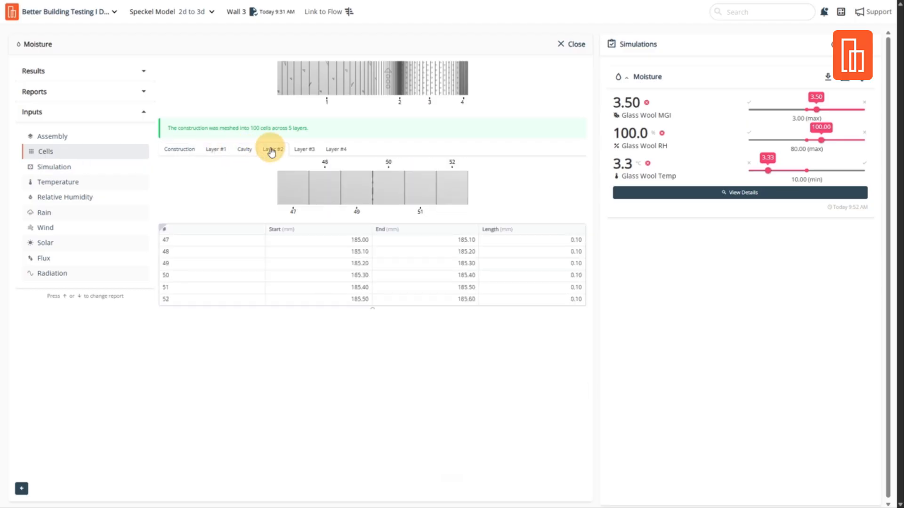
left_click(303, 150)
left_click(178, 149)
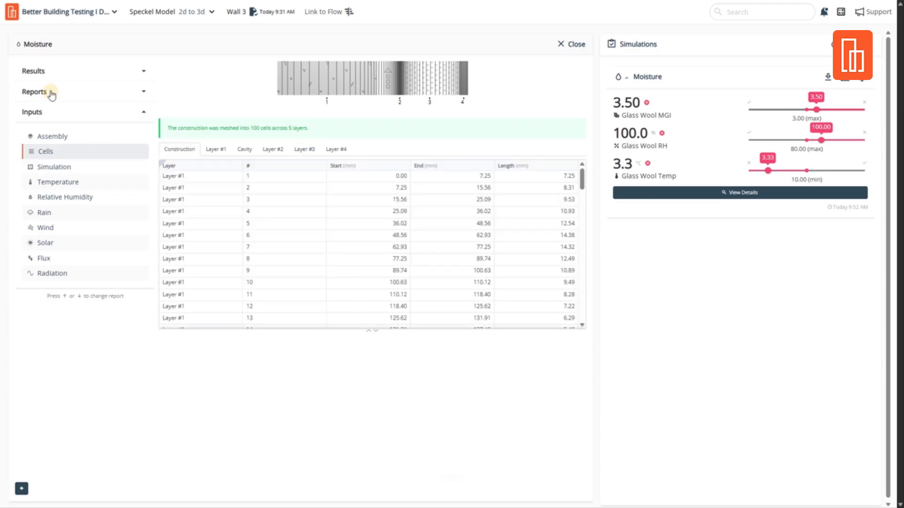
left_click(53, 168)
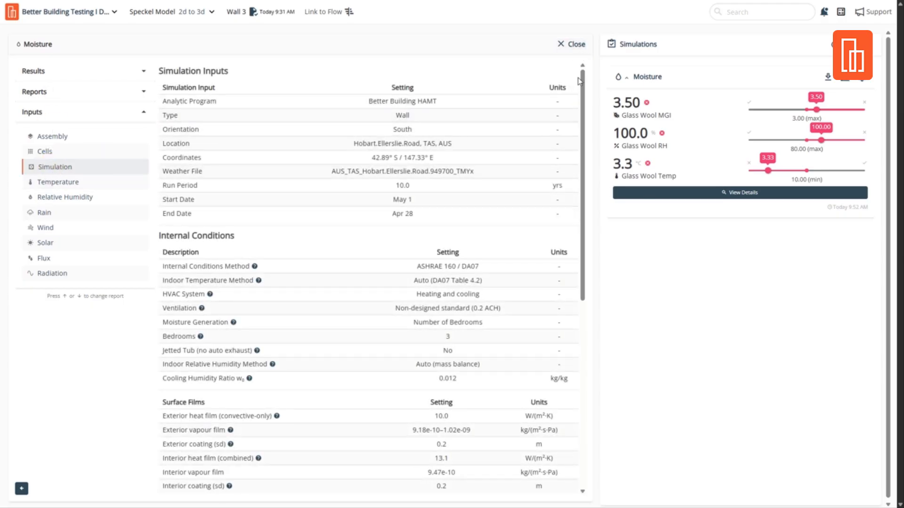
mouse_move(581, 77)
left_mouse_down()
mouse_move(590, 344)
mouse_move(584, 64)
left_mouse_up()
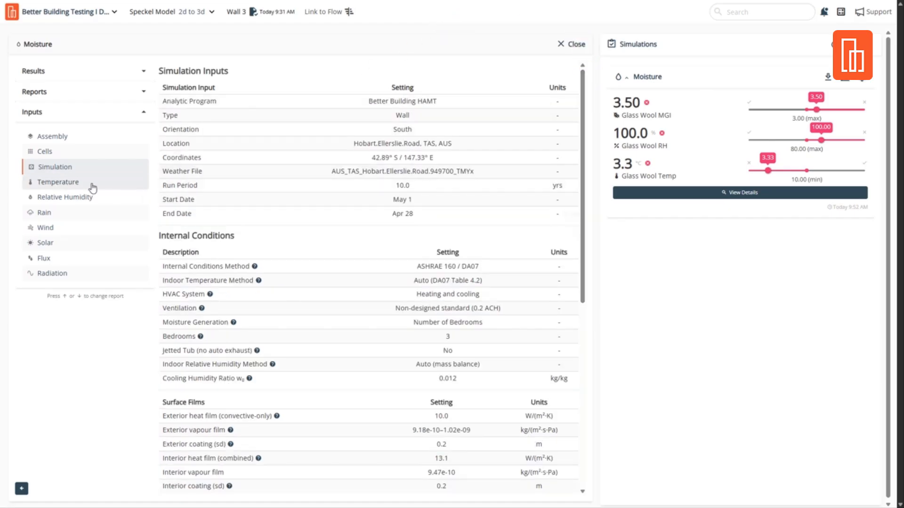
Step: Examine the external, internal, dew point and surface temperature inputs, and the external and internal relative humidity inputs
left_click(61, 183)
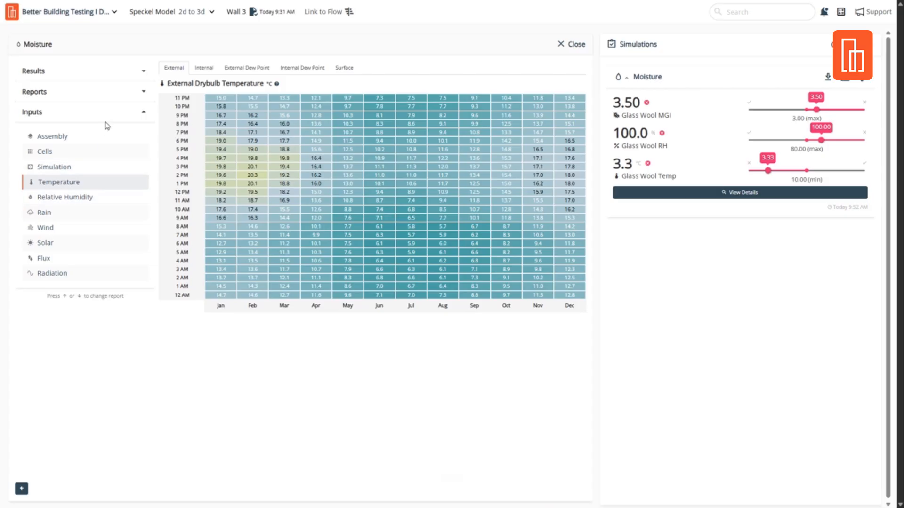
left_click(201, 68)
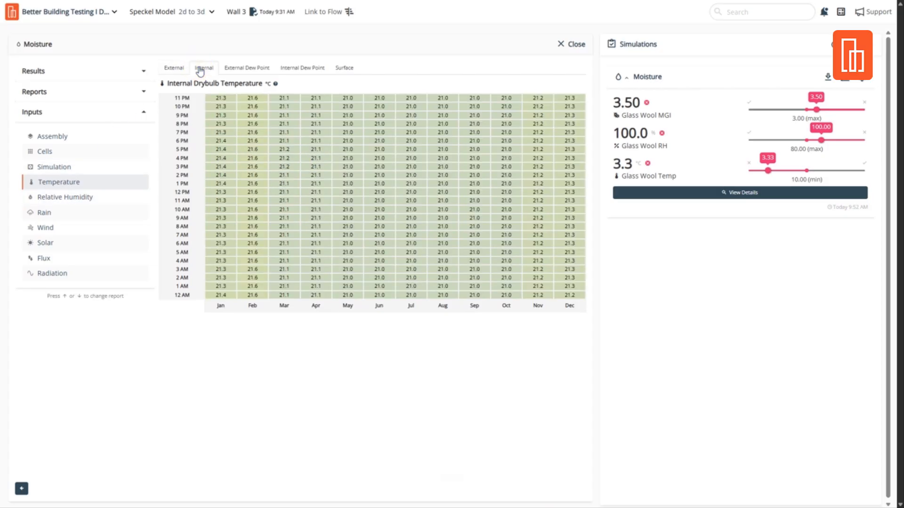
left_click(245, 68)
left_click(306, 68)
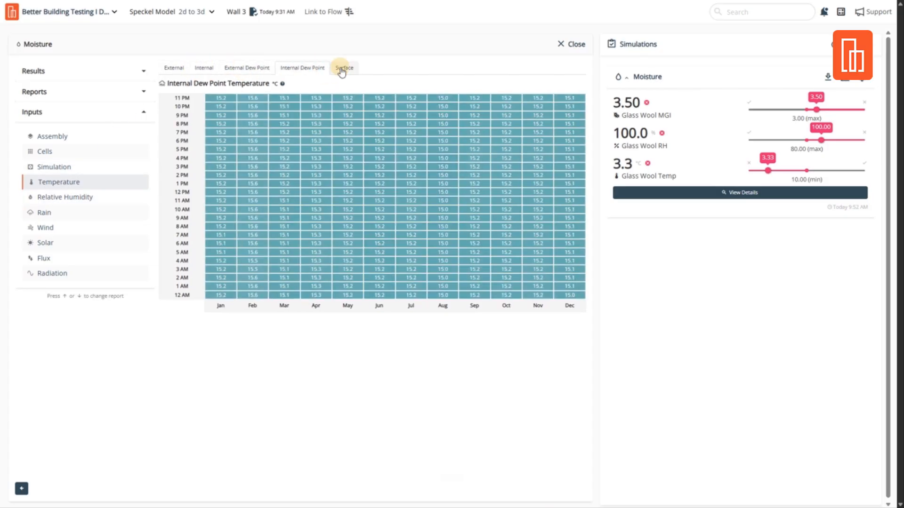
left_click(343, 70)
left_click(47, 199)
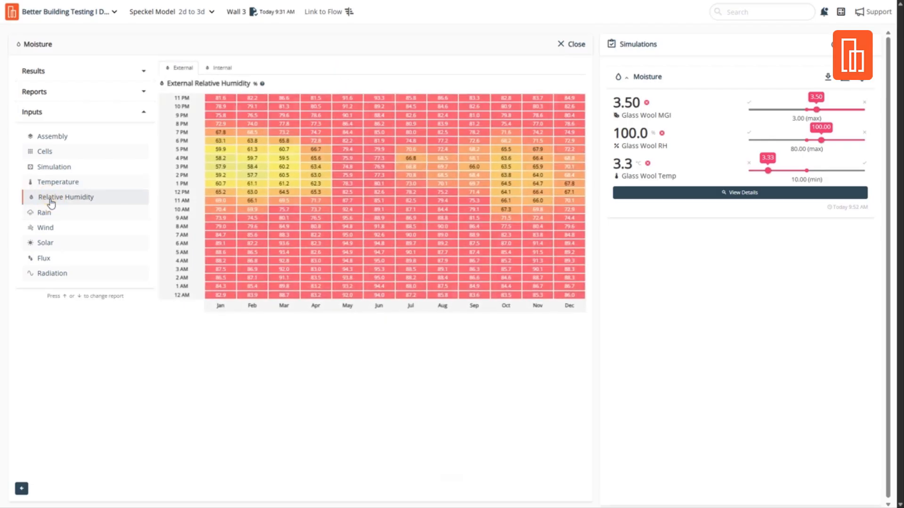
left_click(224, 69)
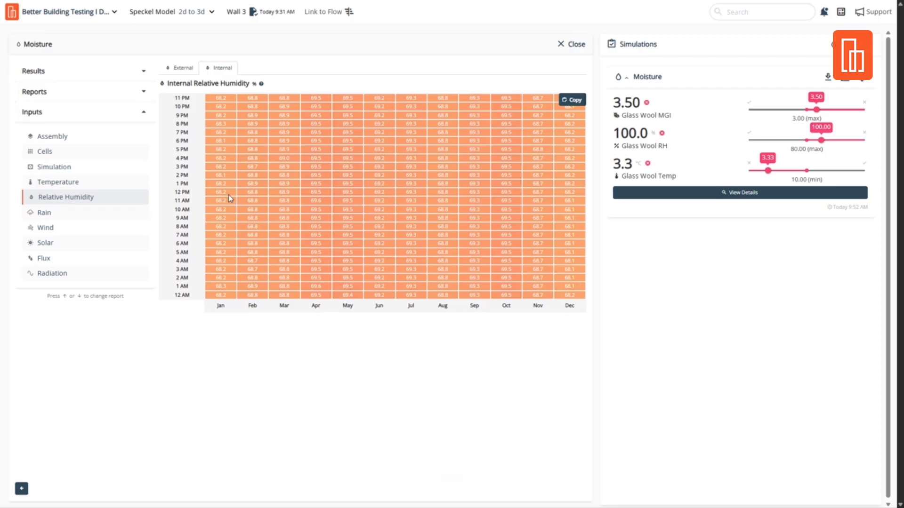
Step: Examine the rain intensity and rain flux inputs, and the wind direction, wind speed and effective wind speed inputs
left_click(45, 215)
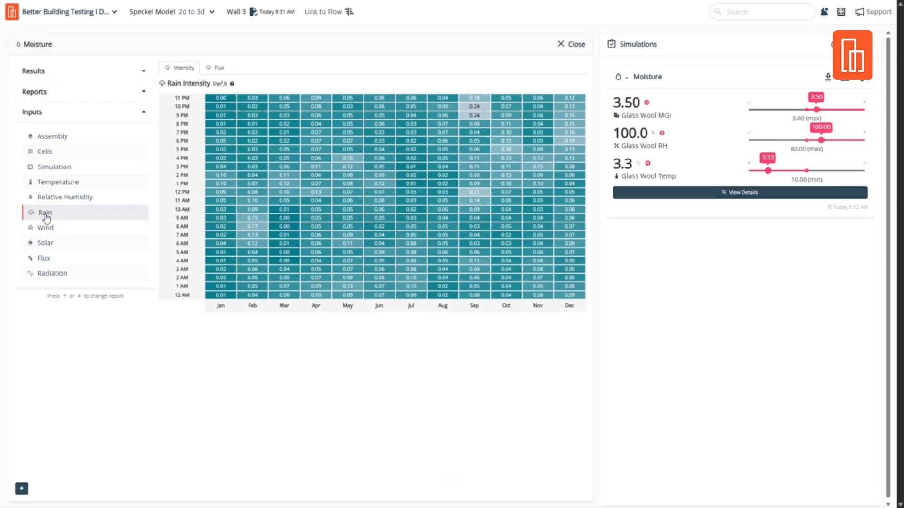
left_click(217, 68)
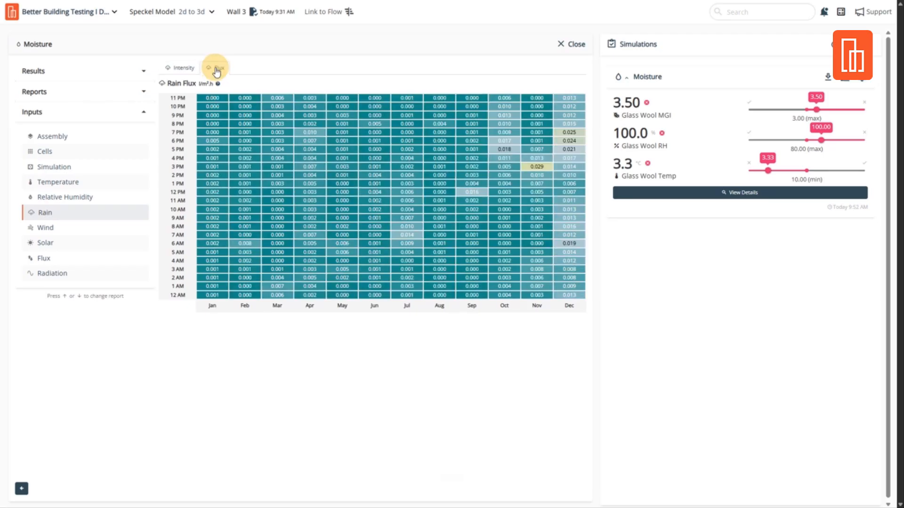
left_click(54, 231)
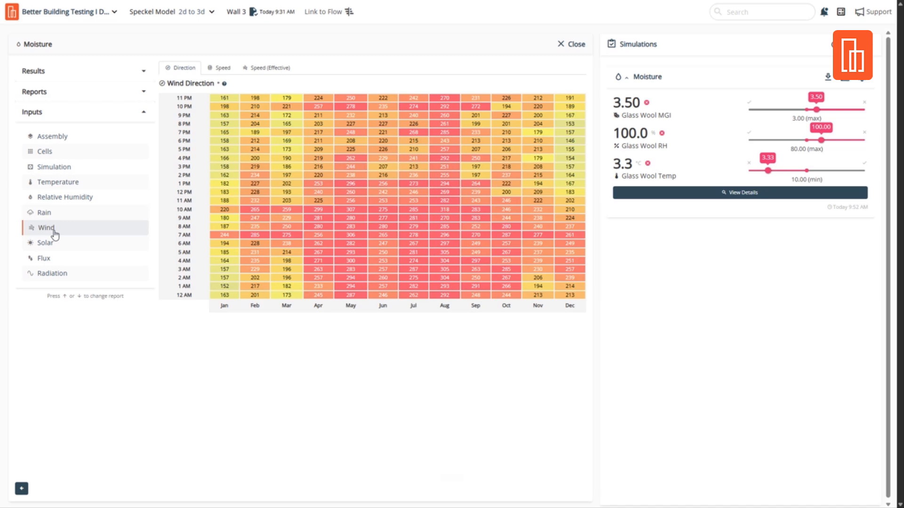
left_click(223, 68)
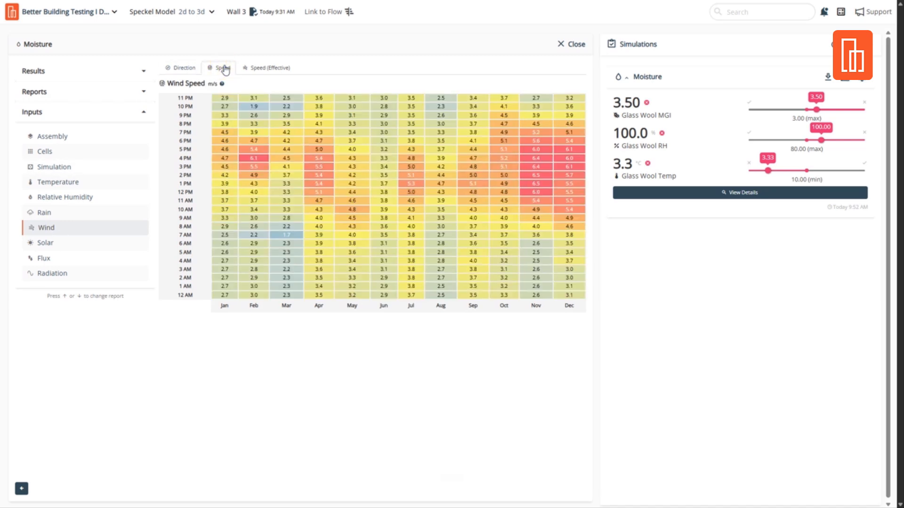
left_click(257, 71)
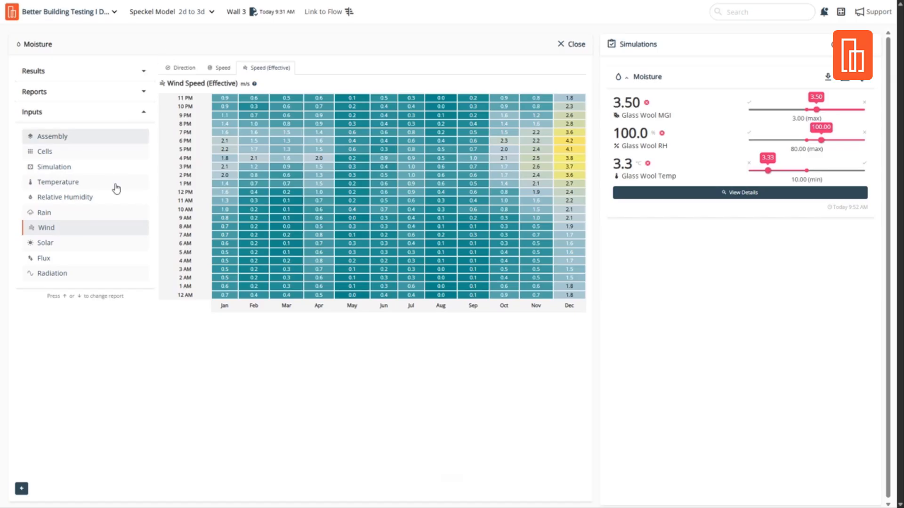
Step: Examine the direct, diffuse and reflected solar radiation inputs and the solar irradiance input
left_click(47, 248)
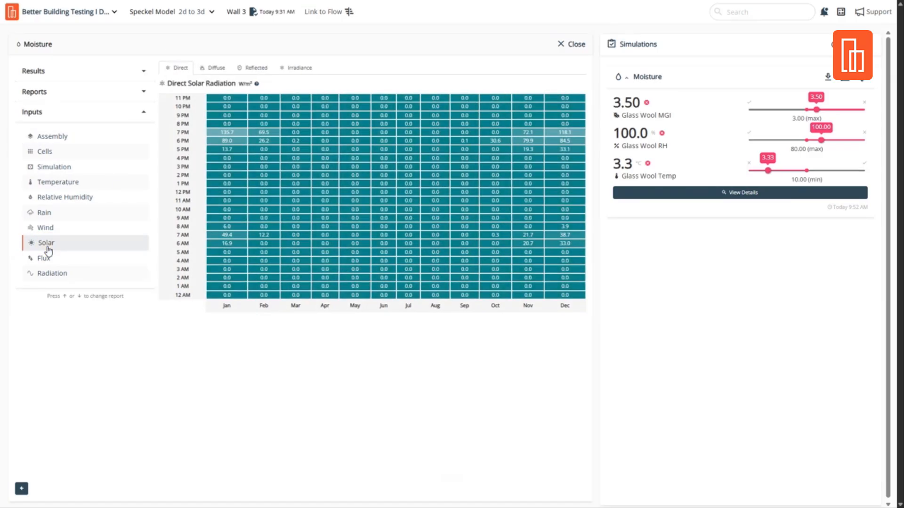
left_click(216, 68)
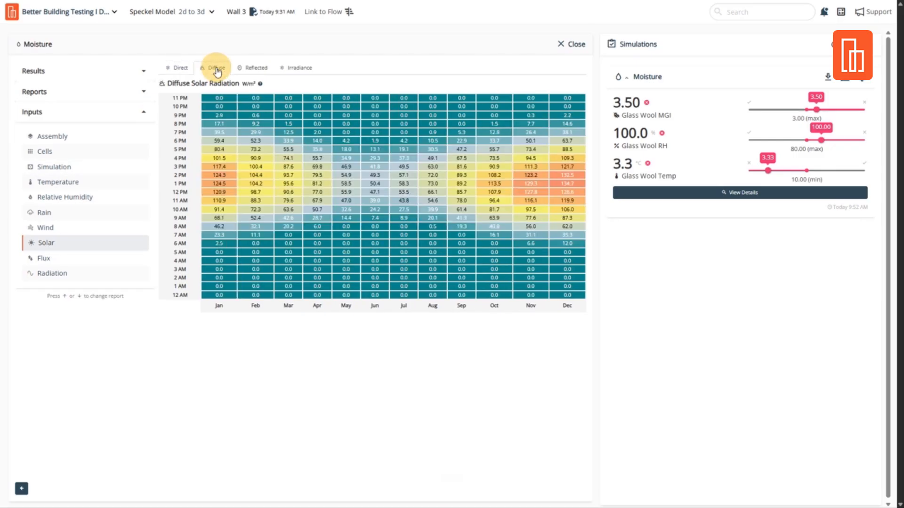
left_click(165, 70)
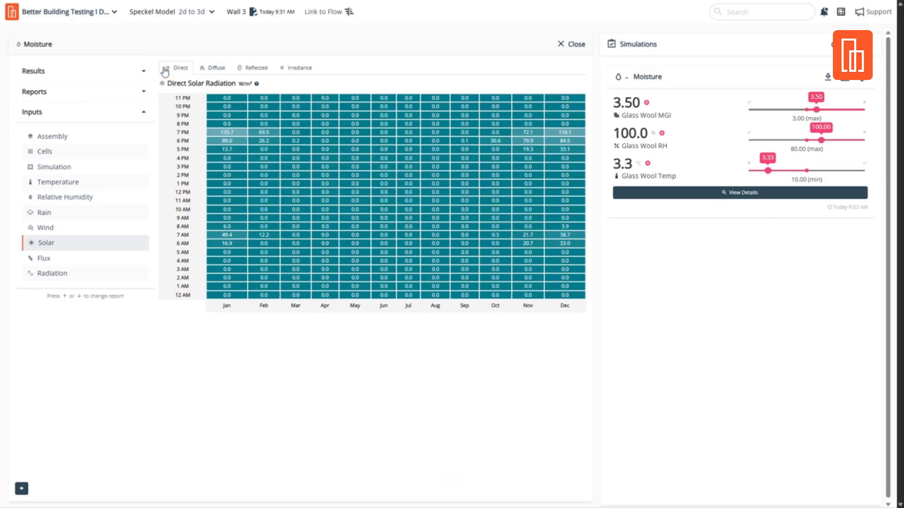
left_click(203, 68)
left_click(250, 68)
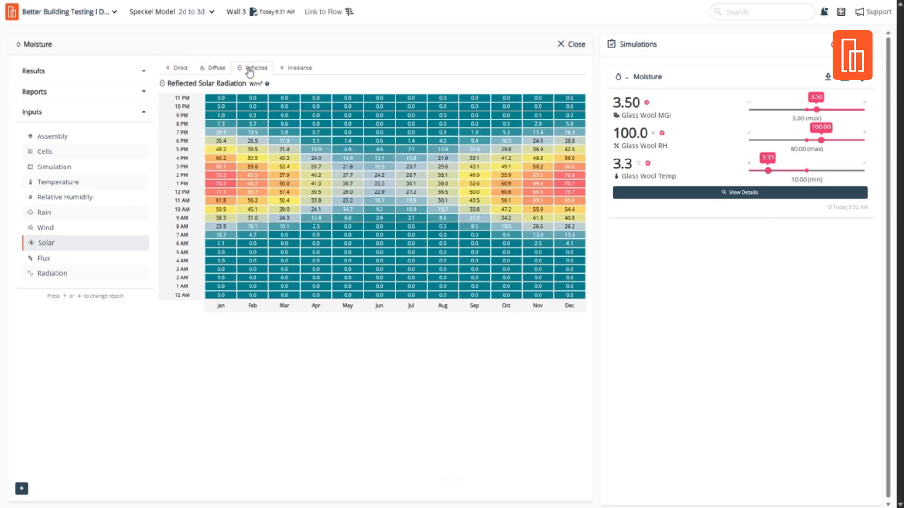
left_click(301, 70)
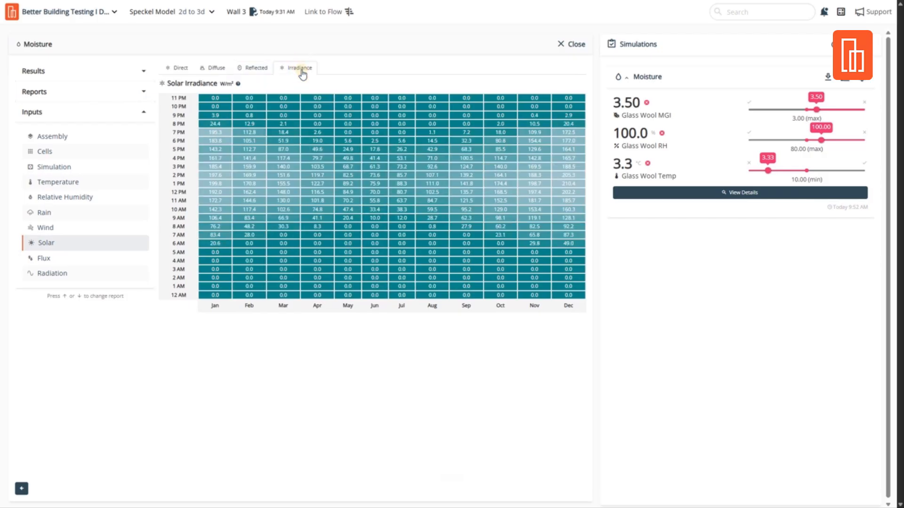
Step: Examine the heat, net long-wave, convective and absorbed solar flux inputs
left_click(64, 262)
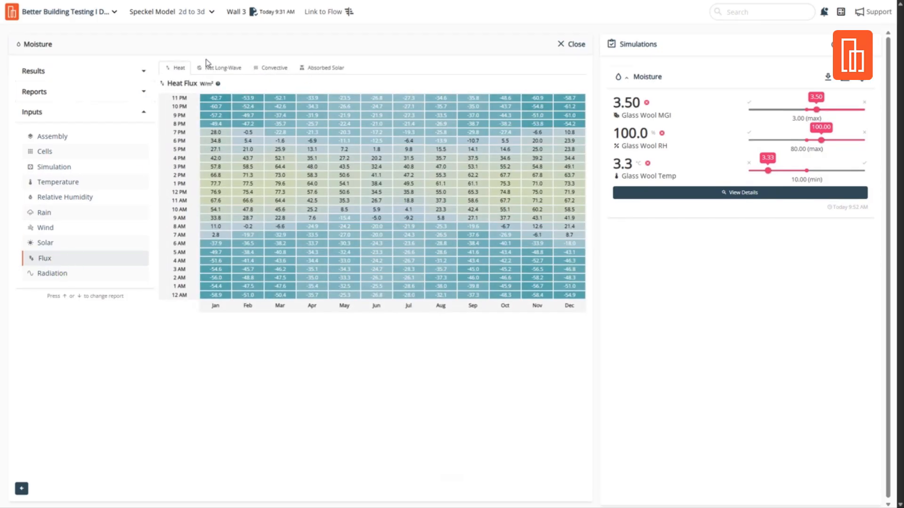
left_click(232, 72)
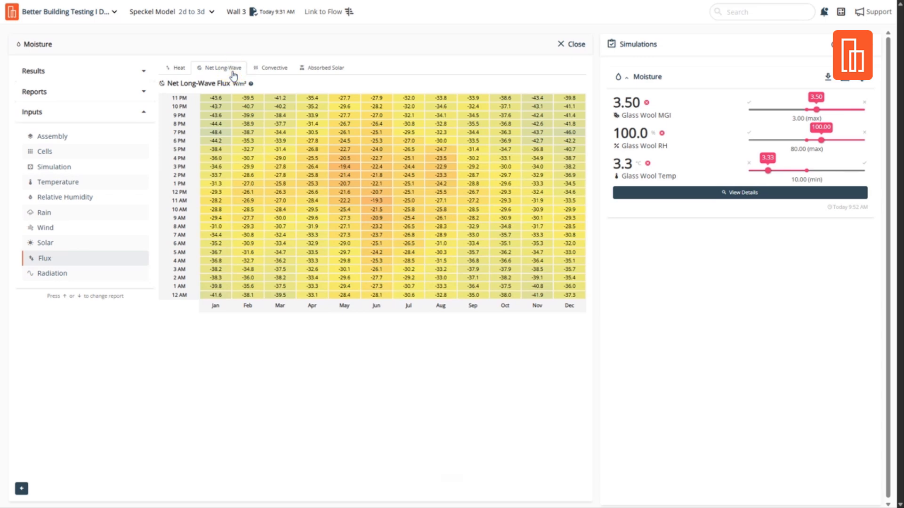
left_click(278, 71)
left_click(328, 71)
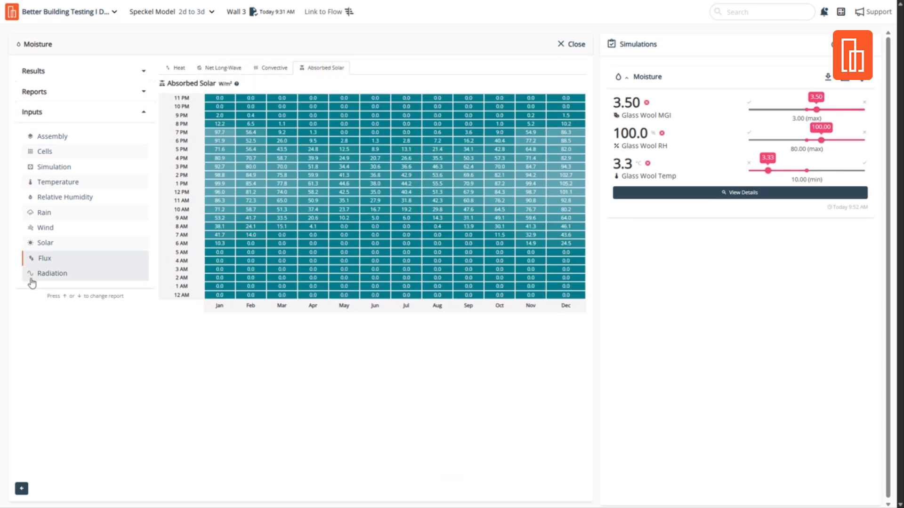
Step: Examine the radiation inputs: total, atmospheric, ground and reflected atmospheric counterradiation, and the long-wave emission of the component
left_click(50, 277)
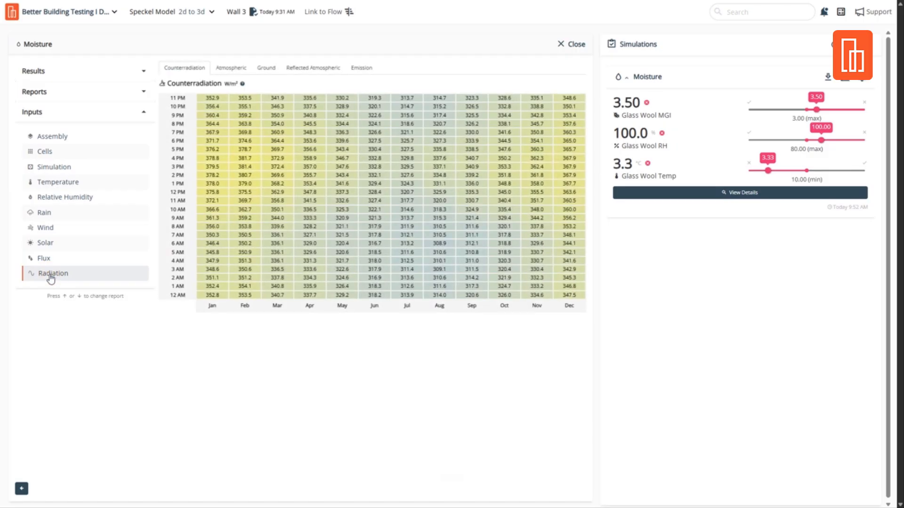
left_click(228, 72)
left_click(266, 70)
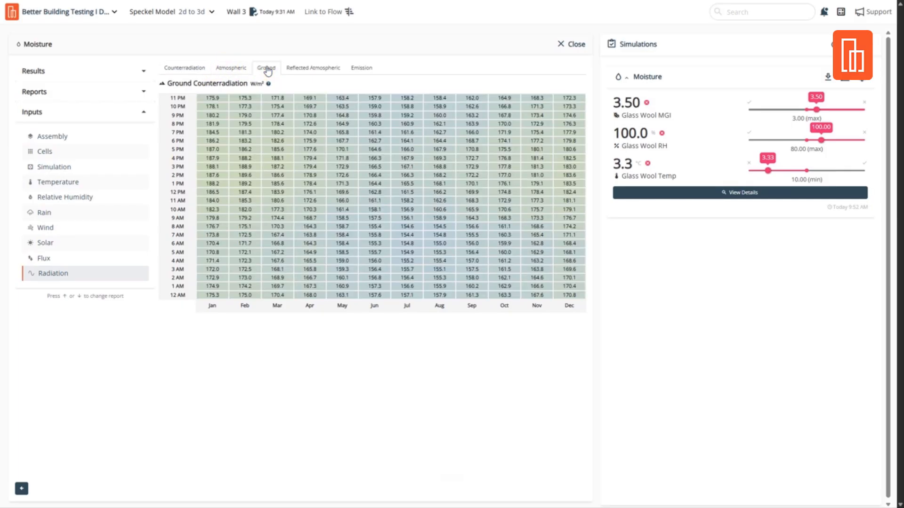
left_click(314, 71)
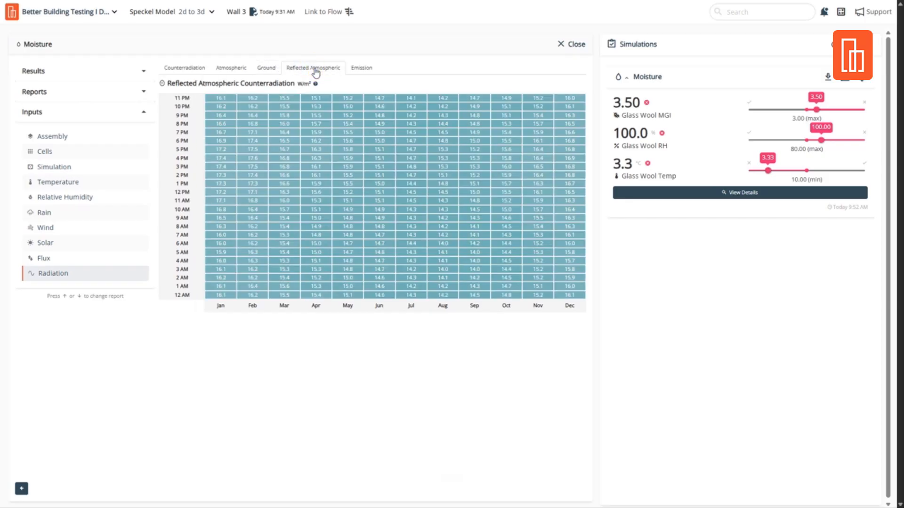
left_click(361, 69)
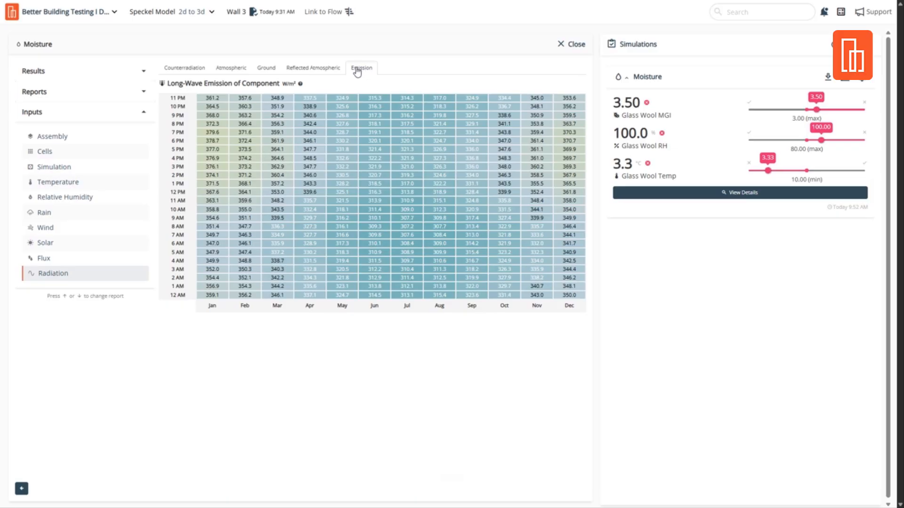
left_click(190, 71)
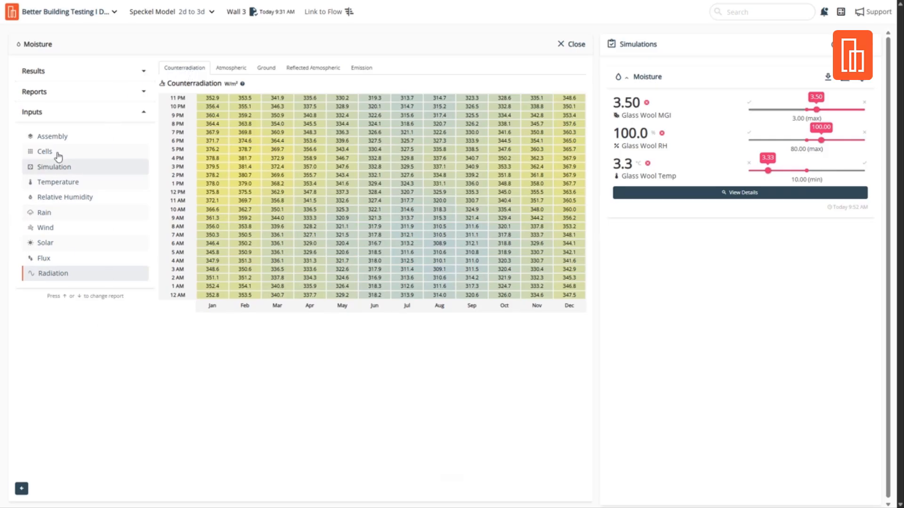
Step: Revisit the assembly inputs and read the Glass Wool MGI section of the results summary
left_click(45, 141)
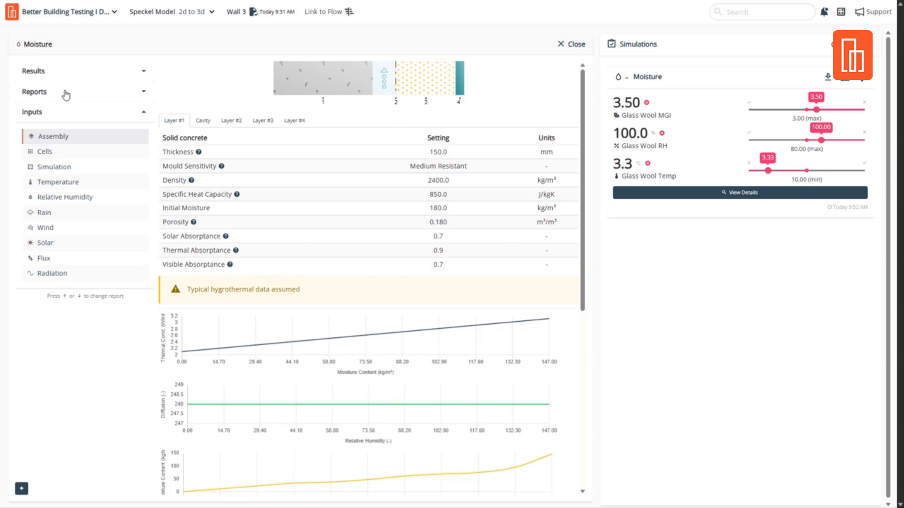
left_click(66, 73)
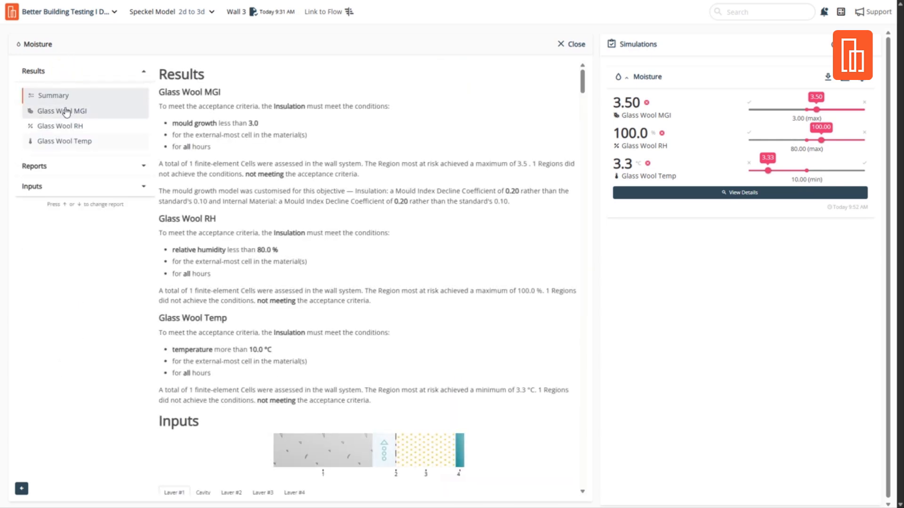
left_click_drag(158, 92, 549, 210)
left_click(379, 228)
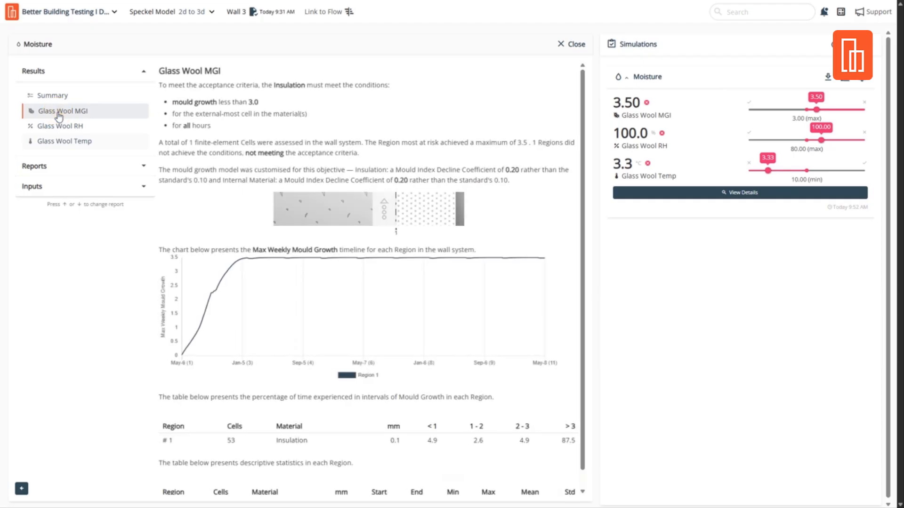
Step: Review the Glass Wool MGI acceptance criteria: material, mould growth limit, assessed cell and hours, and locate Region 1 in the wall section
left_click_drag(159, 85, 524, 191)
left_click(432, 154)
double_click(301, 85)
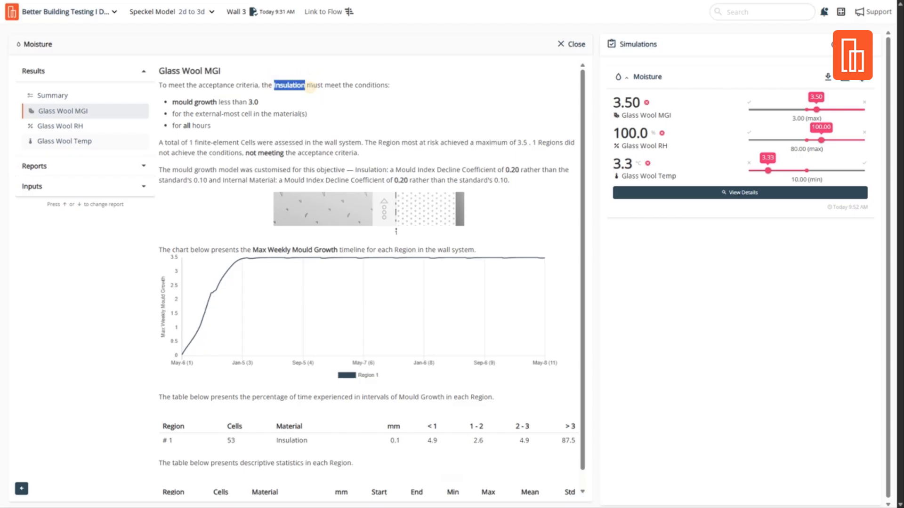
left_click(310, 87)
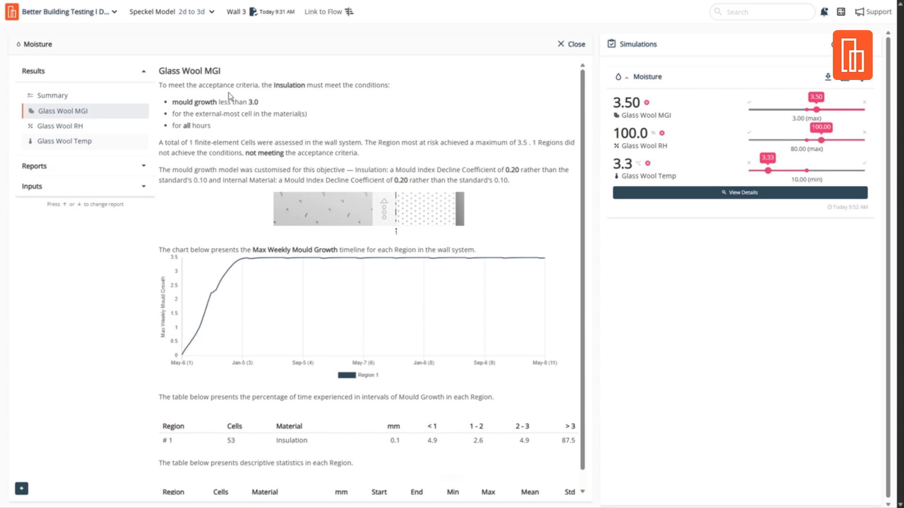
double_click(255, 102)
left_click(208, 149)
left_click_drag(195, 115, 268, 125)
left_click(241, 115)
left_click(396, 232)
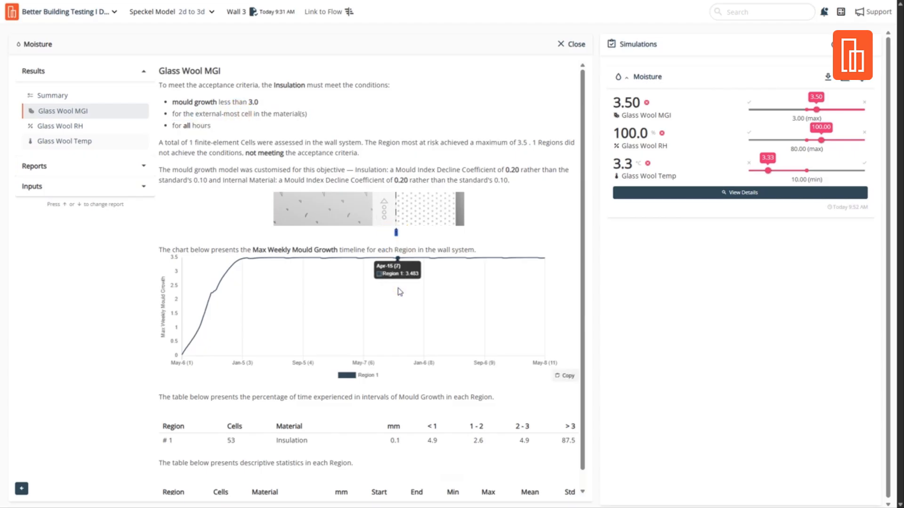
Step: Examine the Glass Wool RH and Glass Wool Temp results, checking their acceptance limits and weekly timelines for Region 1
left_click(87, 126)
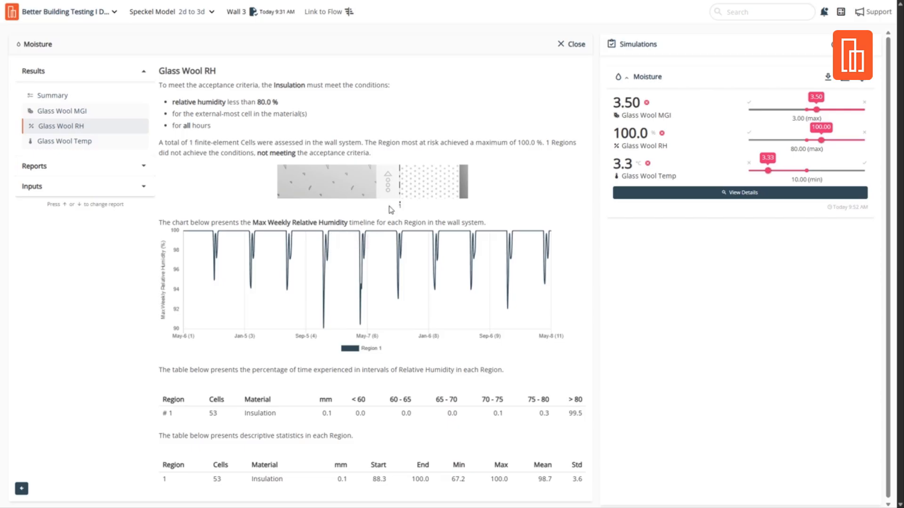
left_click(400, 206)
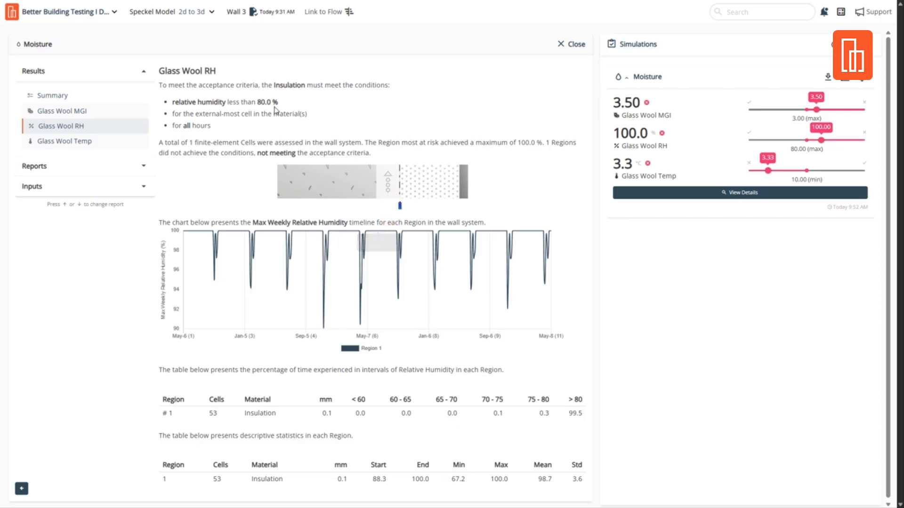
left_click_drag(261, 102, 281, 103)
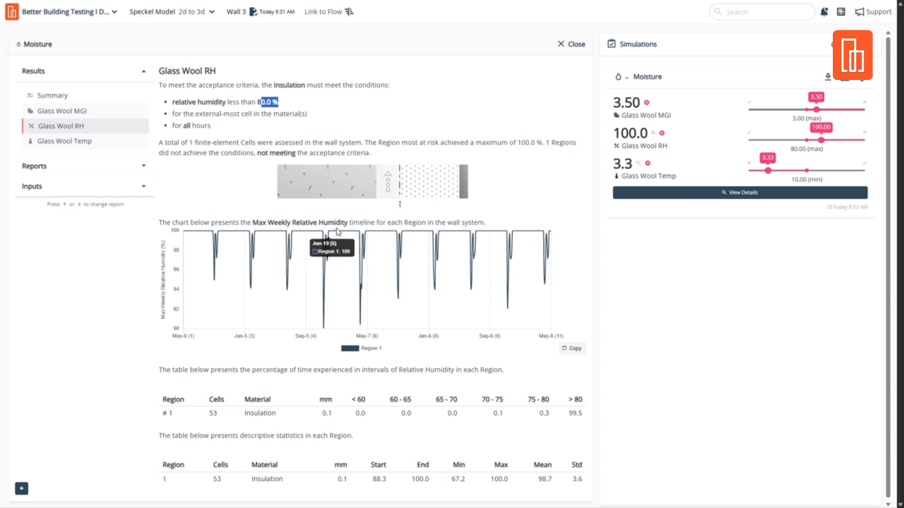
left_click(42, 141)
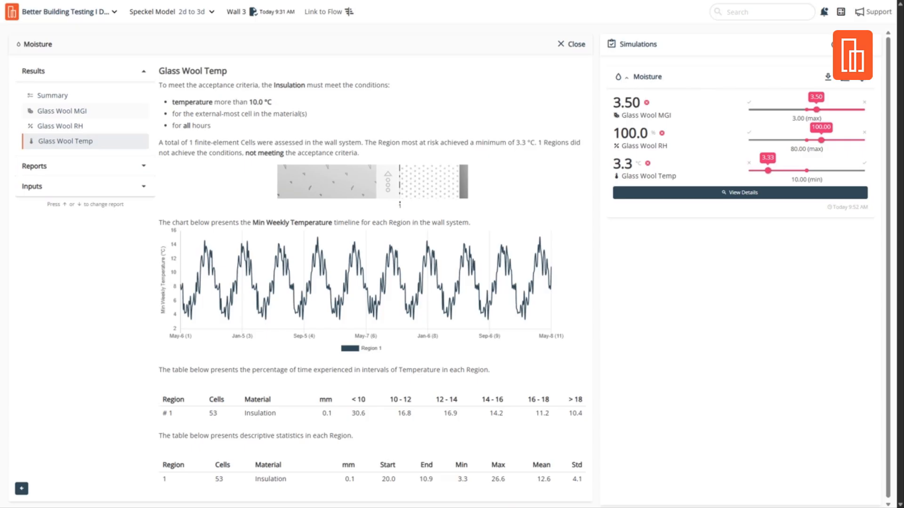
left_click_drag(273, 104, 252, 106)
left_click(193, 125)
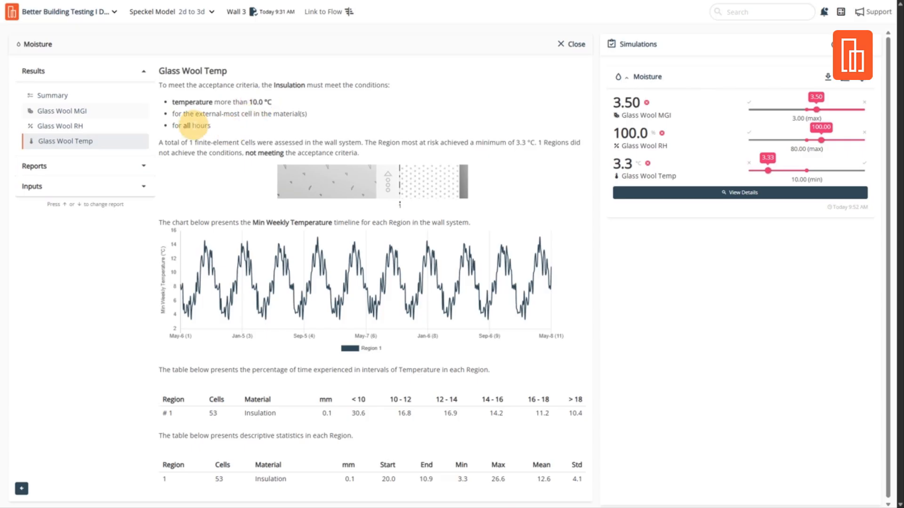
Step: Examine the Glass Wool MGI weekly mould growth timeline and the cell, material and thickness entries in Region 1's mould growth interval table
left_click(75, 111)
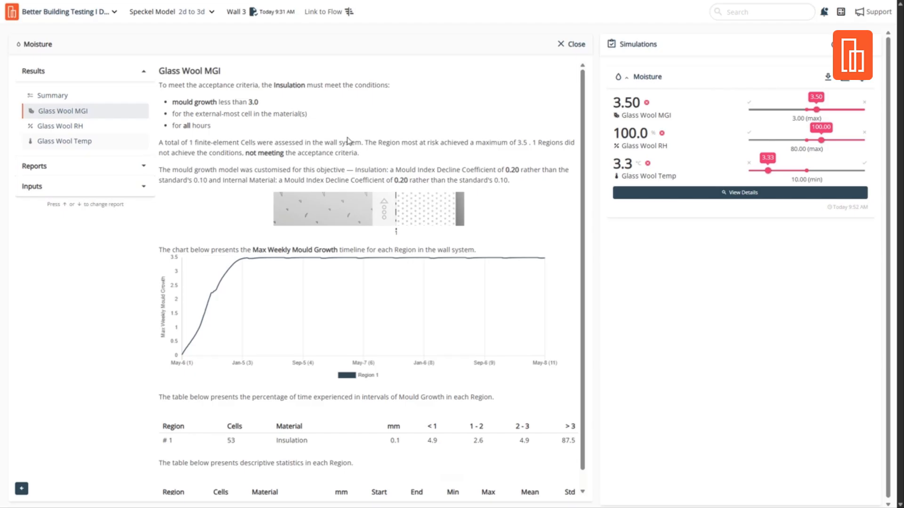
scroll(349, 141, "down", 1)
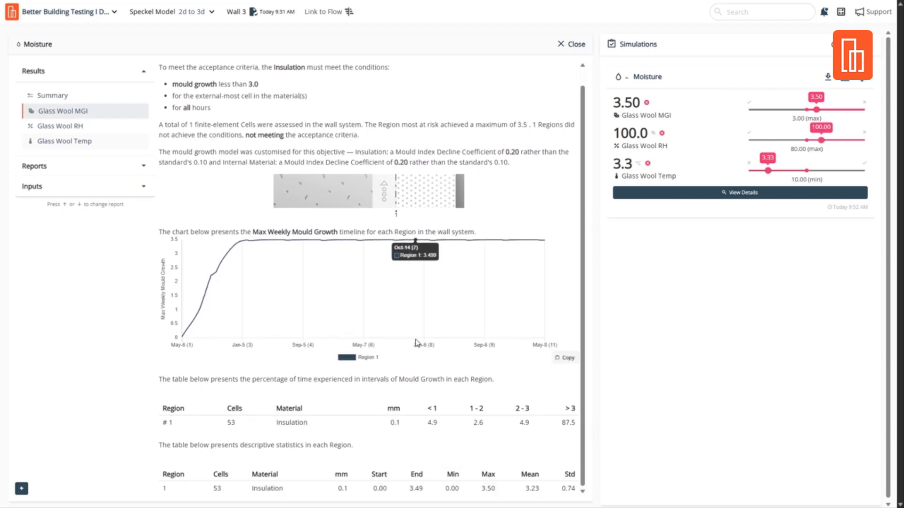
scroll(169, 396, "up", 1)
scroll(170, 395, "down", 1)
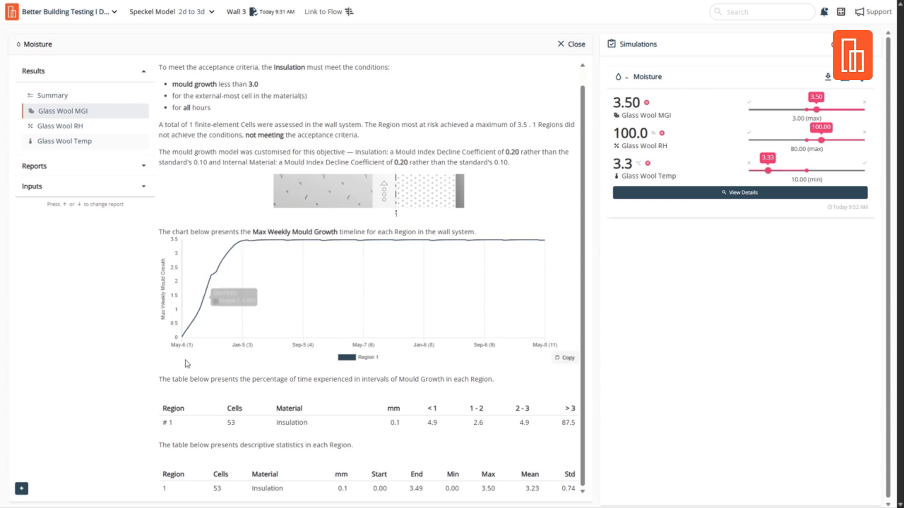
mouse_move(185, 342)
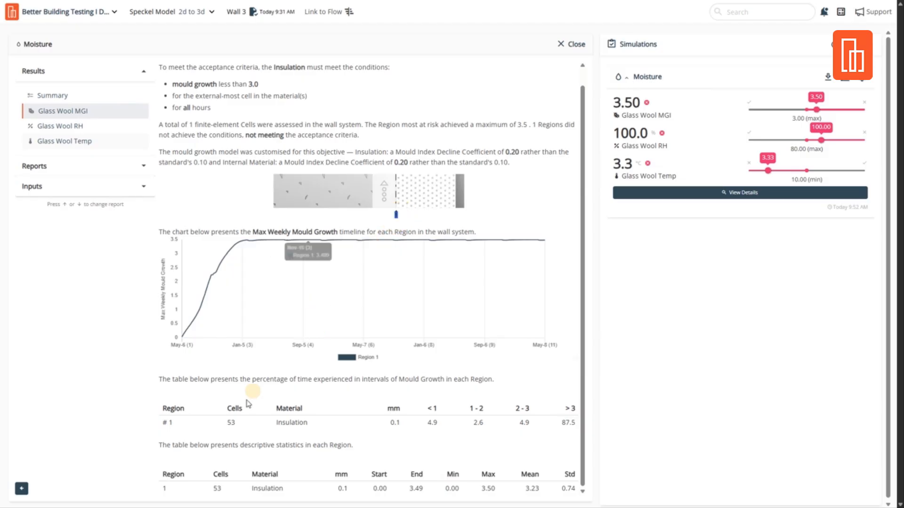
double_click(231, 423)
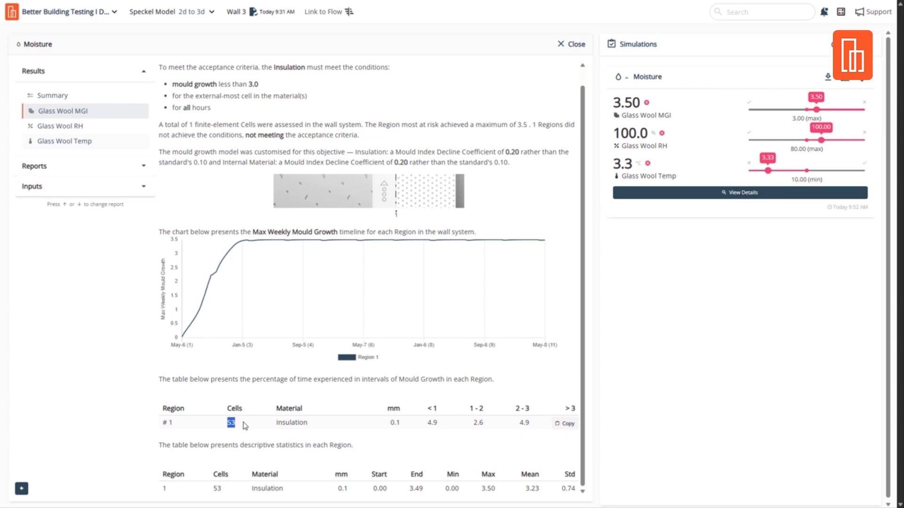
left_click(284, 423)
double_click(395, 422)
left_click(399, 426)
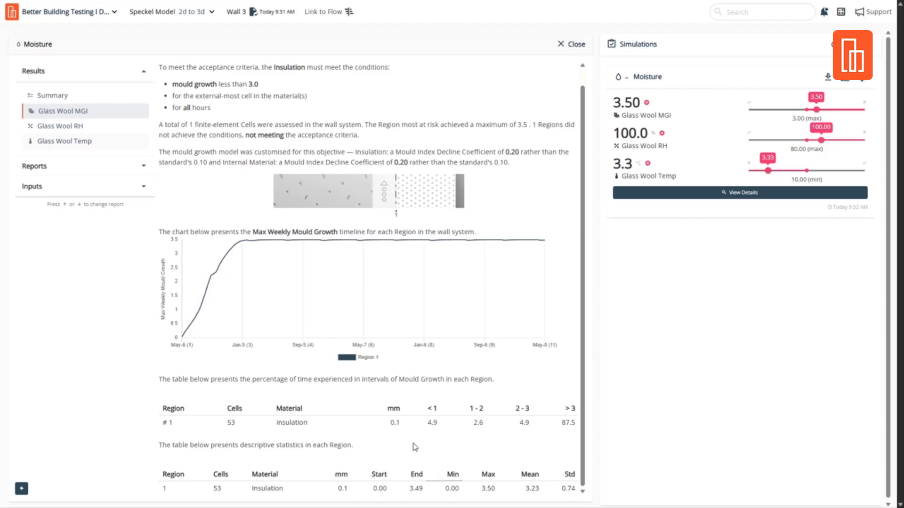
Step: Examine the Glass Wool RH interval table for Region 1 and the time below 10 °C in the Glass Wool Temp table
mouse_move(422, 487)
left_click(85, 127)
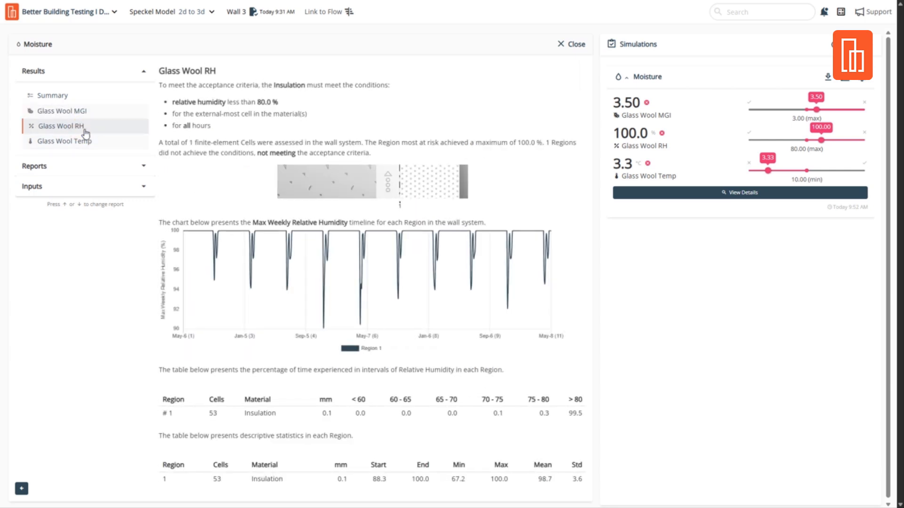
double_click(213, 413)
double_click(327, 414)
left_click(57, 146)
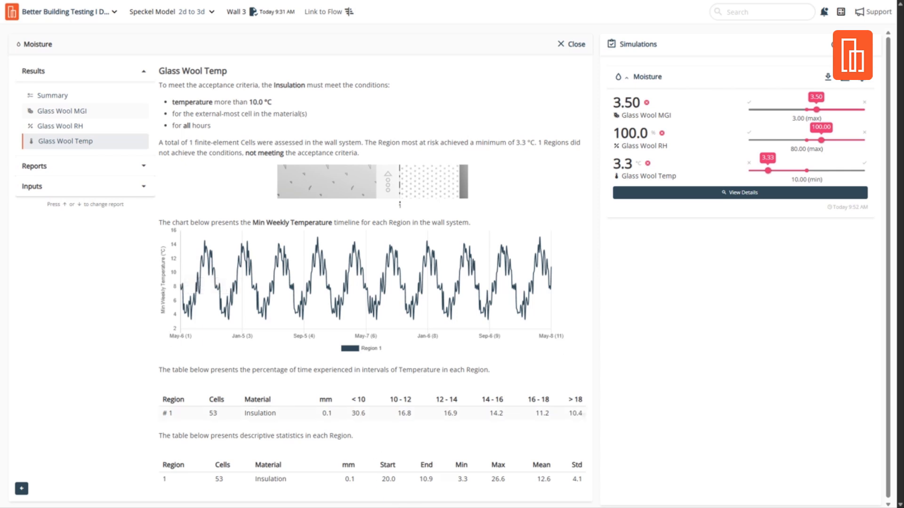
double_click(362, 413)
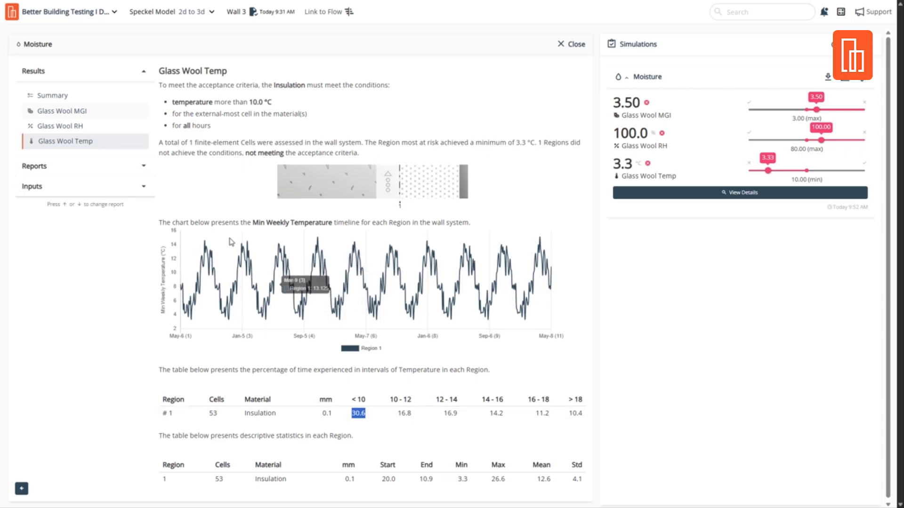
Step: Revisit the results summary and the Glass Wool MGI and Glass Wool RH results
left_click(49, 168)
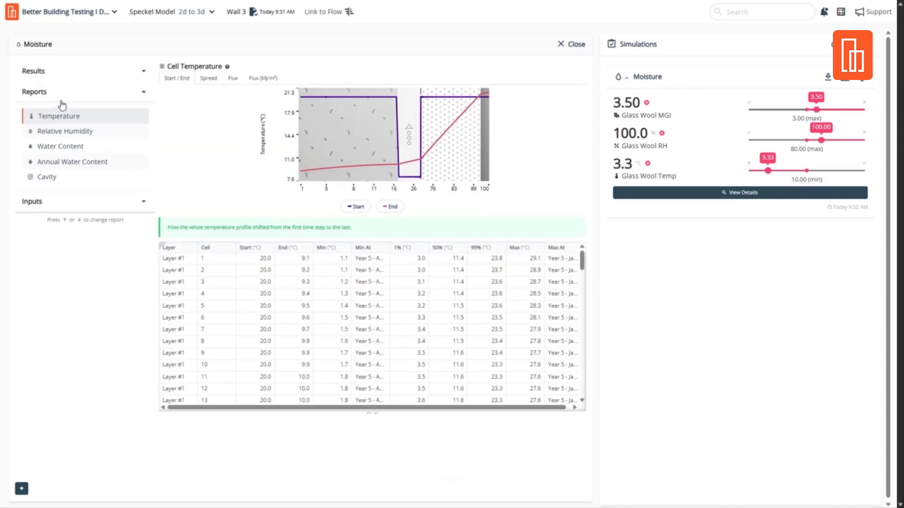
left_click(52, 72)
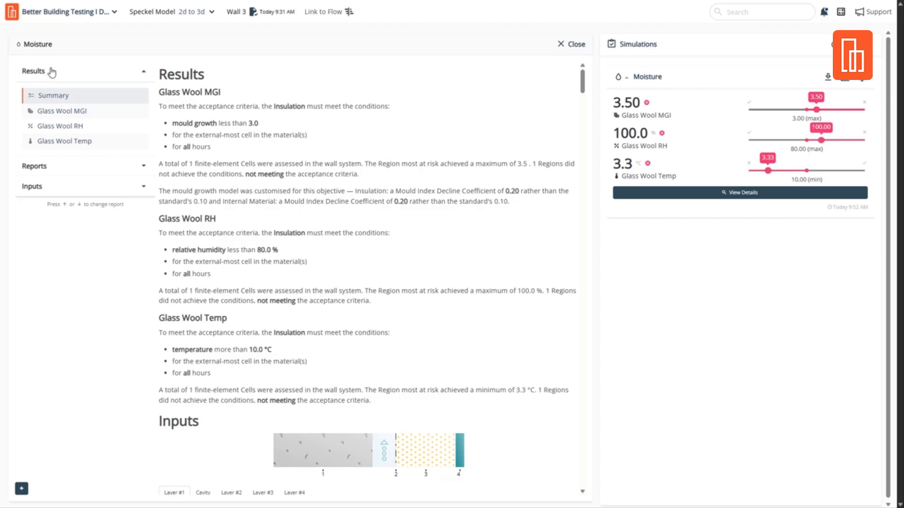
left_click(64, 111)
left_click(64, 126)
Step: Browse the Temperature, Relative Humidity, Water Content, Annual Water Content and Cavity reports in turn
left_click(67, 165)
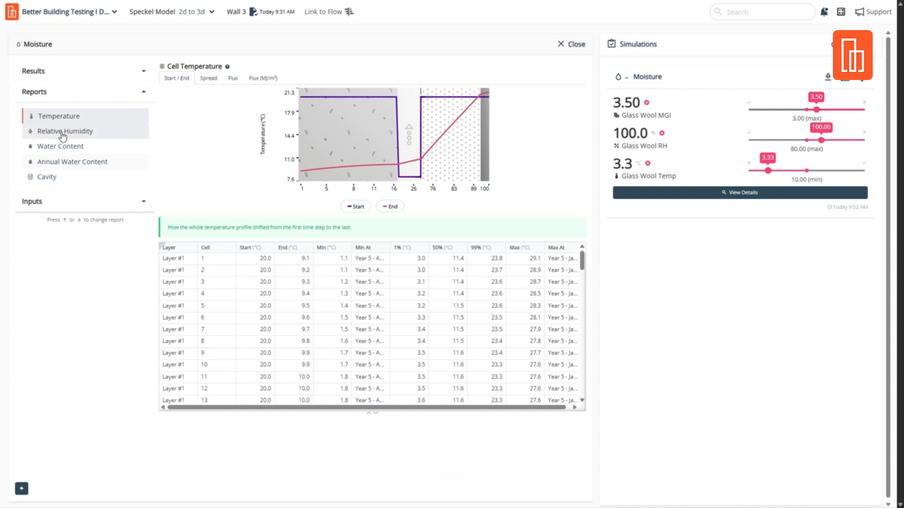
left_click(77, 132)
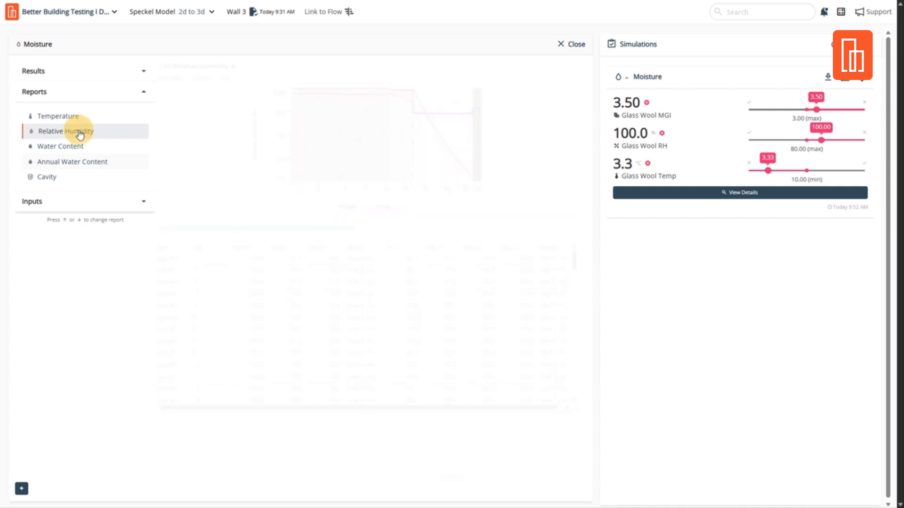
left_click(78, 147)
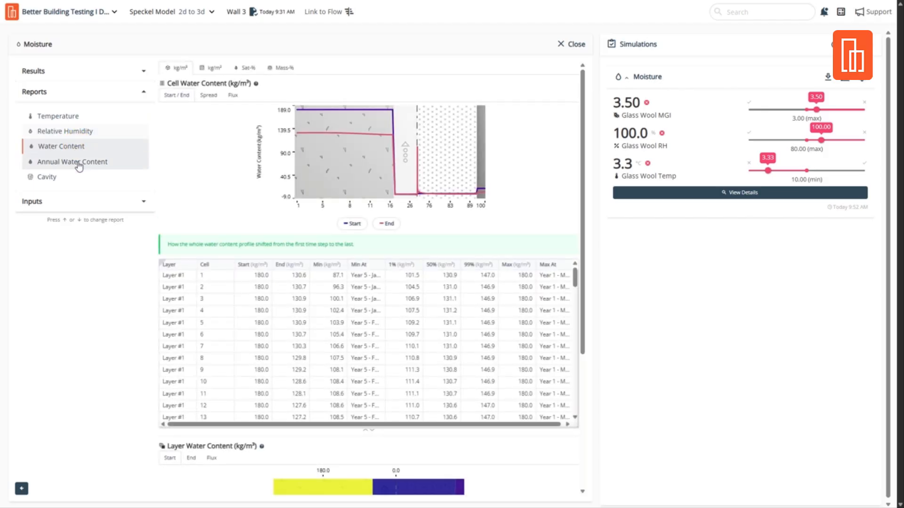
left_click(79, 163)
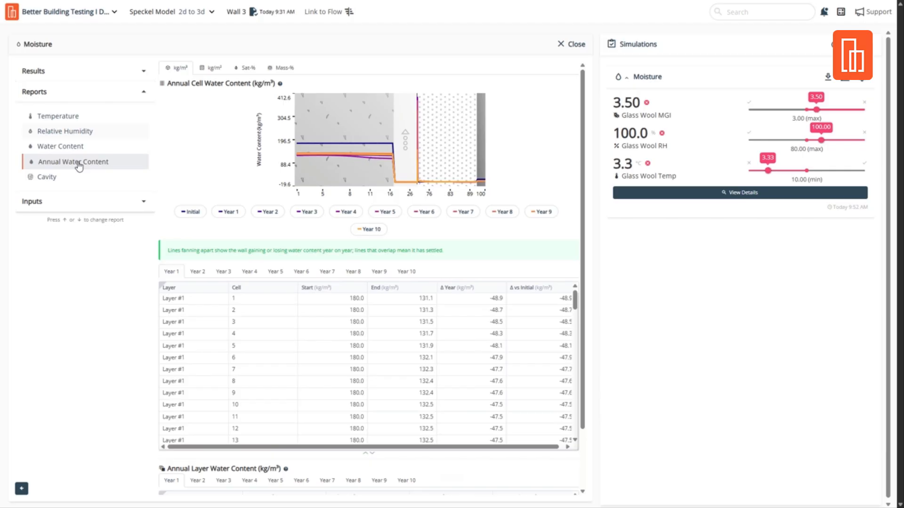
left_click(53, 178)
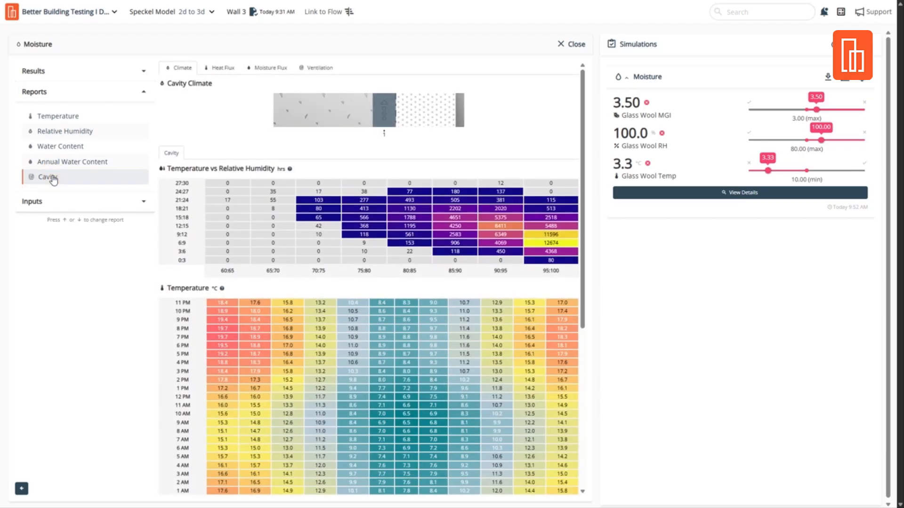
Step: Review the Cell Temperature report's Start / End, Spread, Flux and Flux (MJ/m²) charts
left_click(59, 116)
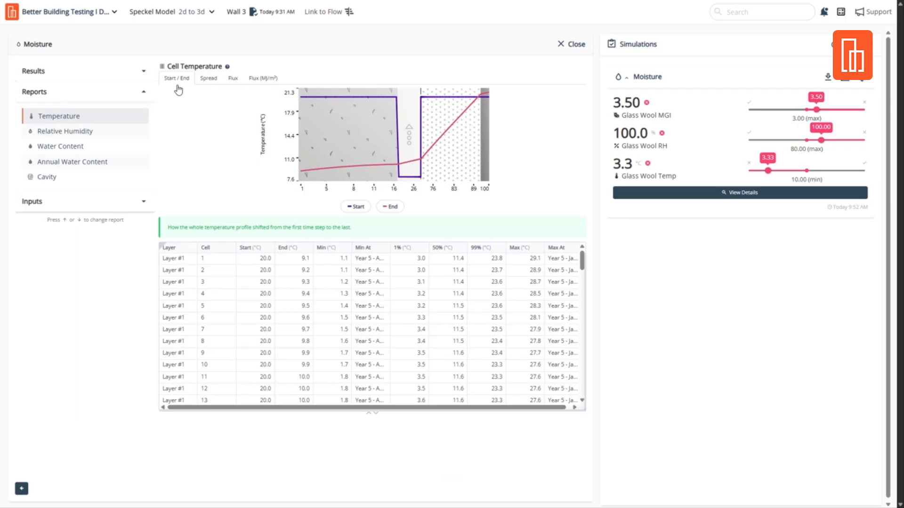
left_click(210, 80)
left_click(233, 80)
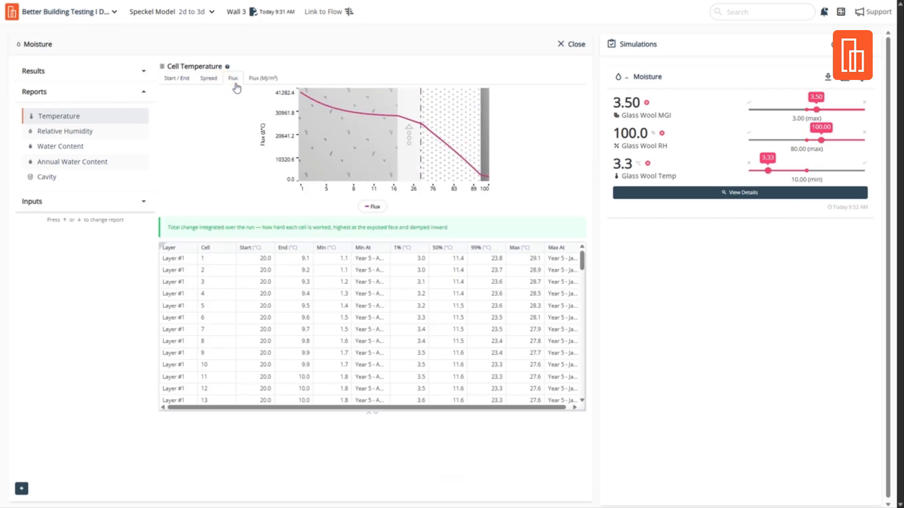
left_click(259, 78)
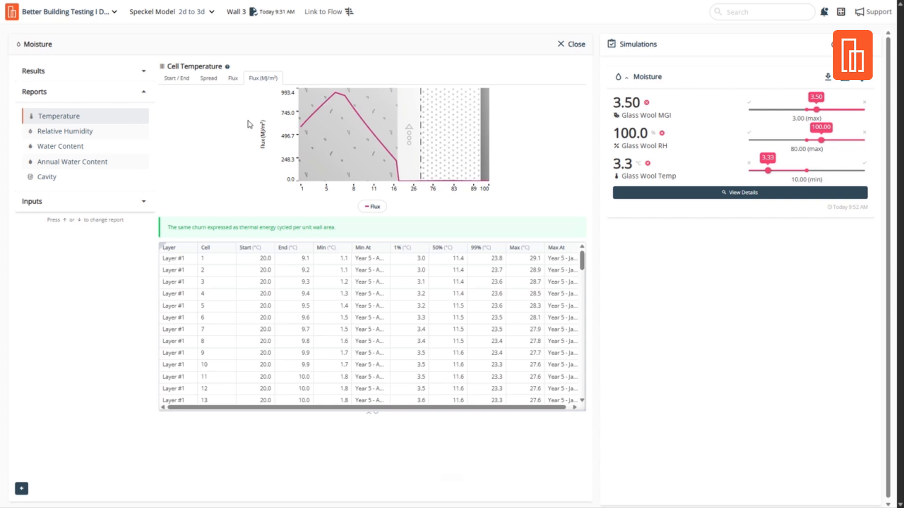
Step: Return to the Start / End cell temperature chart and view the Start and End profiles one at a time
left_click(178, 81)
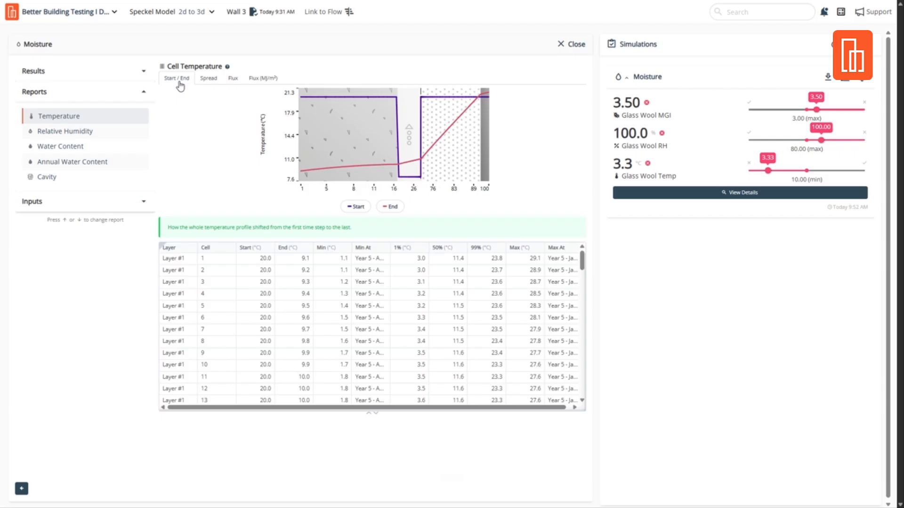
left_click(391, 208)
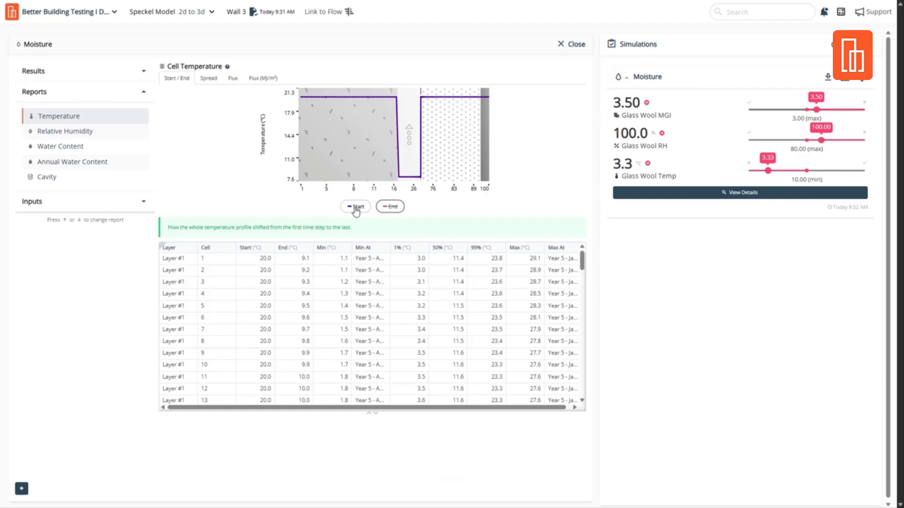
left_click(392, 208)
left_click(356, 207)
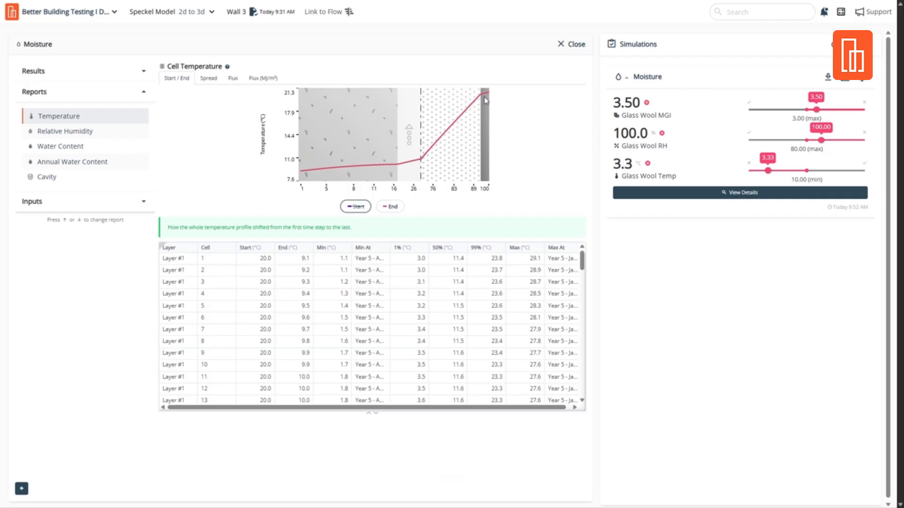
Step: Examine the Start and End cell relative humidity profiles separately across the wall section
left_click(93, 136)
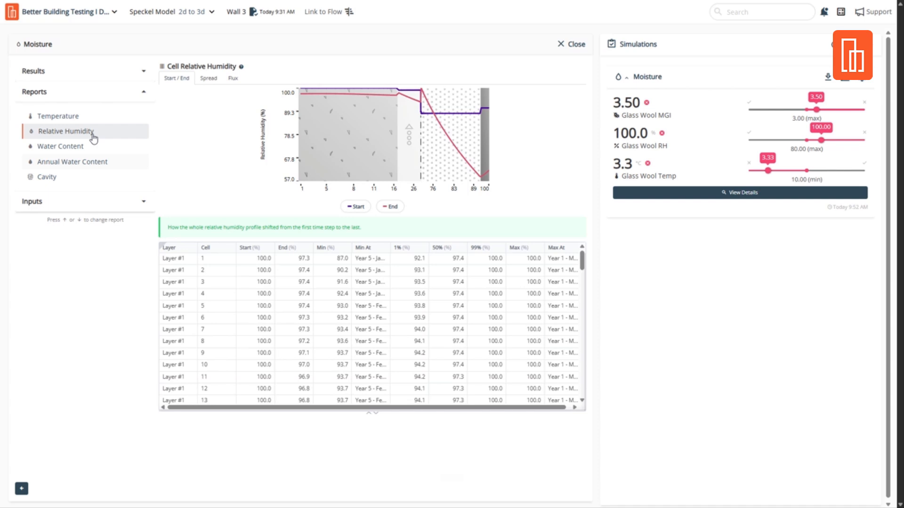
left_click(391, 209)
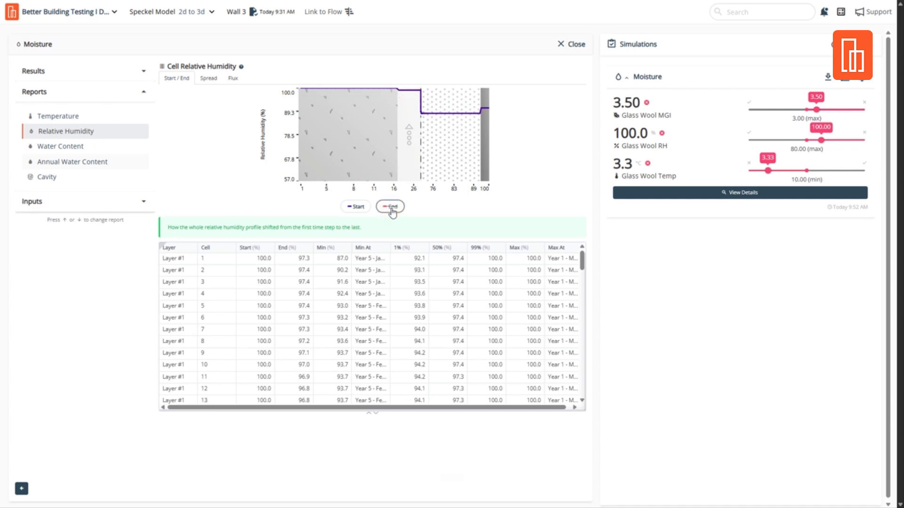
left_click(391, 207)
left_click(355, 207)
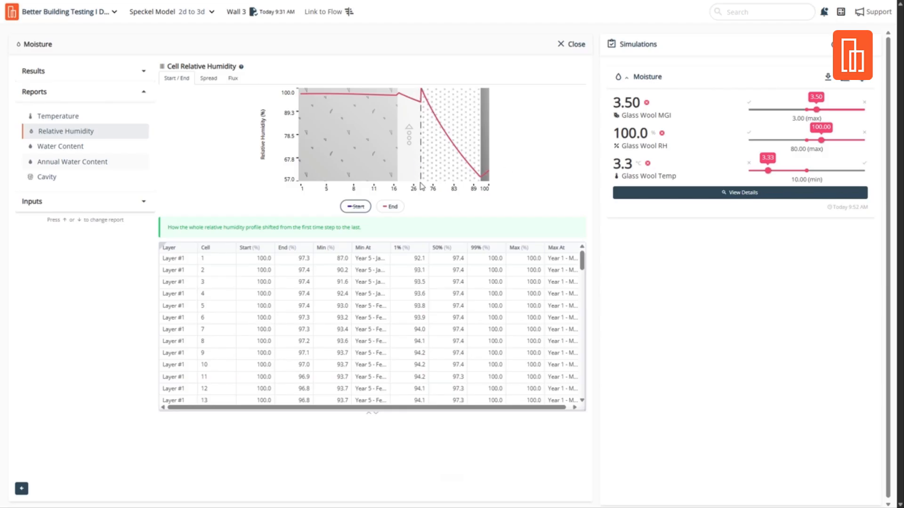
Step: Compare the cell water content report in kg/m³, kg/m², Sat-% and Mass-%, isolating the Start profile in Mass-%
left_click(75, 147)
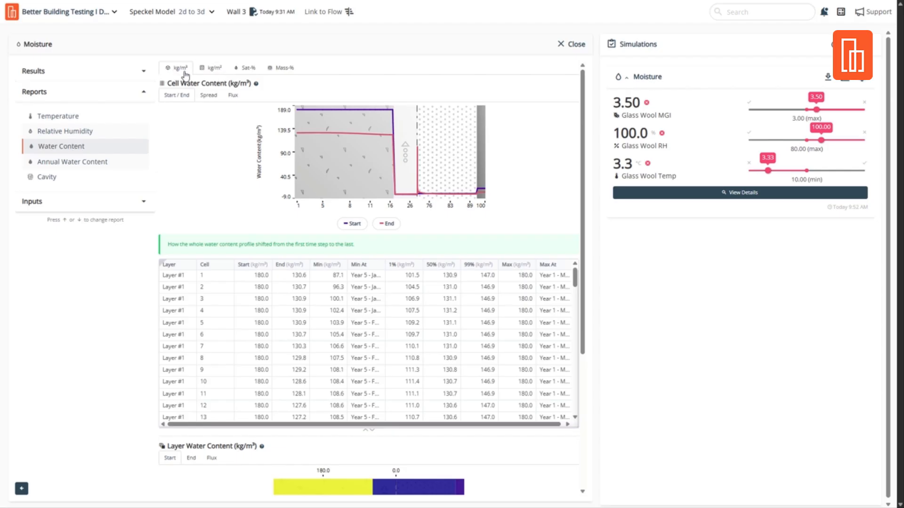
left_click(219, 70)
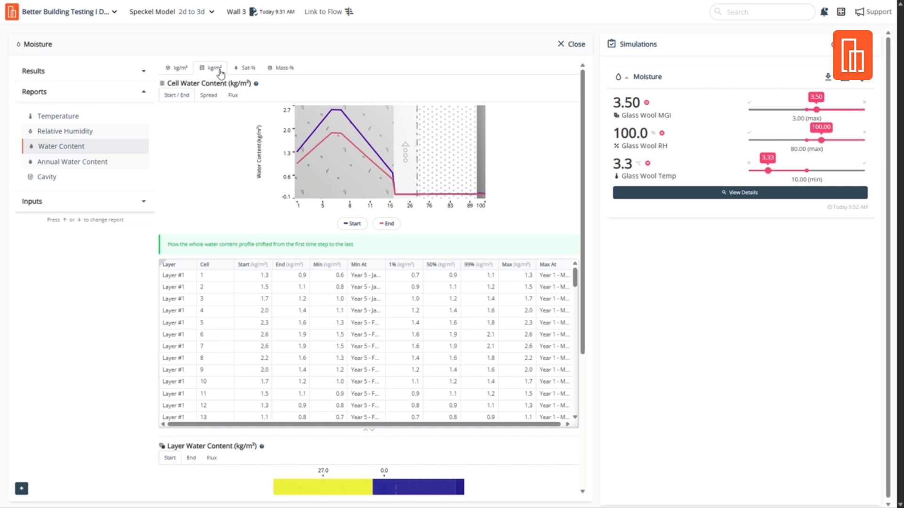
left_click(247, 70)
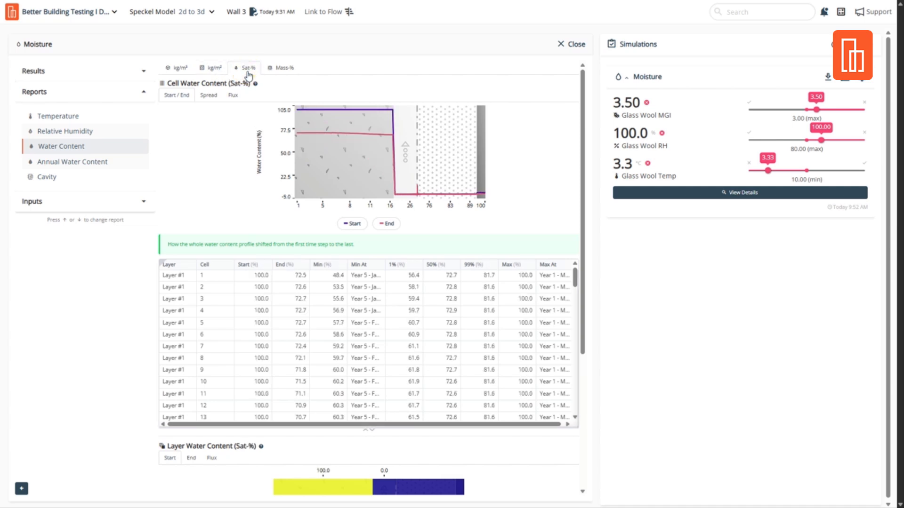
left_click(284, 69)
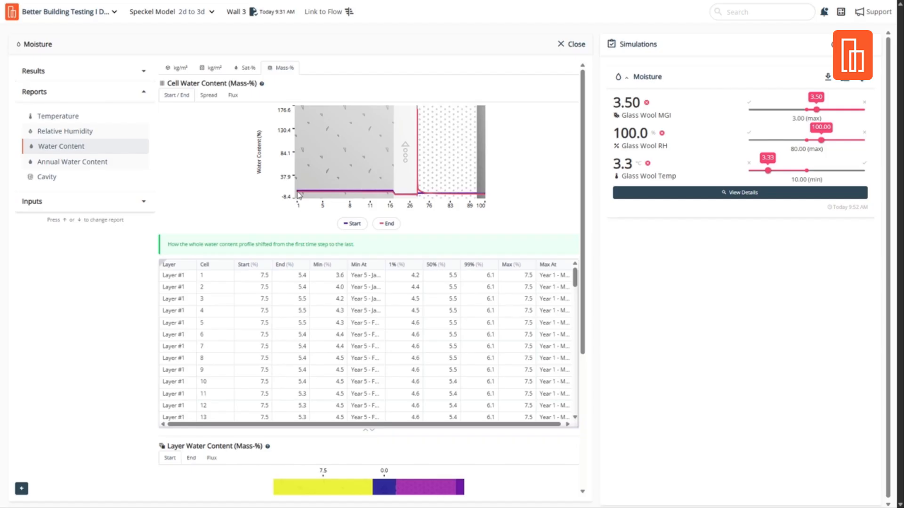
left_click(382, 224)
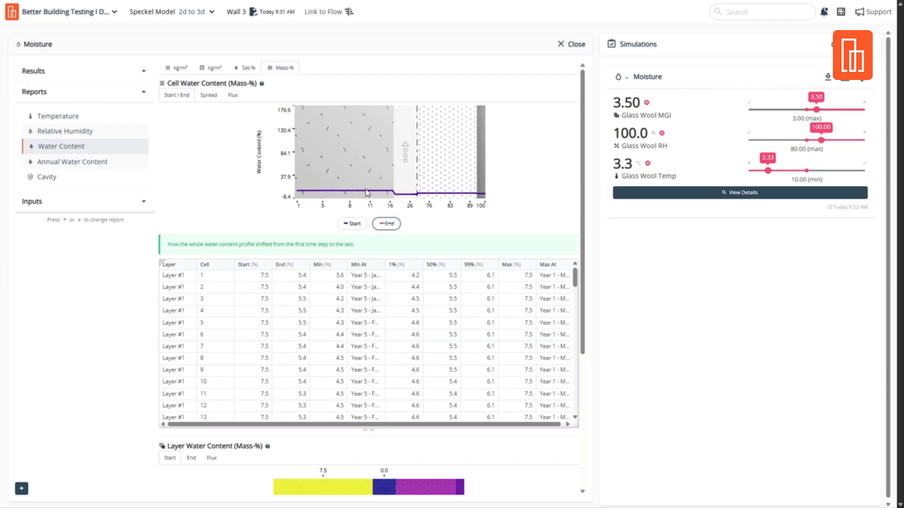
Step: Return the cell water content report to kg/m³ and view its Spread and Flux charts
left_click(183, 69)
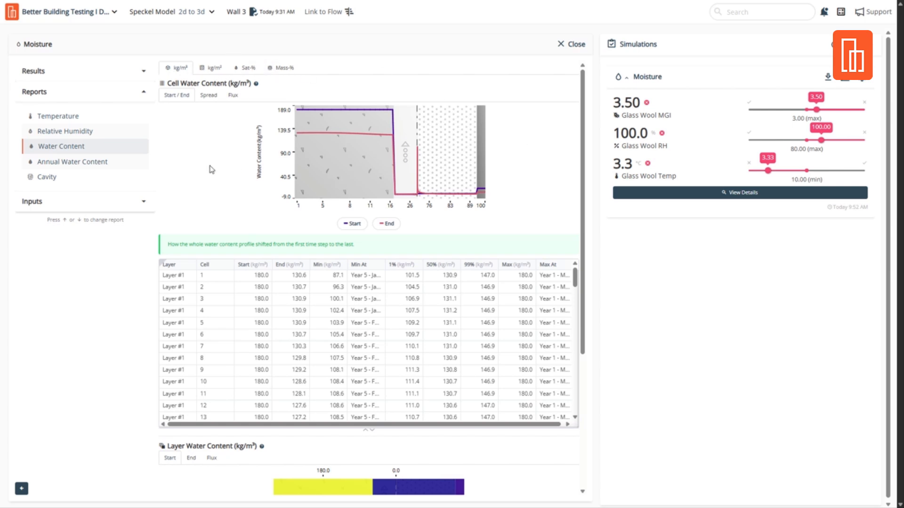
left_click(209, 96)
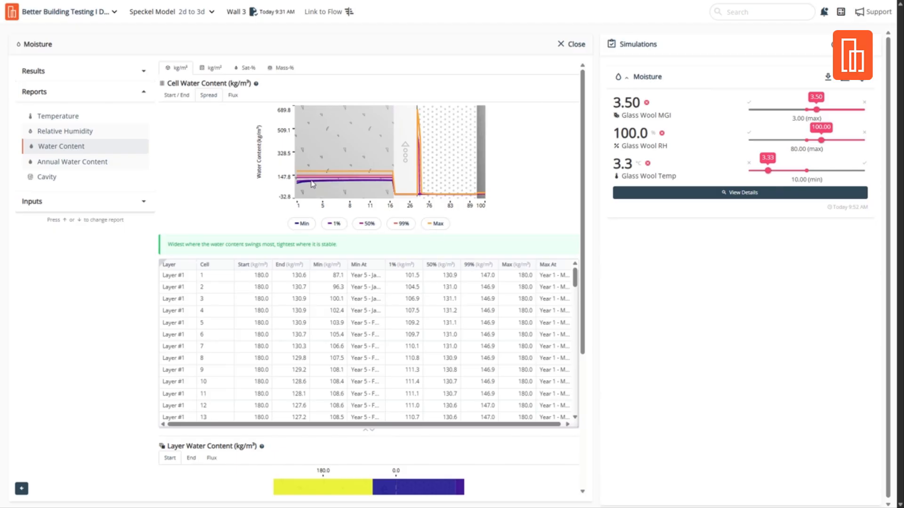
left_click(233, 95)
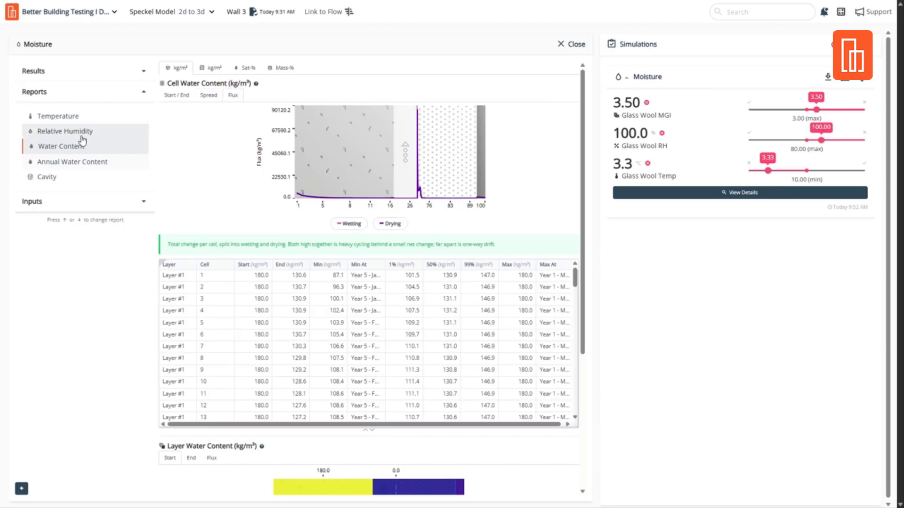
Step: In the Annual Water Content report, hide the Year 1 to Year 10 profiles so only the Initial profile is plotted
left_click(67, 163)
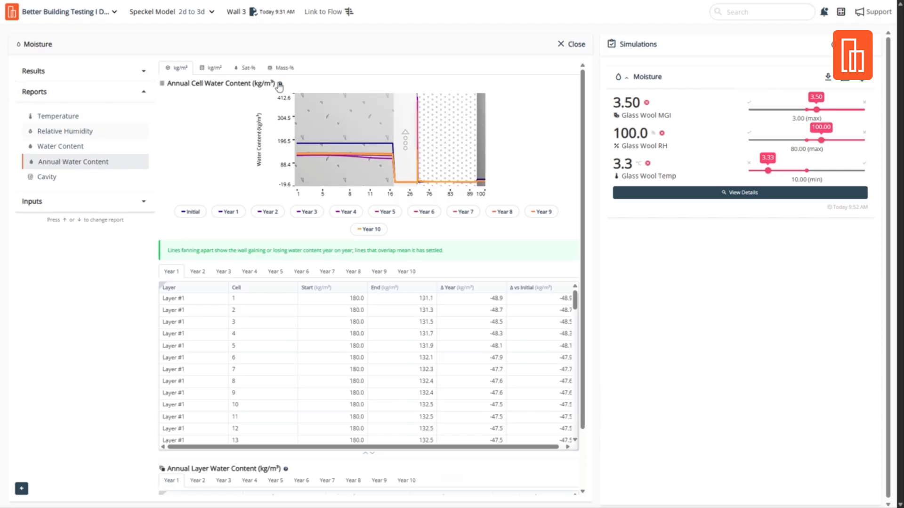
left_click(369, 229)
left_click(541, 212)
left_click(503, 212)
left_click(463, 212)
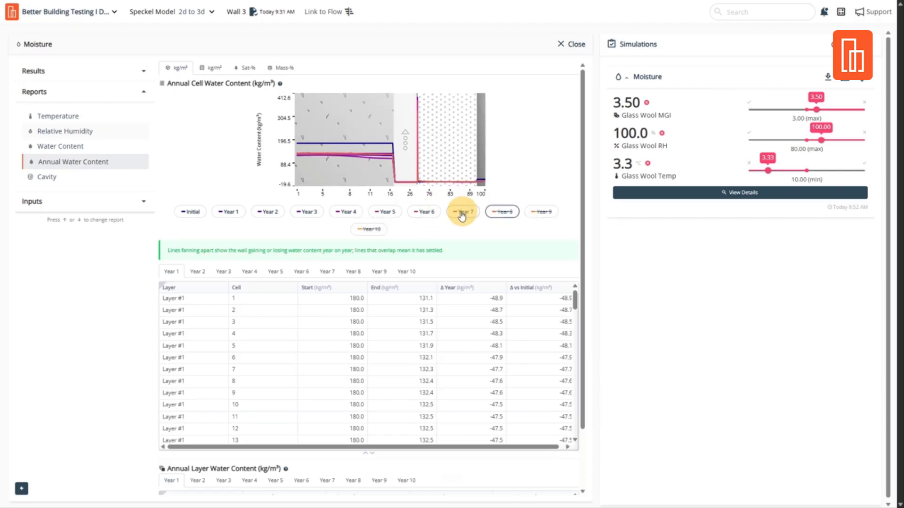
left_click(425, 214)
left_click(383, 214)
left_click(347, 214)
left_click(314, 214)
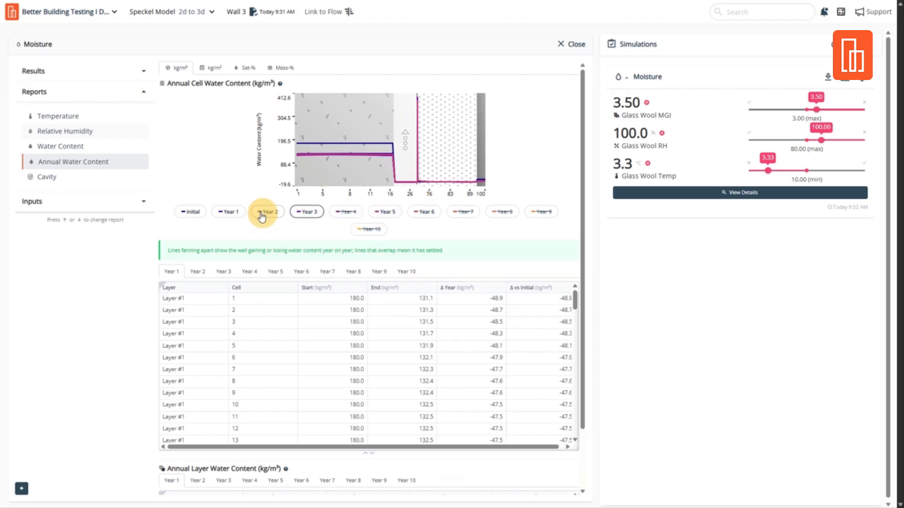
left_click(263, 215)
left_click(228, 215)
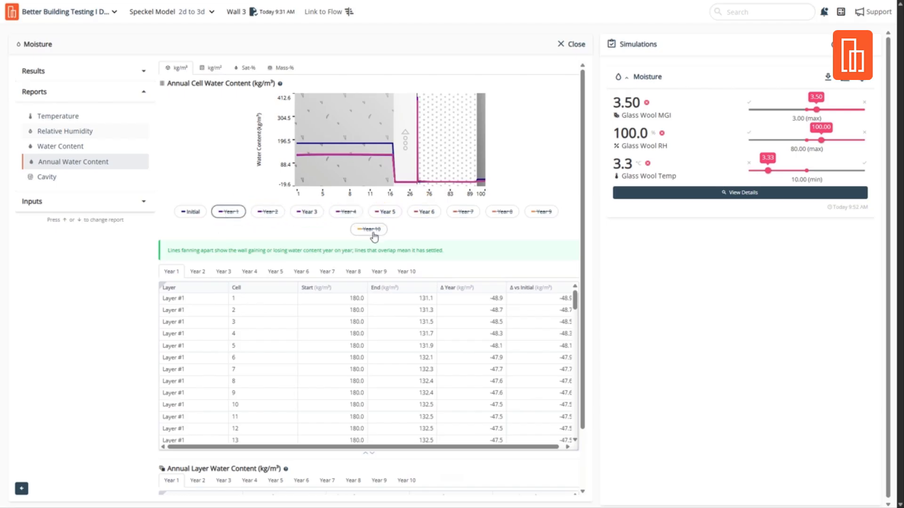
left_click(310, 215)
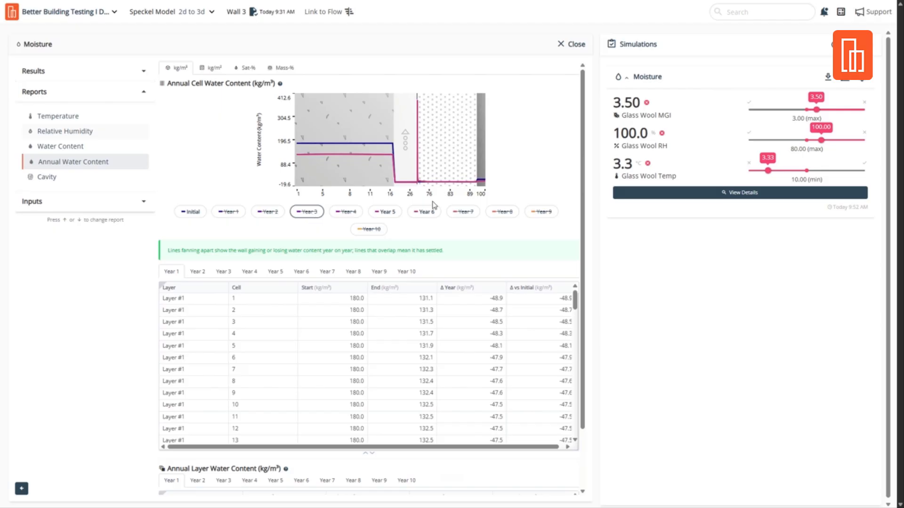
left_click(403, 213)
left_click(425, 212)
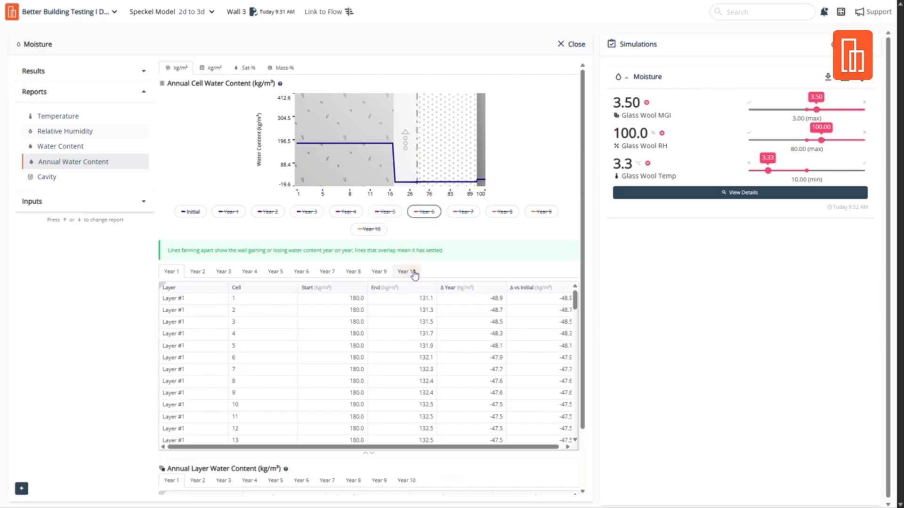
Step: Show the Year 1 to Year 10 profiles again alongside the Initial profile in the Annual Cell Water Content chart
left_click(230, 212)
left_click(268, 211)
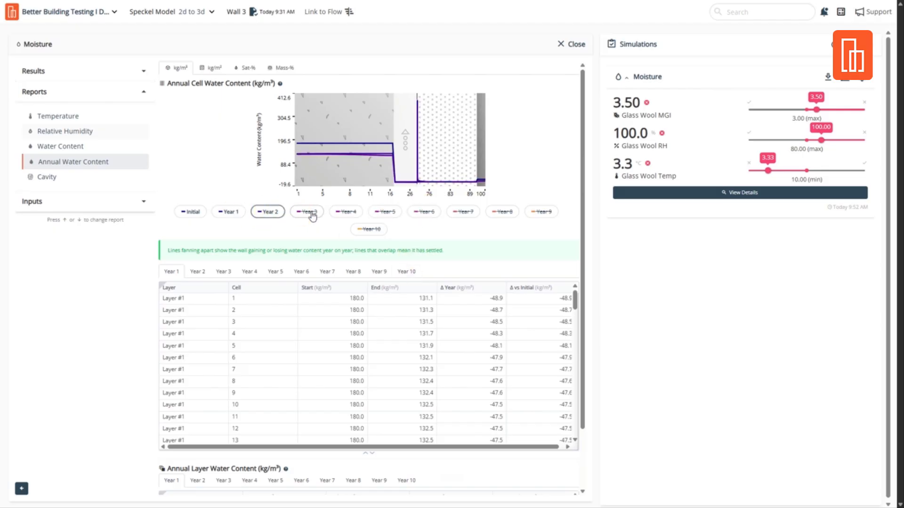
left_click(307, 212)
left_click(347, 212)
left_click(385, 212)
left_click(425, 212)
left_click(465, 211)
left_click(503, 212)
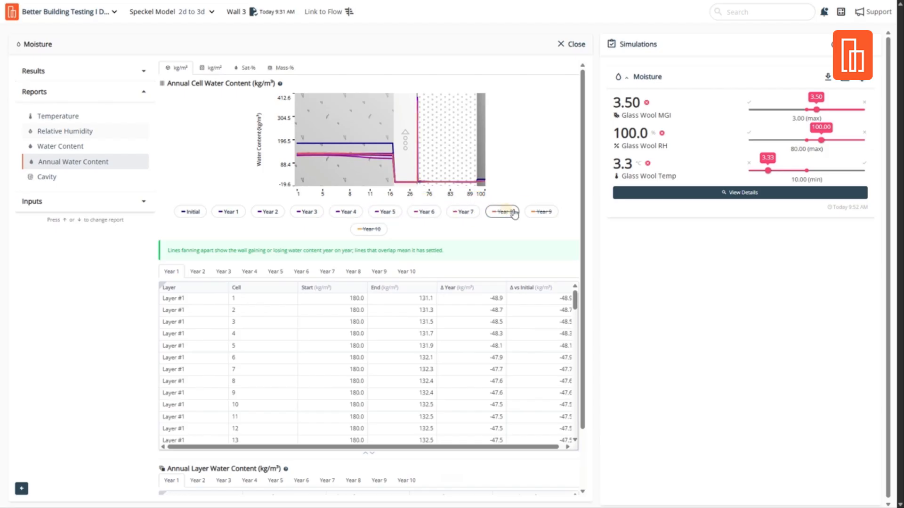
left_click(542, 212)
left_click(368, 229)
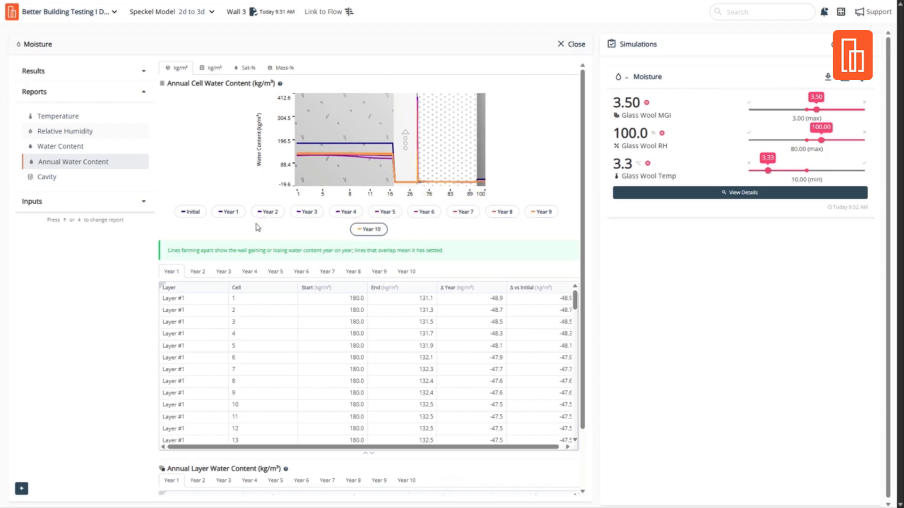
Step: Open the Cavity report and look through its Heat Flux, Moisture Flux and Ventilation views, returning to Climate
left_click(47, 181)
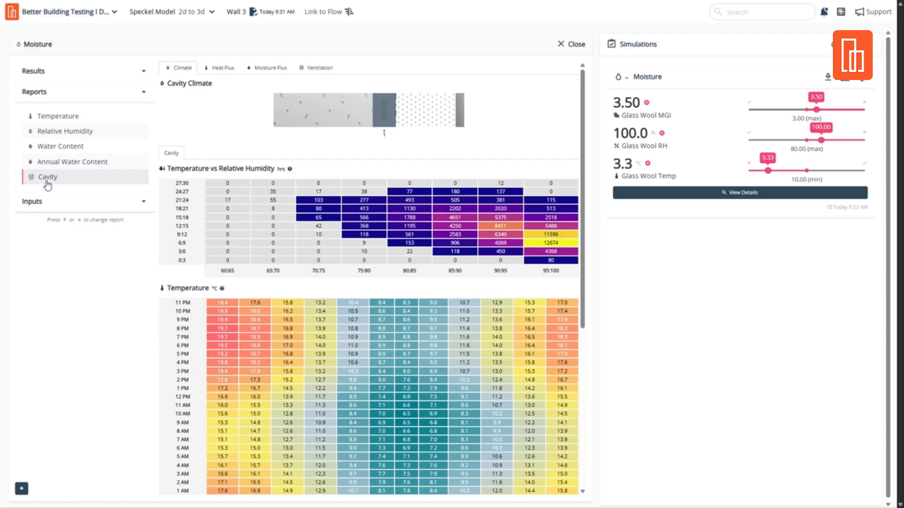
left_click(218, 68)
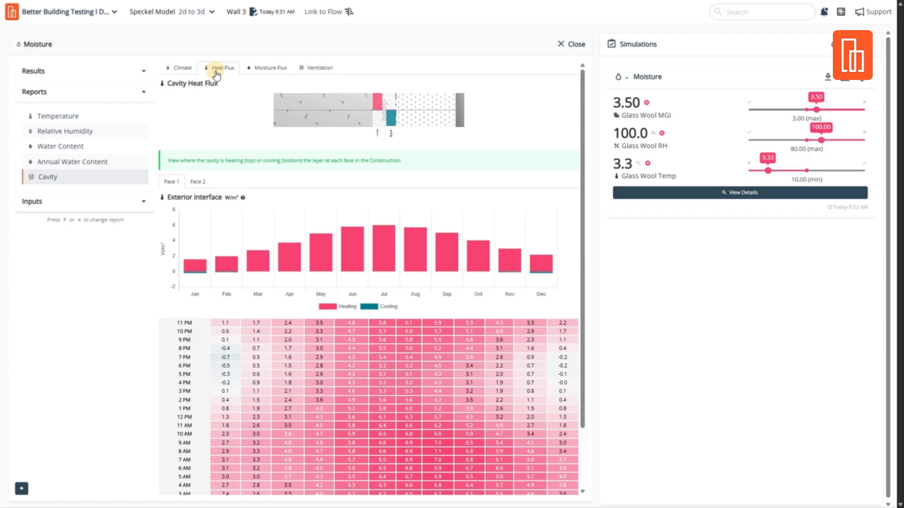
left_click(282, 69)
left_click(308, 67)
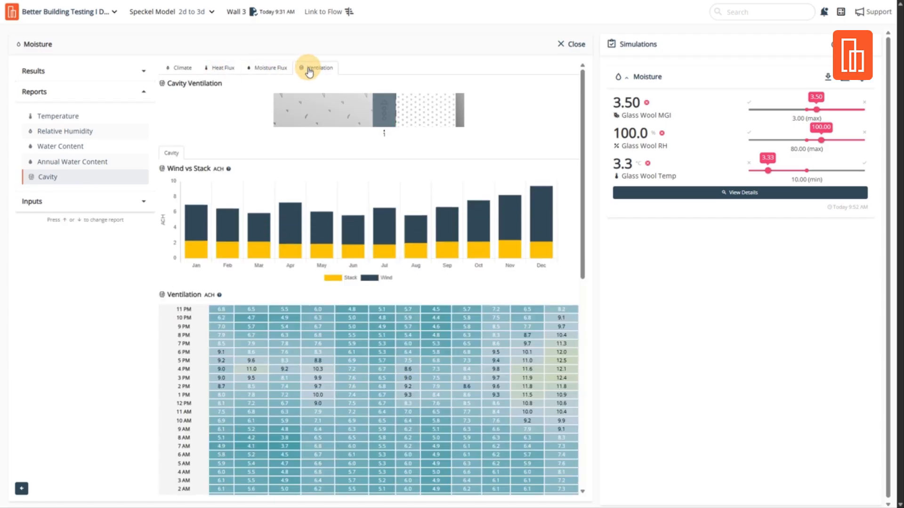
left_click(179, 68)
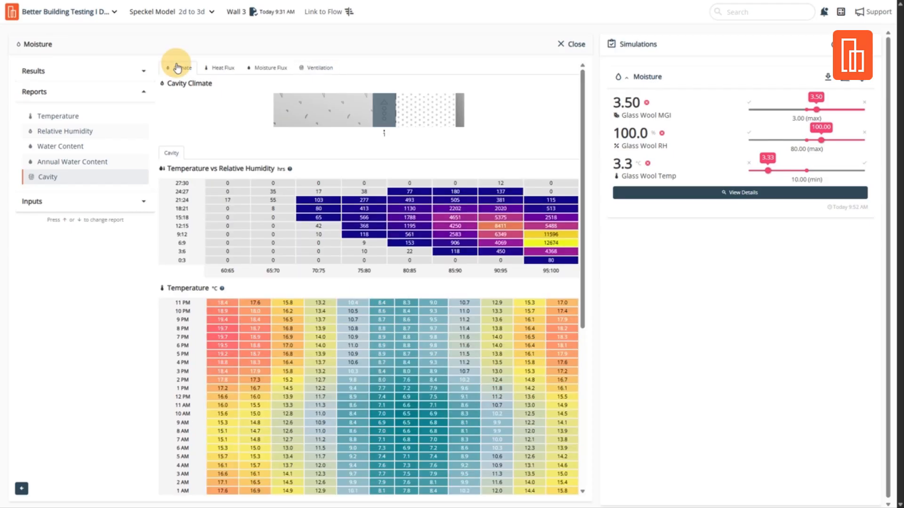
Step: Examine the cavity's hourly temperature and relative humidity tables, and read the explanation of Temperature vs Relative Humidity
scroll(202, 177, "down", 5)
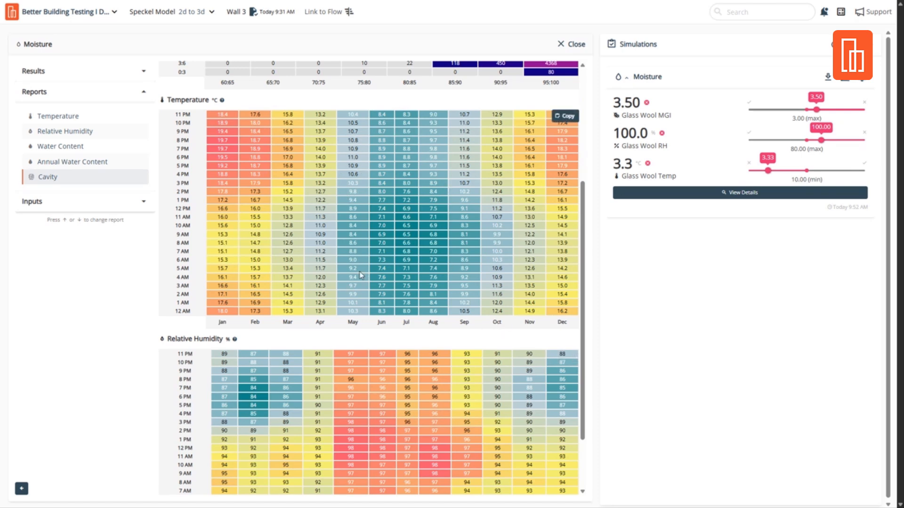
scroll(356, 278, "down", 2)
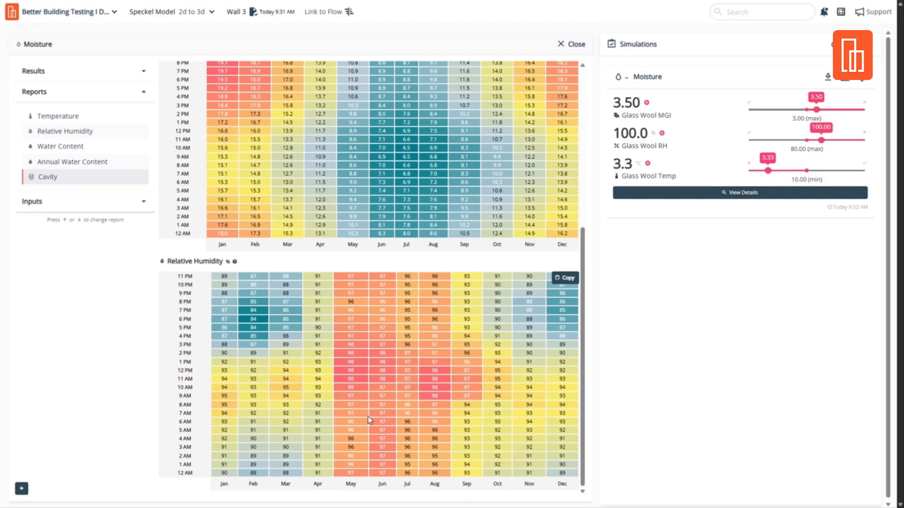
scroll(369, 420, "up", 5)
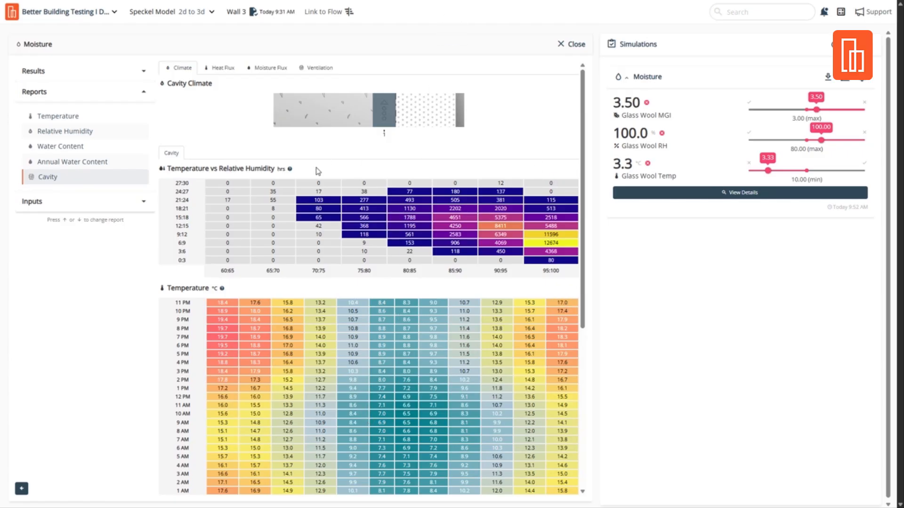
left_click(290, 170)
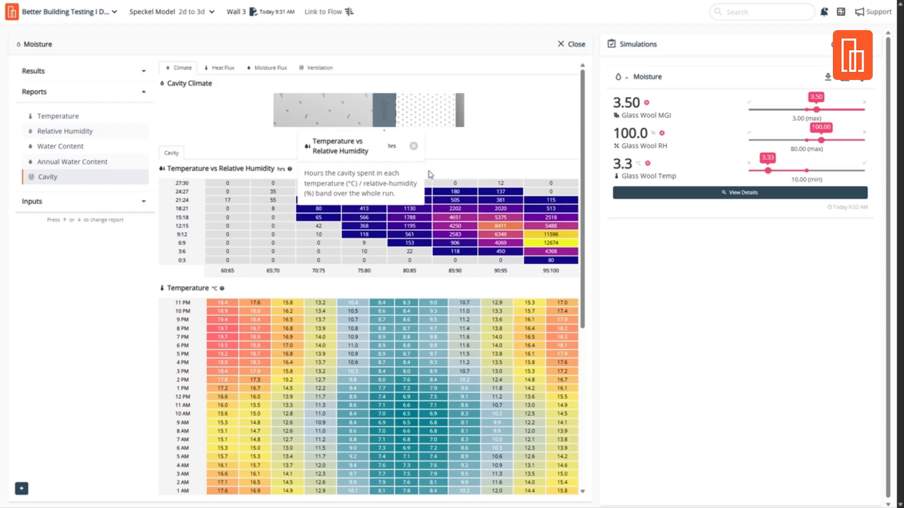
Step: Compare the cavity heat flux at the exterior interface (Face 1) and the interior interface (Face 2)
left_click(229, 74)
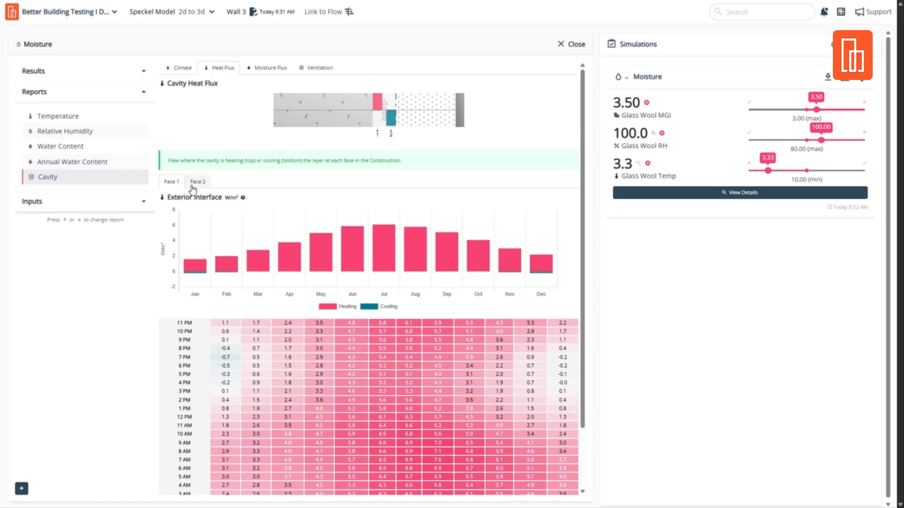
left_click(376, 135)
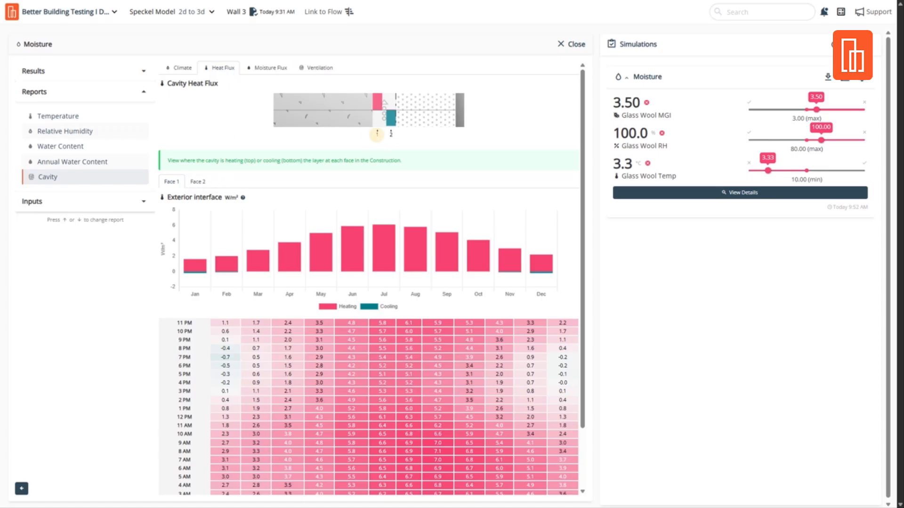
left_click(204, 184)
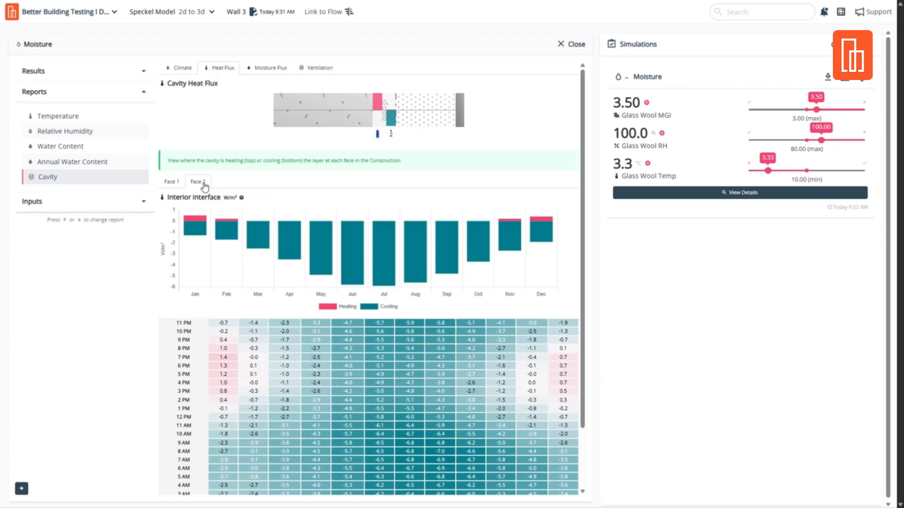
left_click(178, 182)
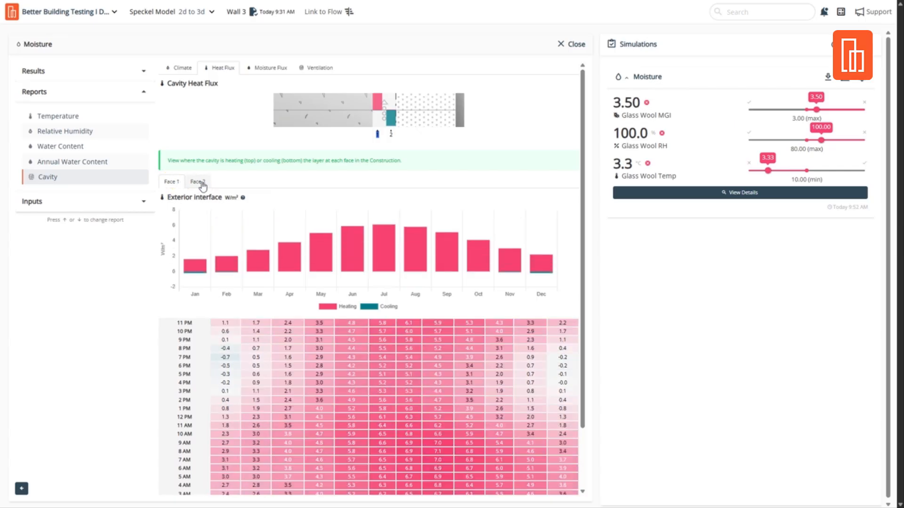
left_click(200, 183)
left_click(175, 184)
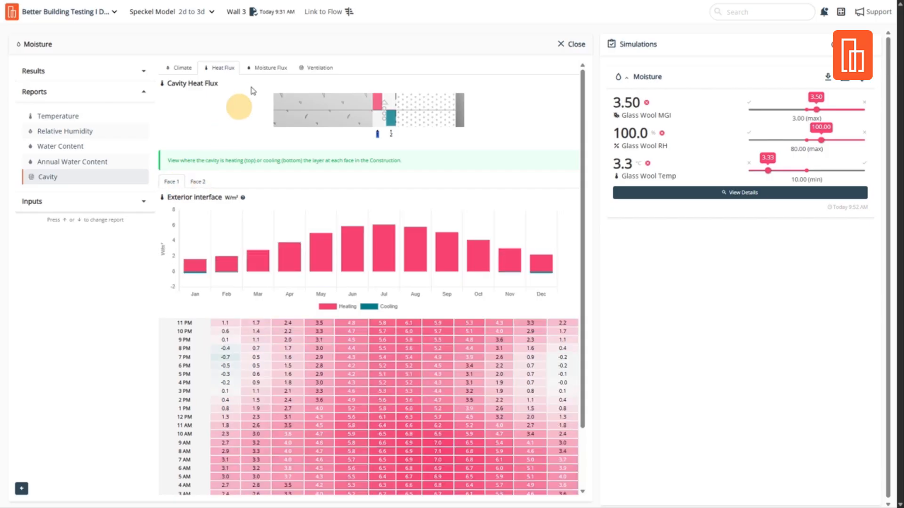
Step: Compare the cavity moisture flux at Face 1 and Face 2 to see where each interface is wetting or drying
left_click(262, 69)
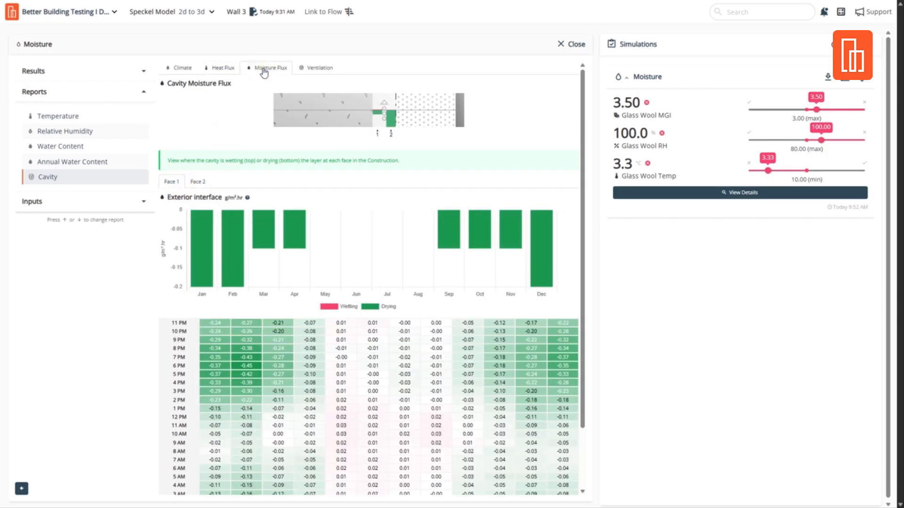
left_click(200, 184)
left_click(180, 183)
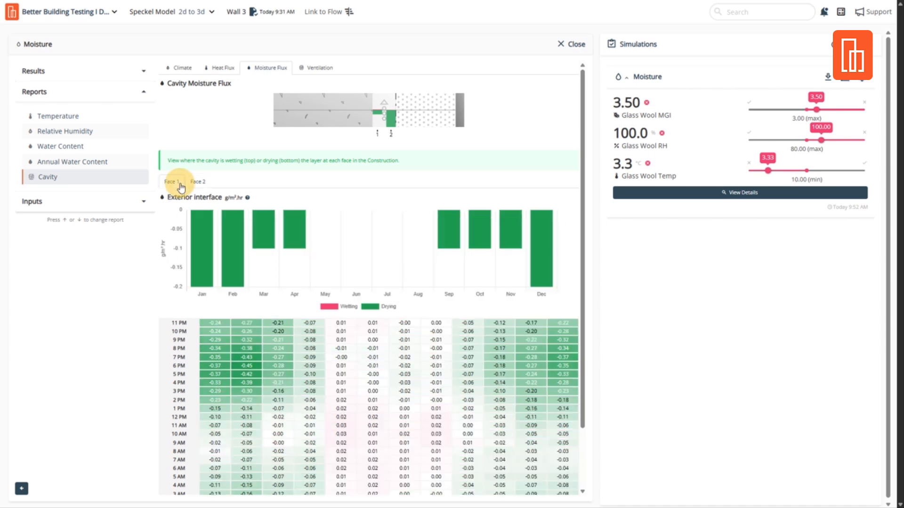
left_click(198, 184)
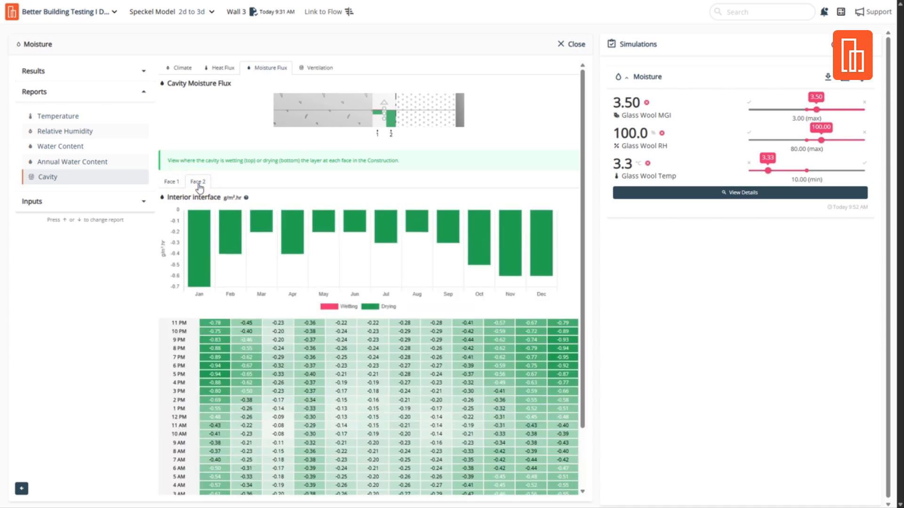
left_click(172, 183)
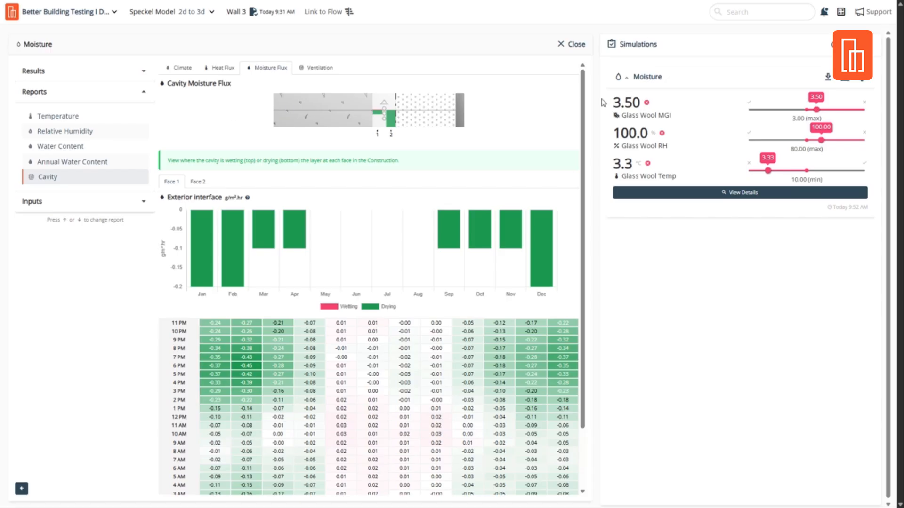
left_click(200, 181)
Step: View the cavity's Wind vs Stack ventilation chart with the Wind series hidden, and restore that series
left_click(316, 71)
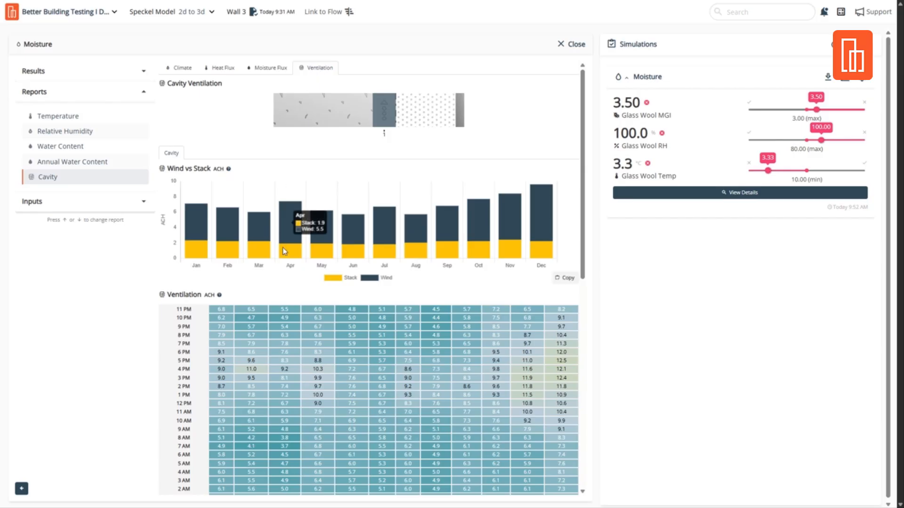
left_click(388, 280)
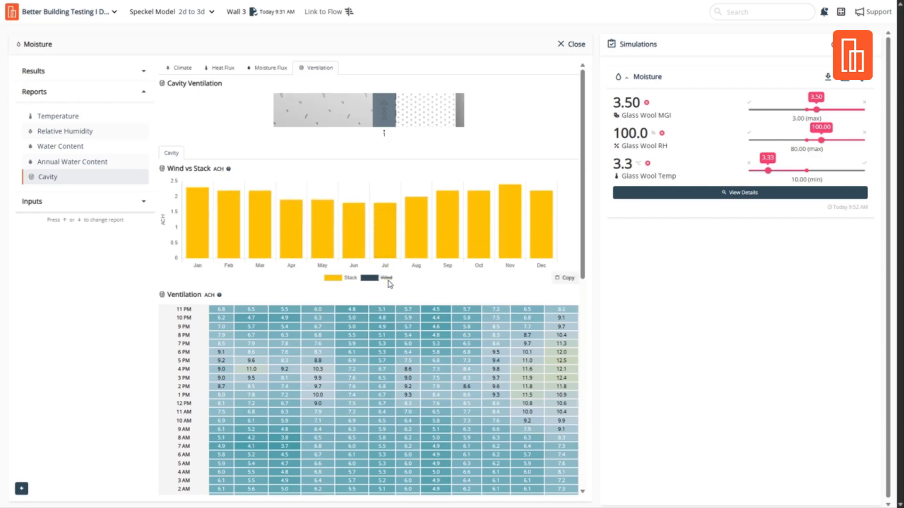
left_click(388, 280)
Step: Examine the hourly total, wind and stack ventilation tables for the cavity across the months
scroll(389, 283, "down", 4)
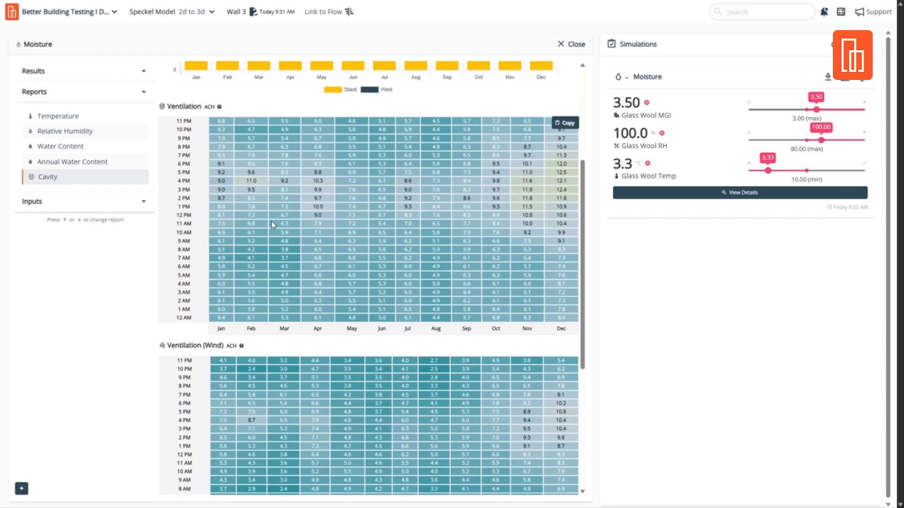
scroll(307, 276, "down", 5)
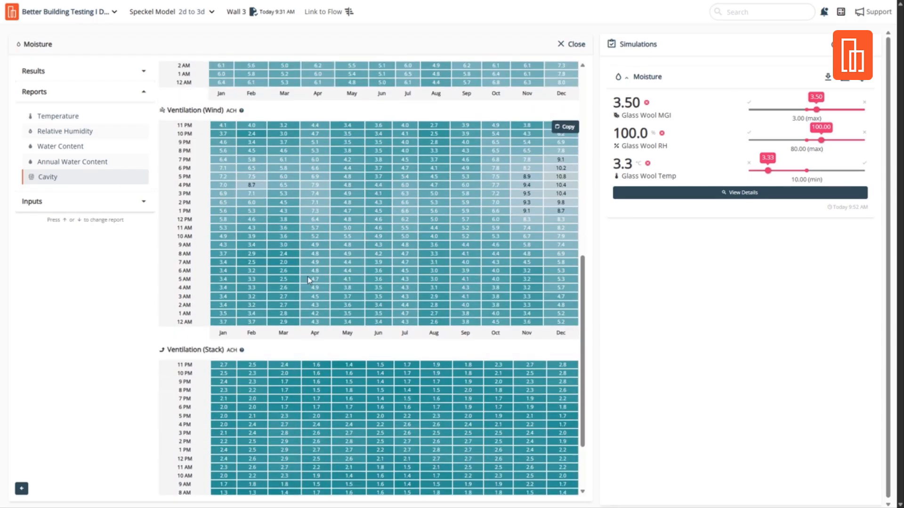
scroll(307, 276, "down", 2)
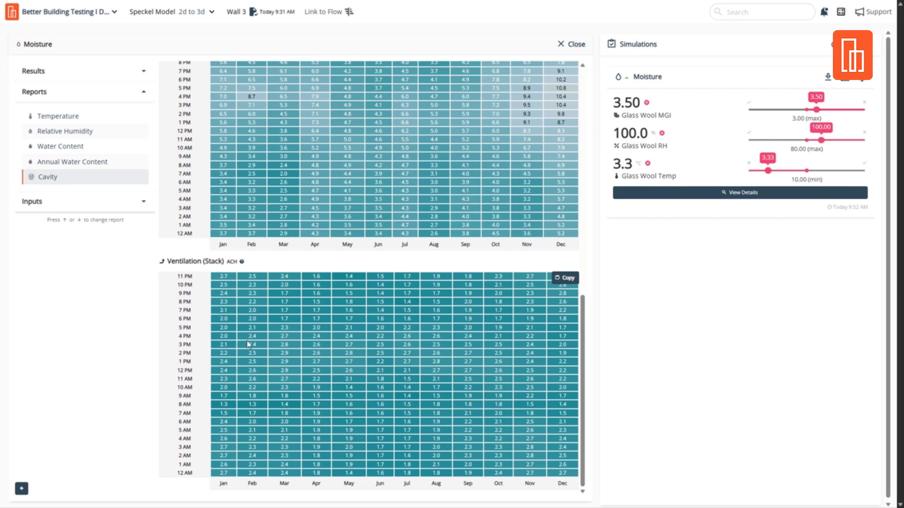
left_click_drag(220, 279, 572, 478)
left_click(395, 427)
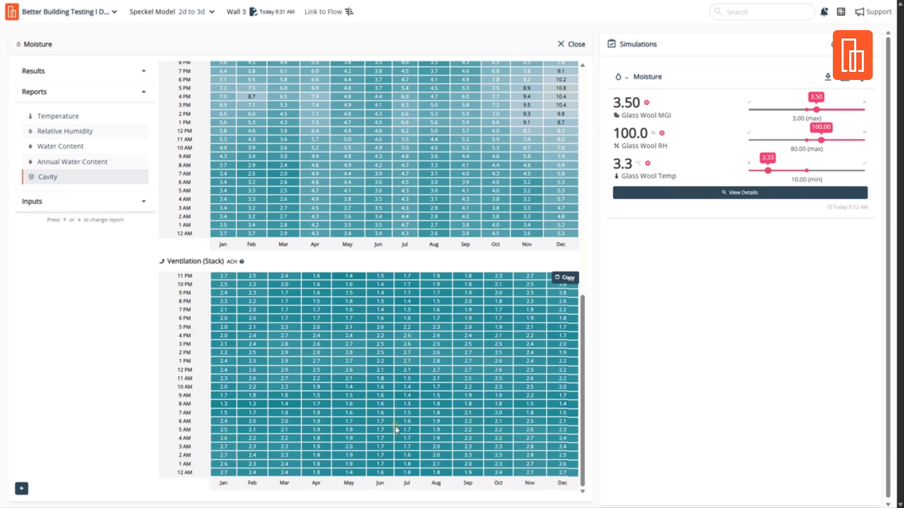
scroll(395, 425, "up", 3)
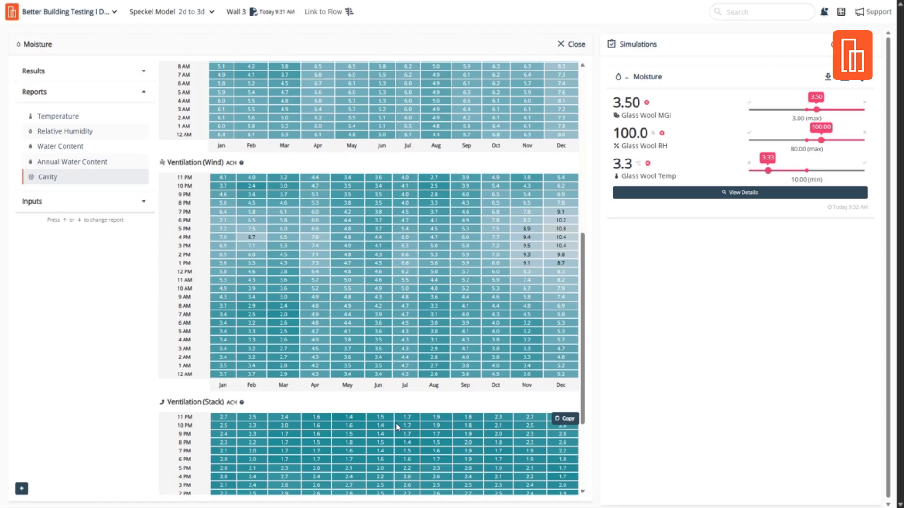
left_click_drag(342, 212, 416, 300)
left_click(416, 301)
scroll(417, 306, "up", 5)
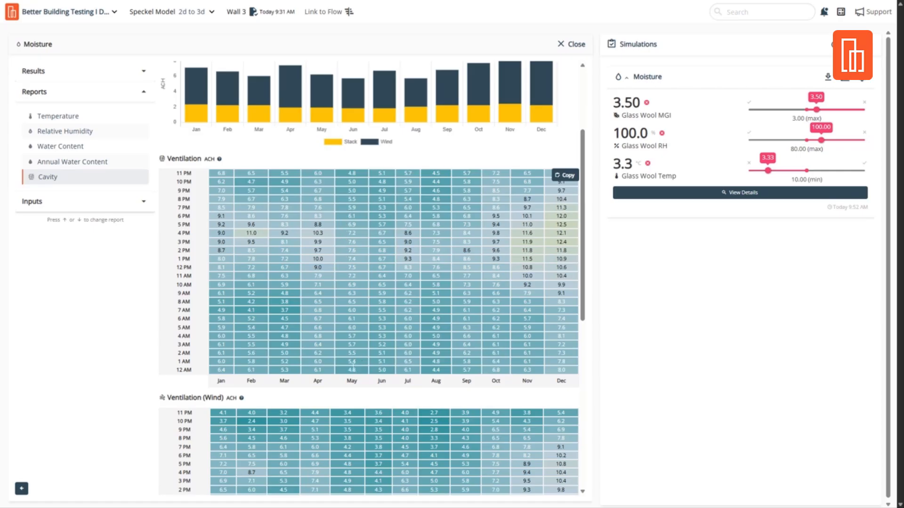
left_click_drag(393, 370, 384, 200)
left_click(415, 279)
Step: View the Assembly inputs and return to the results Summary to review the glass wool acceptance criteria
left_click(117, 201)
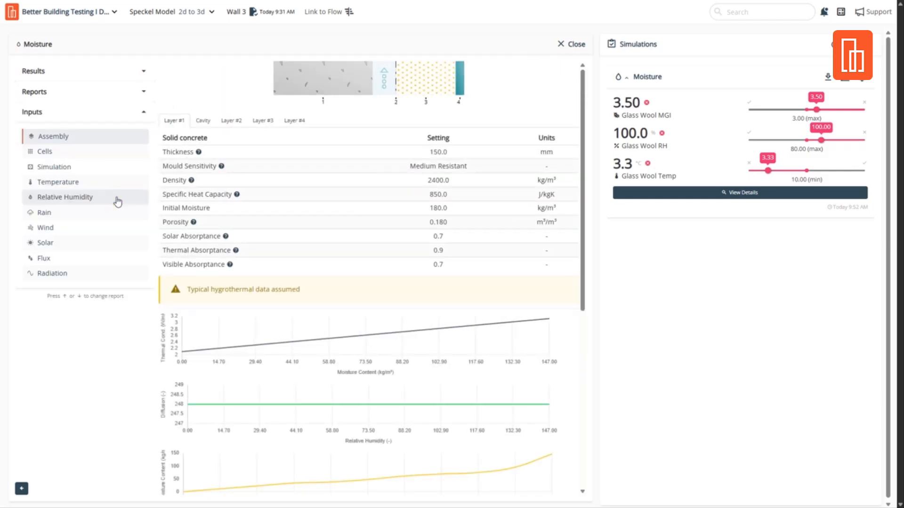
left_click(53, 79)
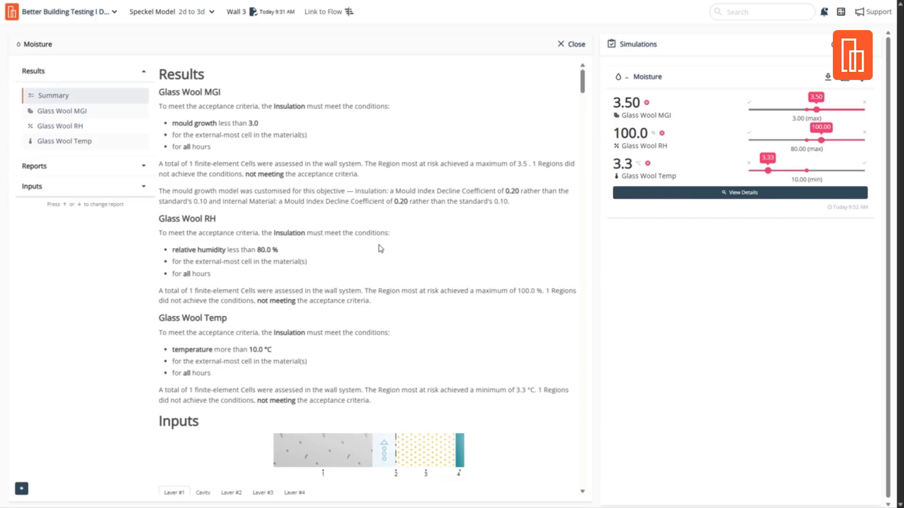
scroll(380, 248, "down", 2)
scroll(380, 249, "up", 2)
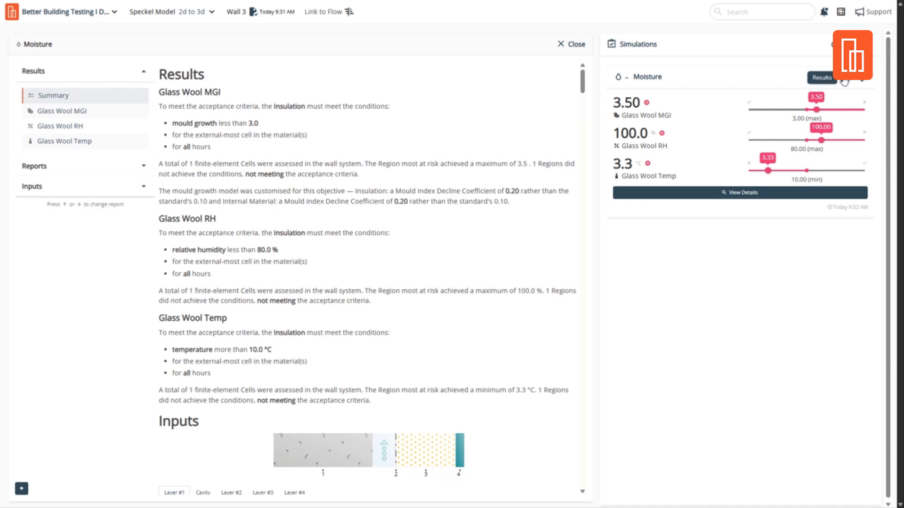
Step: Open the Wall - South detailed results and list the sensor signals for Relative Humidity
left_click(844, 82)
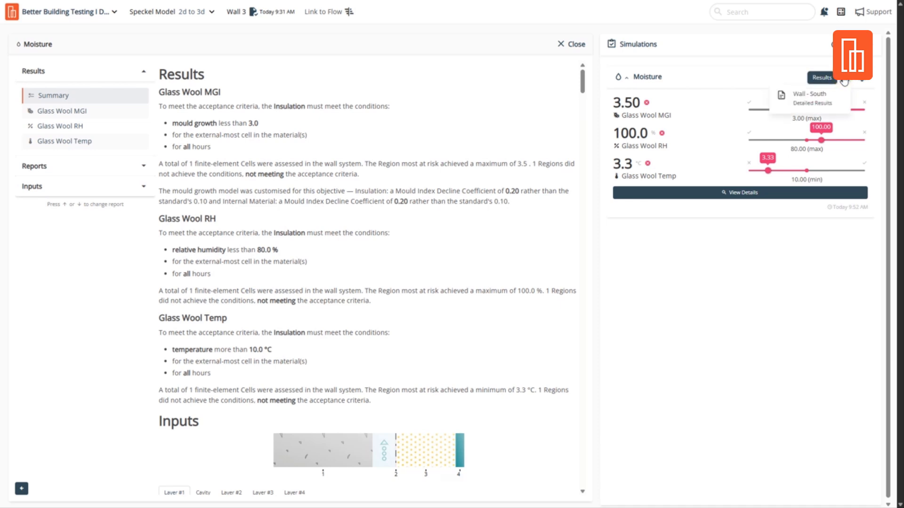
left_click(819, 98)
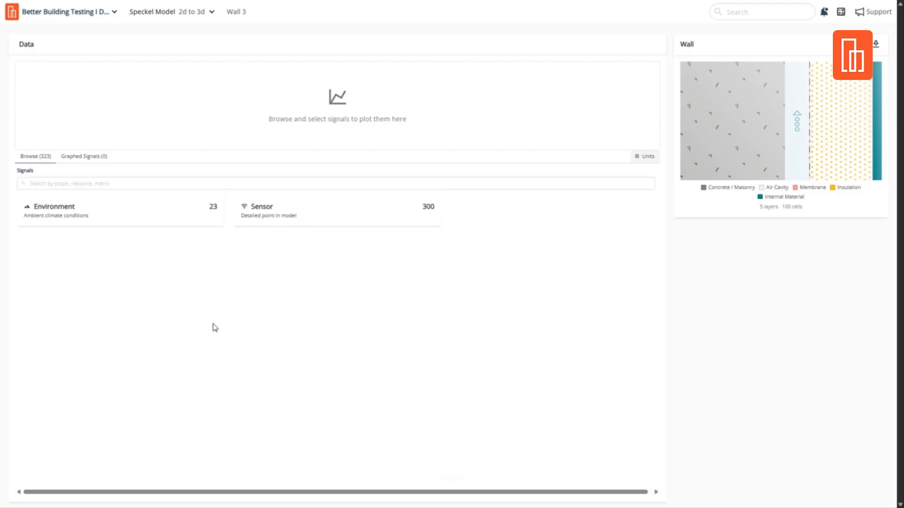
left_click(271, 216)
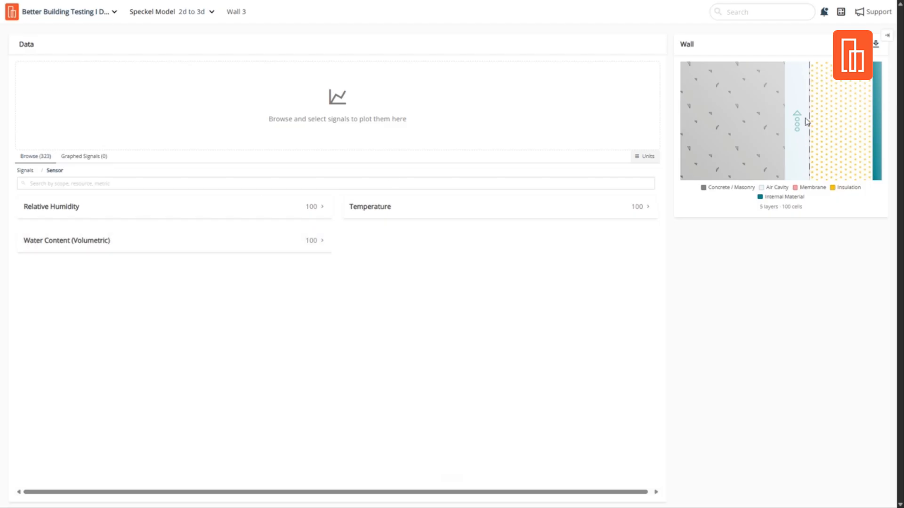
left_click(62, 215)
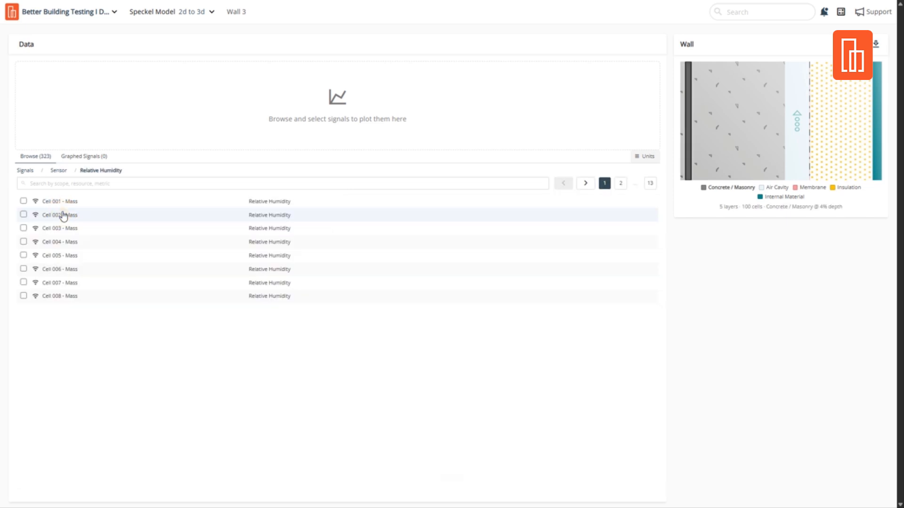
Step: Page through the Relative Humidity sensor list to locate the first cavity cells
left_click(75, 183)
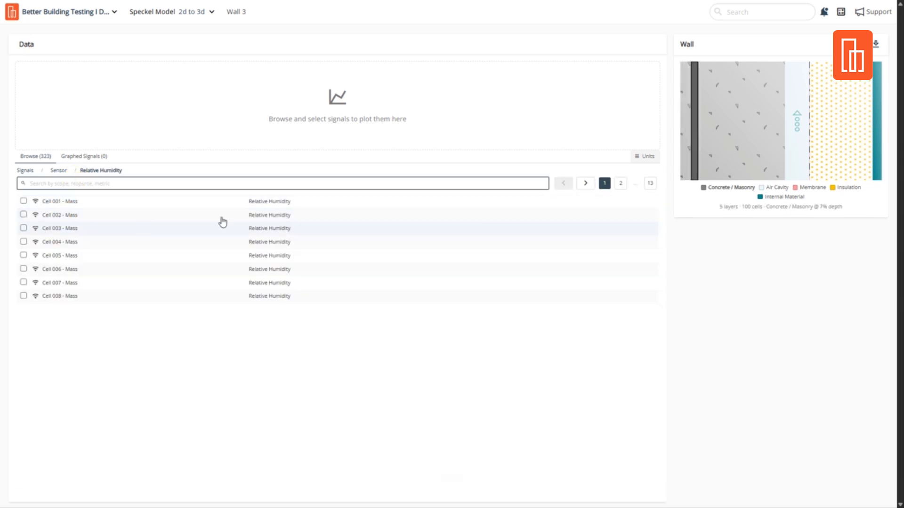
left_click(621, 183)
left_click(621, 183)
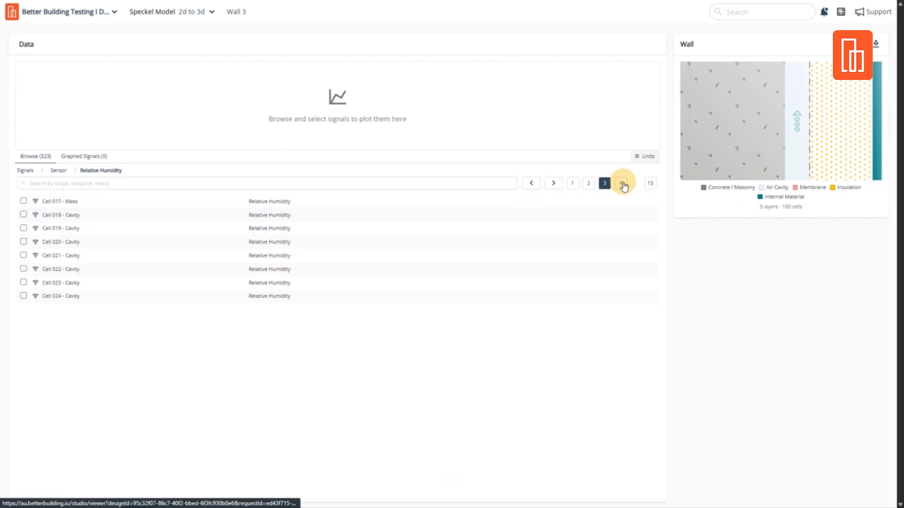
left_click(71, 215)
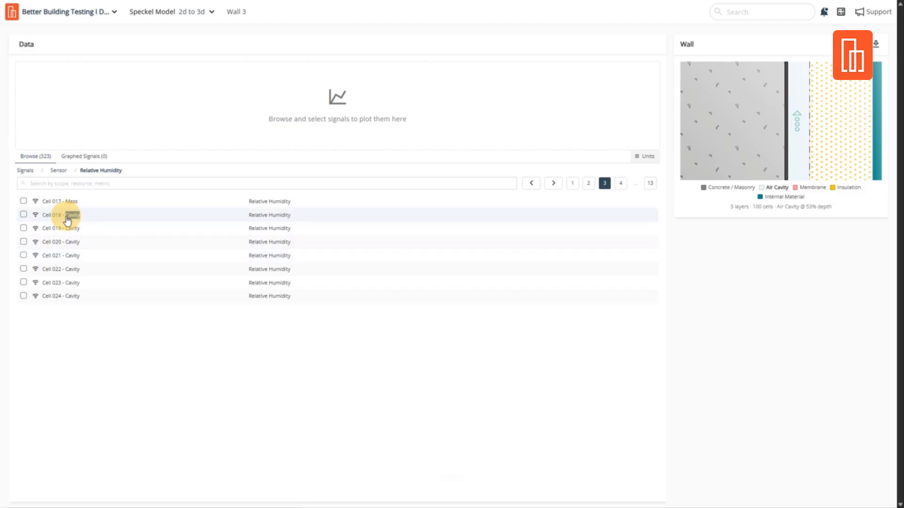
Step: Filter the Relative Humidity signals by "Cavity" and plot Cell 018 - Cavity on the chart
left_click(73, 183)
type("Glass Wool RH")
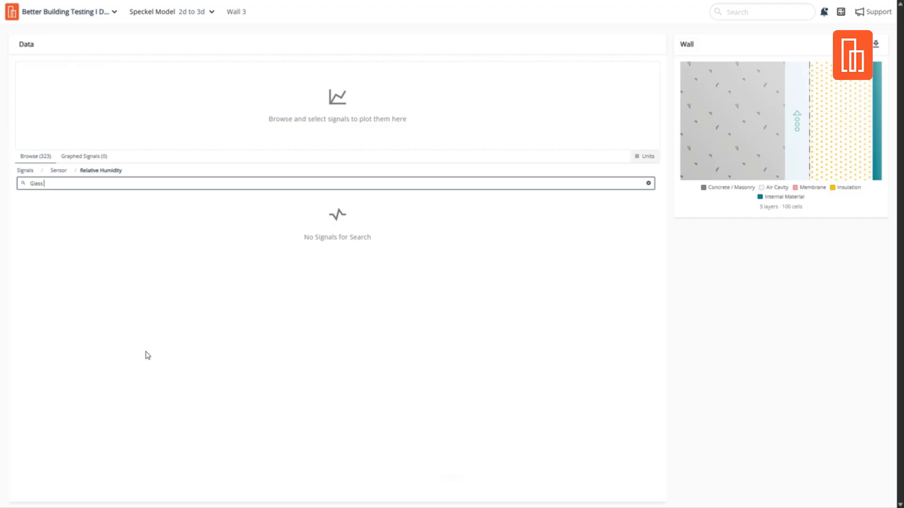
key("BackSpace")
key("BackSpace")
key("BackSpace")
type("C")
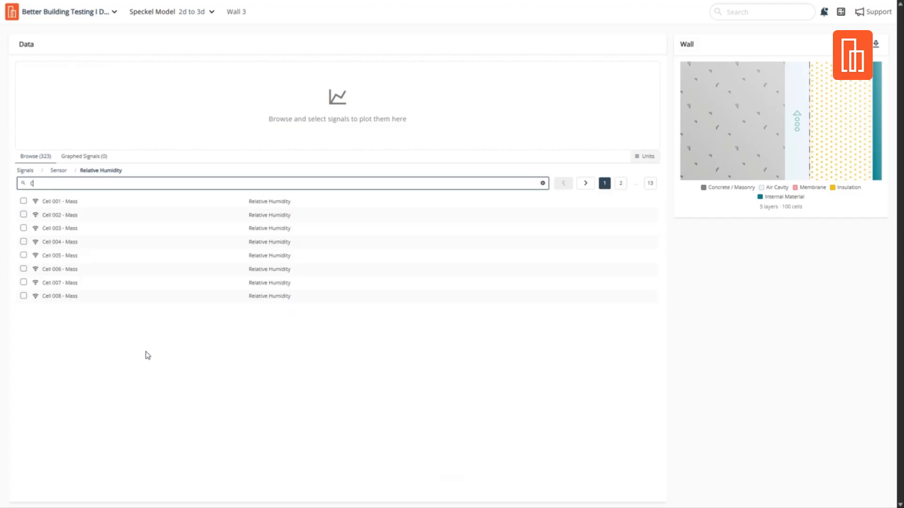
type("avity")
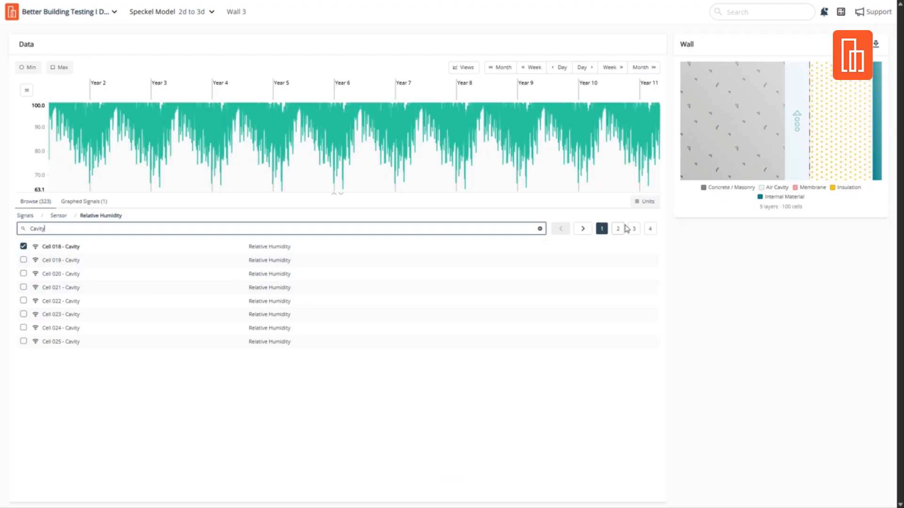
Step: Add the last cavity cell, Cell 046 - Cavity, to the chart and compare its relative humidity with Cell 018 in mid-August
left_click(650, 228)
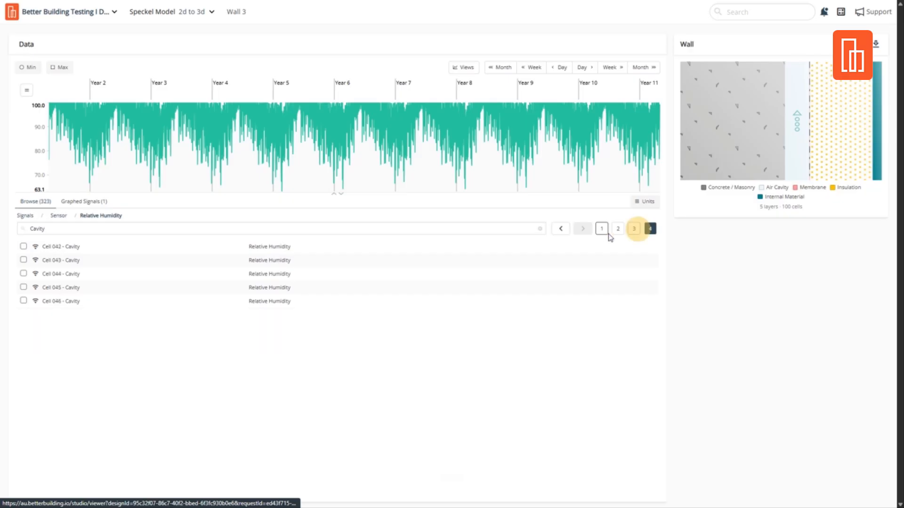
left_click(62, 304)
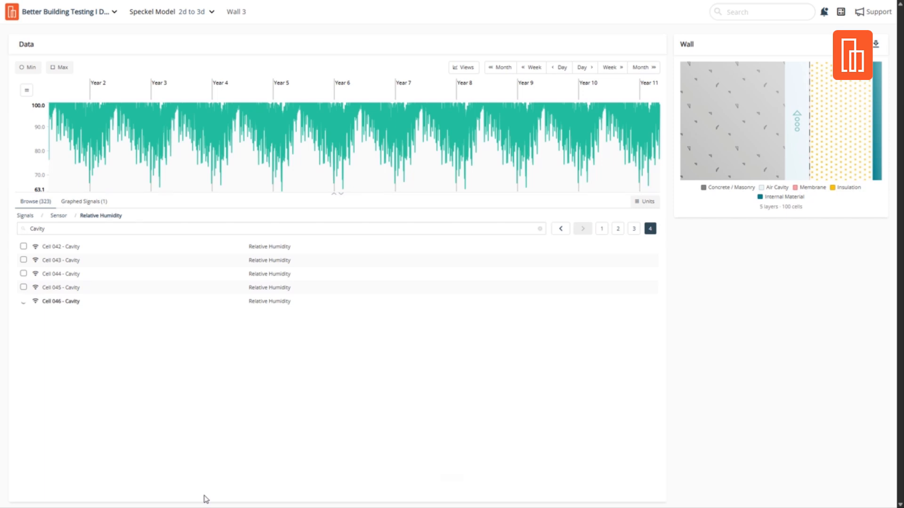
scroll(216, 96, "up", 3)
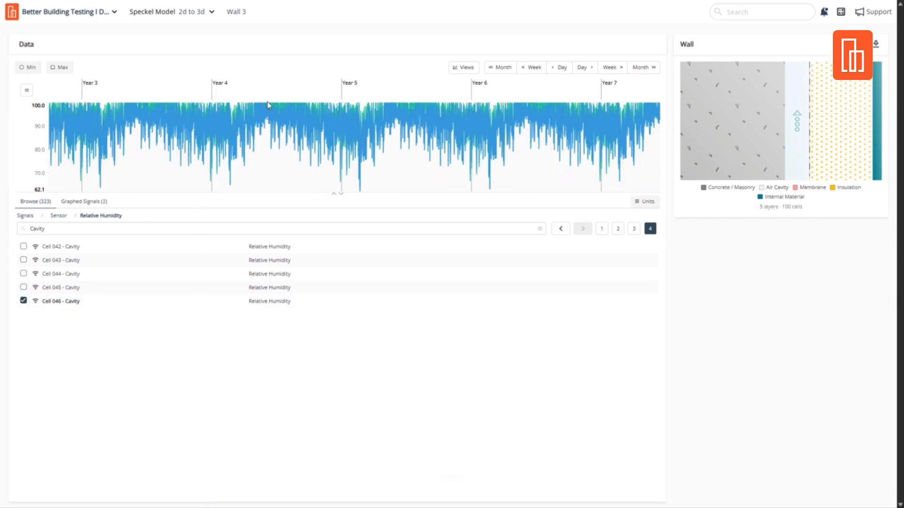
scroll(278, 102, "up", 3)
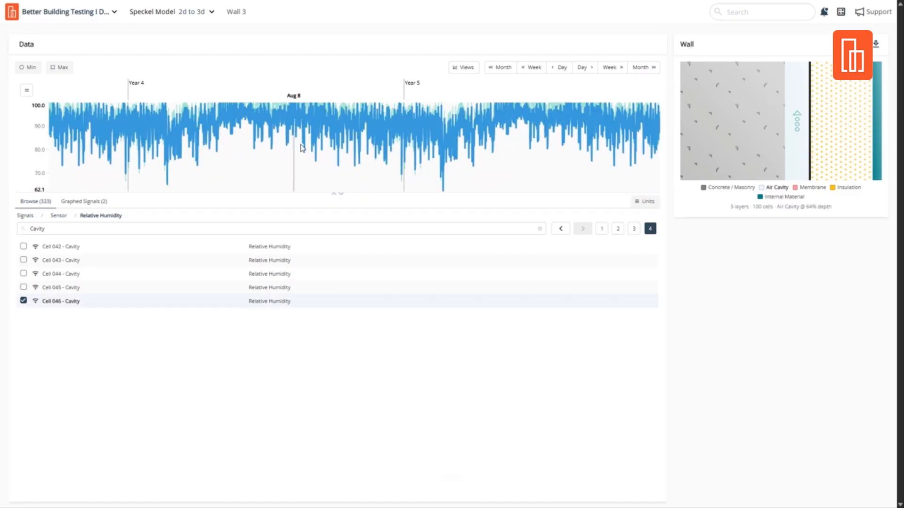
scroll(302, 148, "up", 5)
scroll(315, 149, "up", 2)
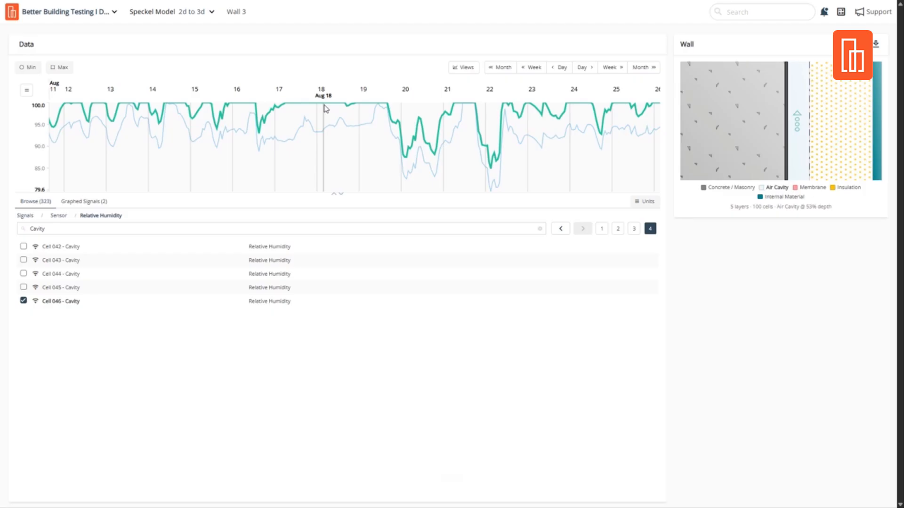
scroll(324, 109, "down", 5)
scroll(325, 109, "down", 5)
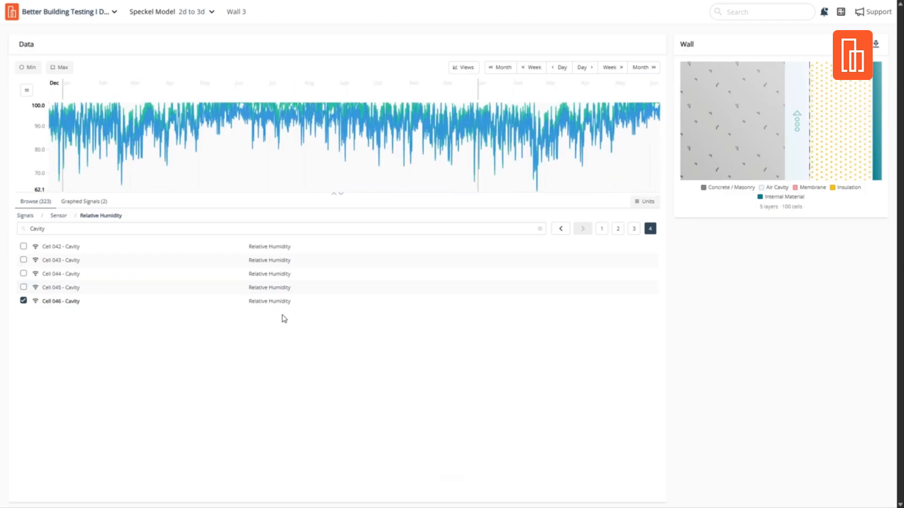
Step: Remove the Cell 046 - Cavity relative humidity signal from the graphed signals
left_click(60, 216)
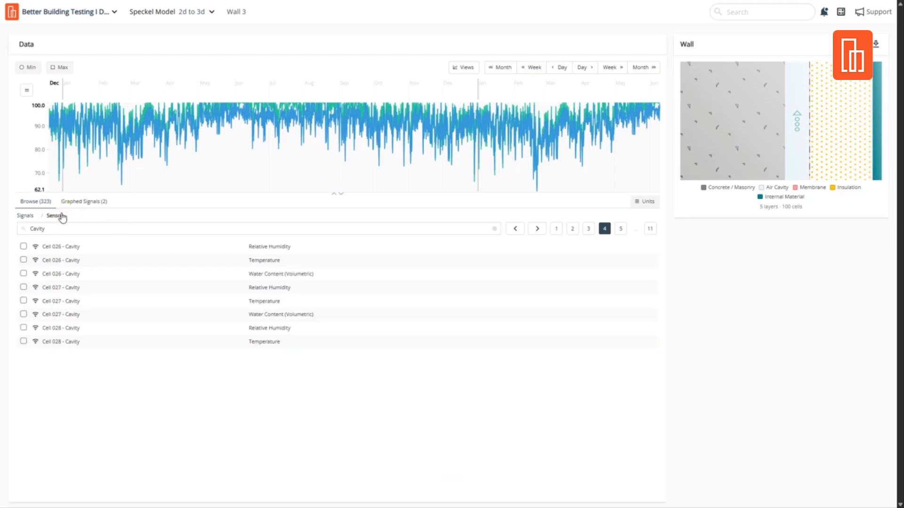
left_click(76, 202)
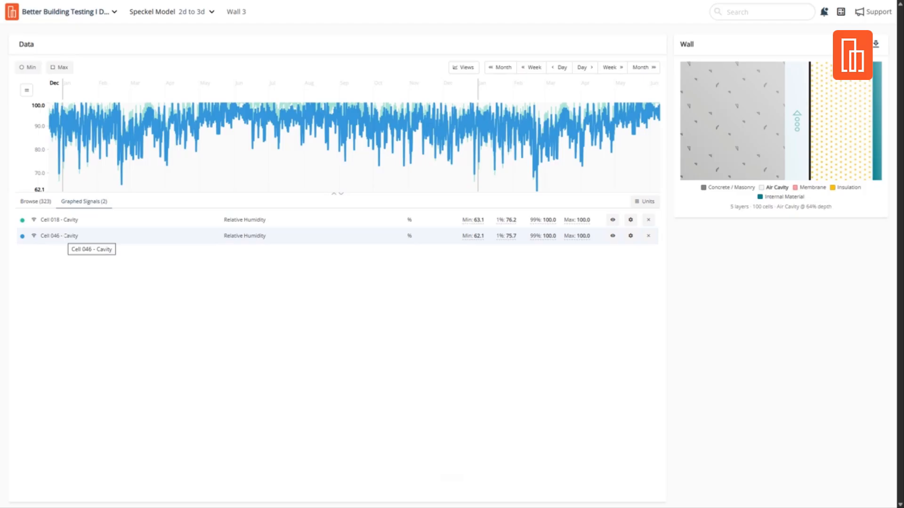
left_click(648, 237)
left_click(75, 199)
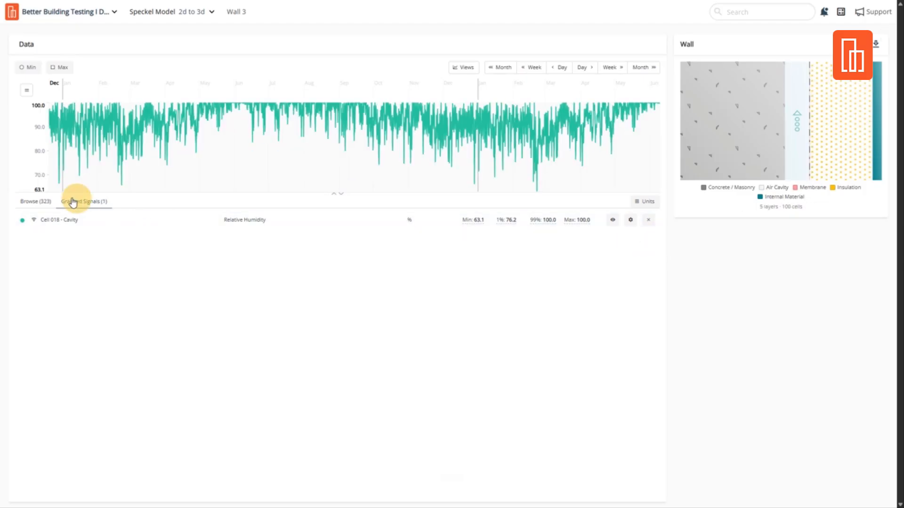
Step: List the sensor signals for Temperature and page through them to the cavity cells
left_click(30, 202)
left_click(27, 216)
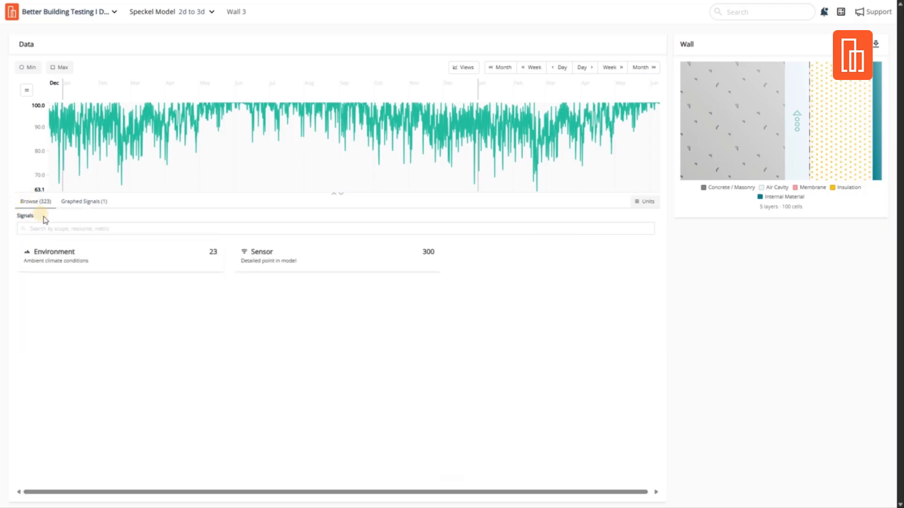
left_click(296, 262)
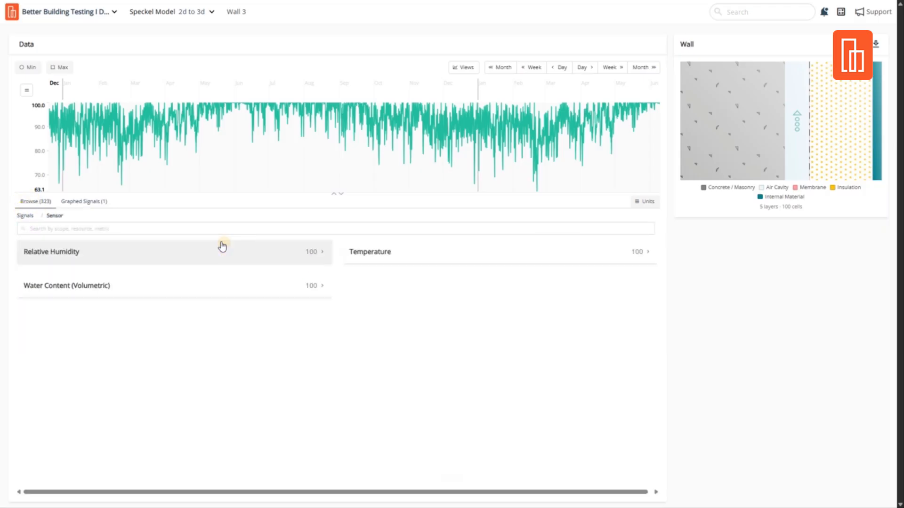
left_click(385, 261)
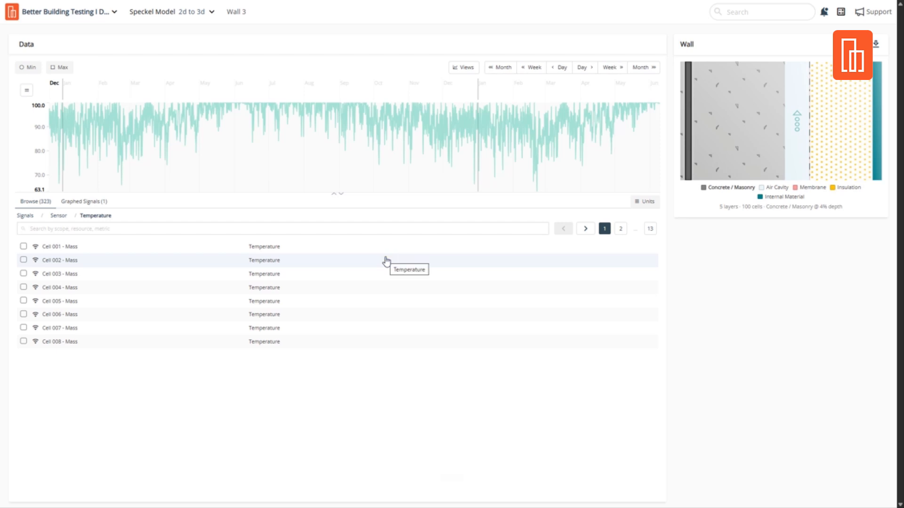
left_click(622, 229)
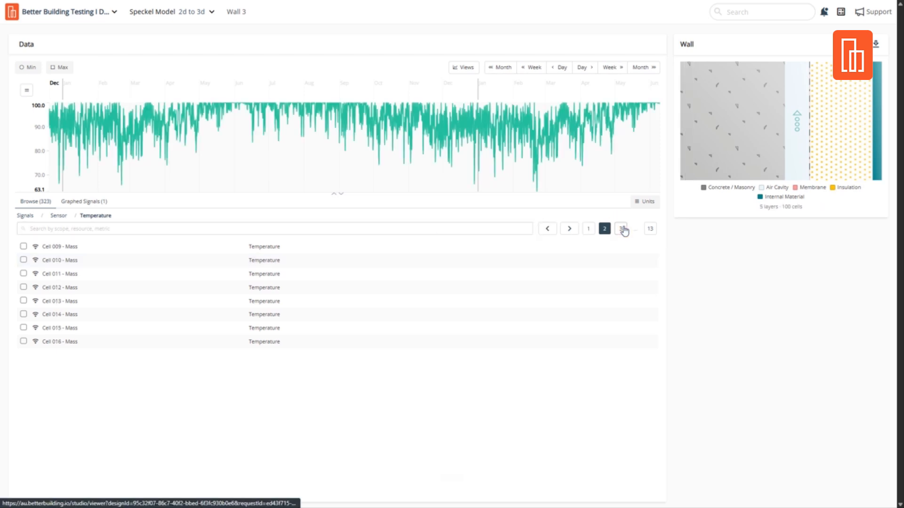
left_click(622, 228)
left_click(622, 229)
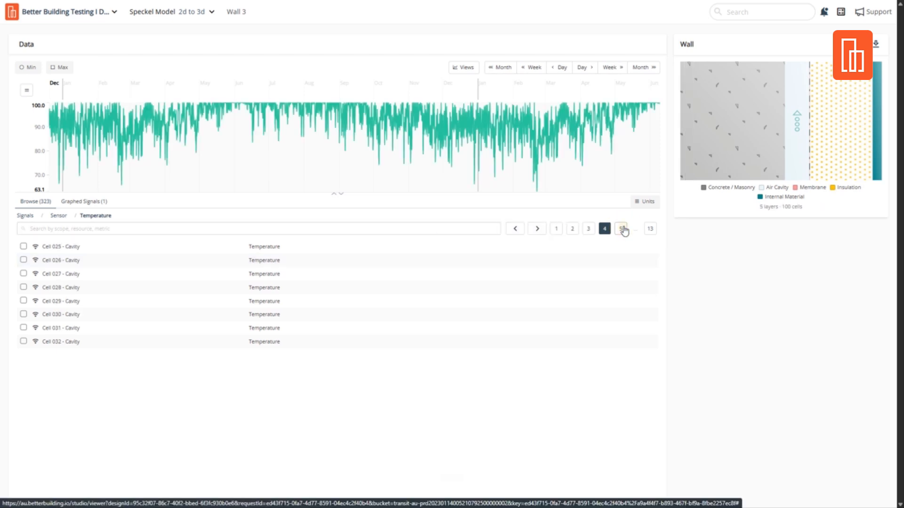
left_click(622, 230)
Step: Check the graphed signal's cell, filter the Temperature signals by "ca" and add Cell 018 - Cavity to the chart
left_click(89, 202)
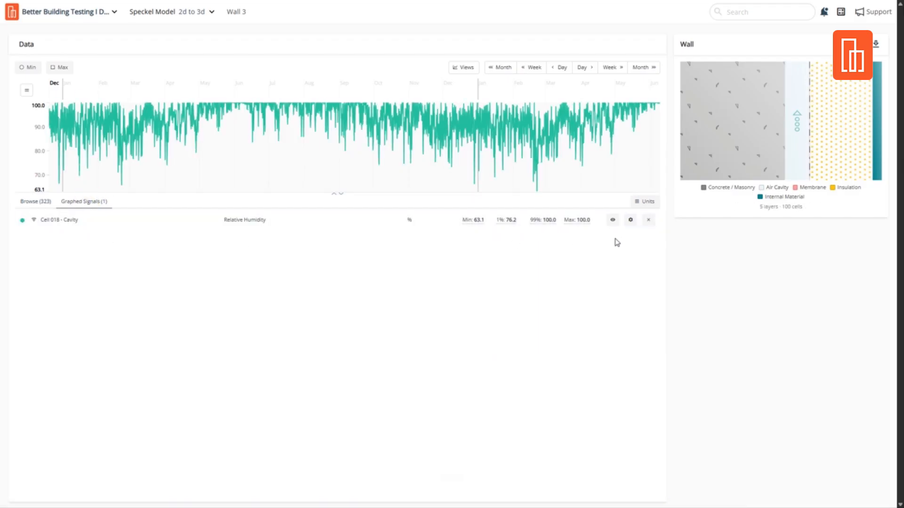
left_click(85, 204)
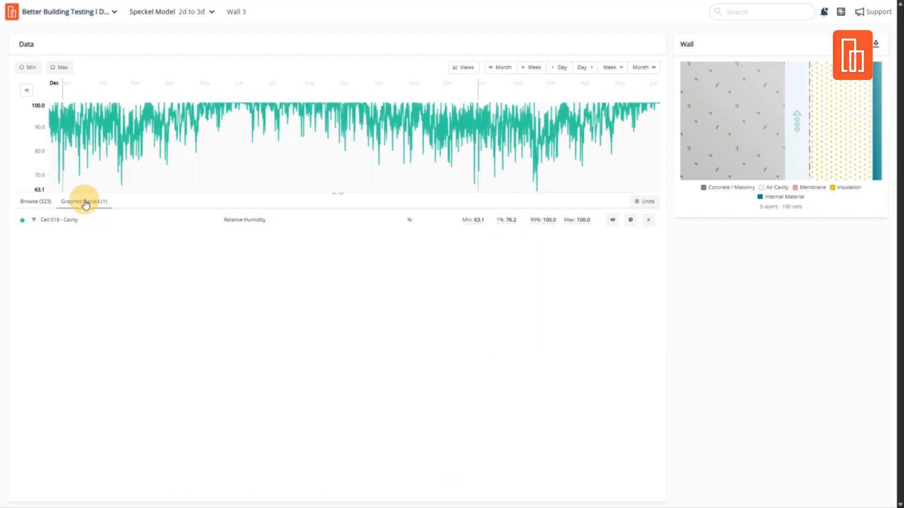
left_click(35, 202)
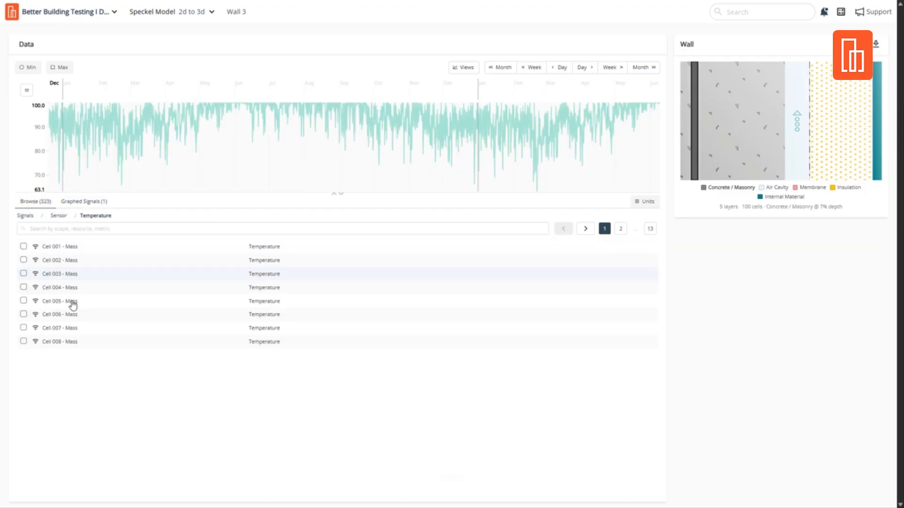
left_click(69, 229)
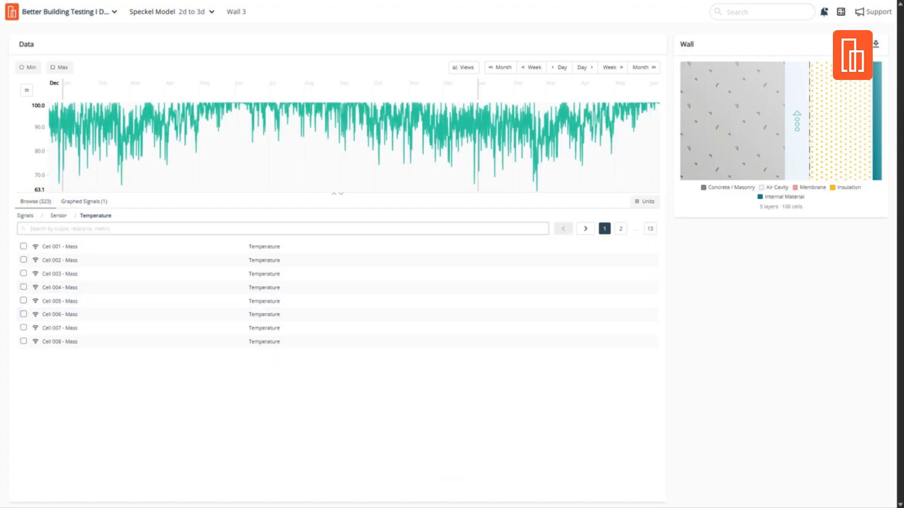
left_click(68, 228)
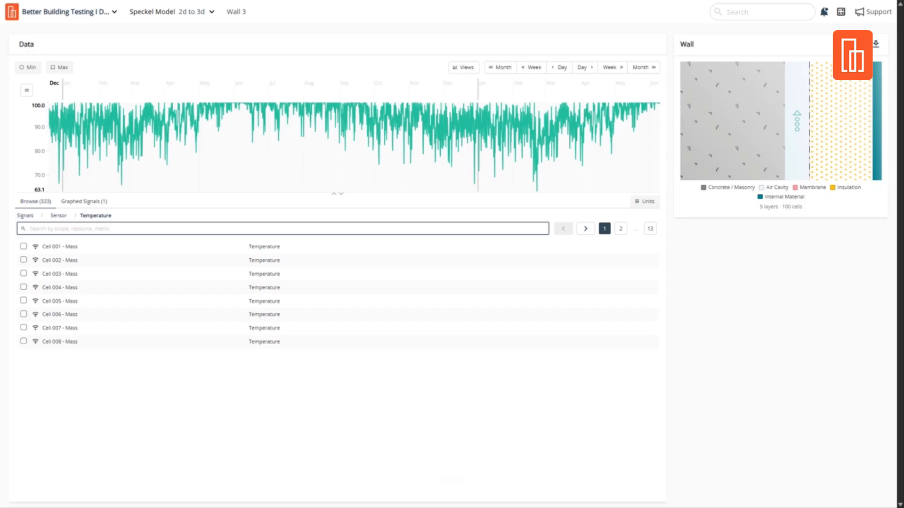
type("ca")
left_click(127, 253)
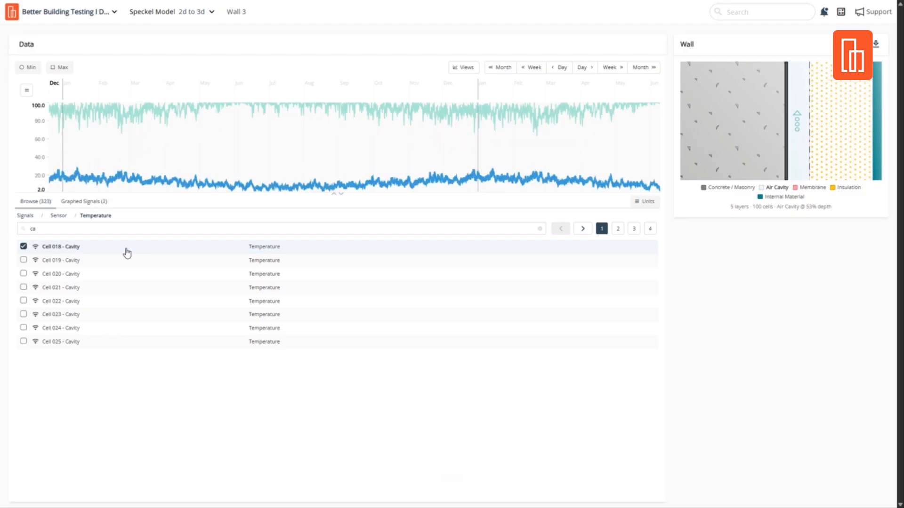
Step: Examine Cell 018's temperature and humidity curves at a two-week scale, moving back by month to late December
scroll(93, 181, "up", 2)
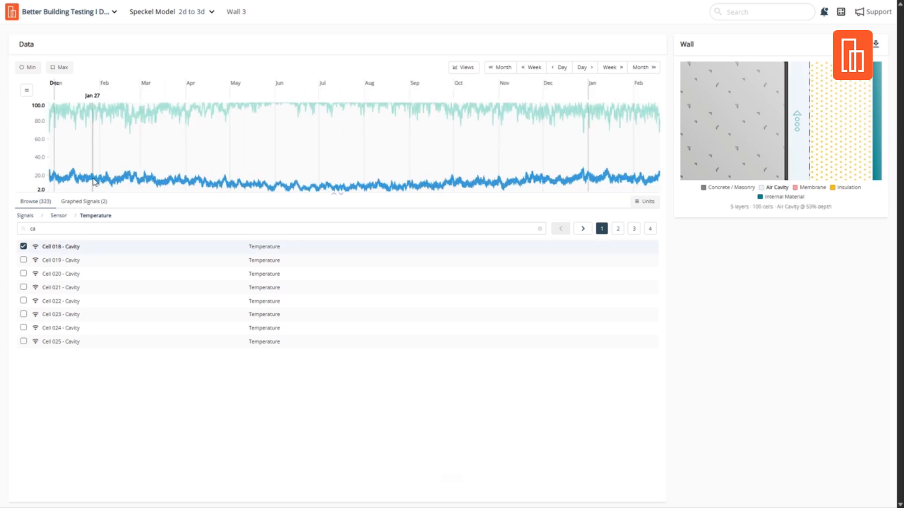
scroll(93, 182, "up", 5)
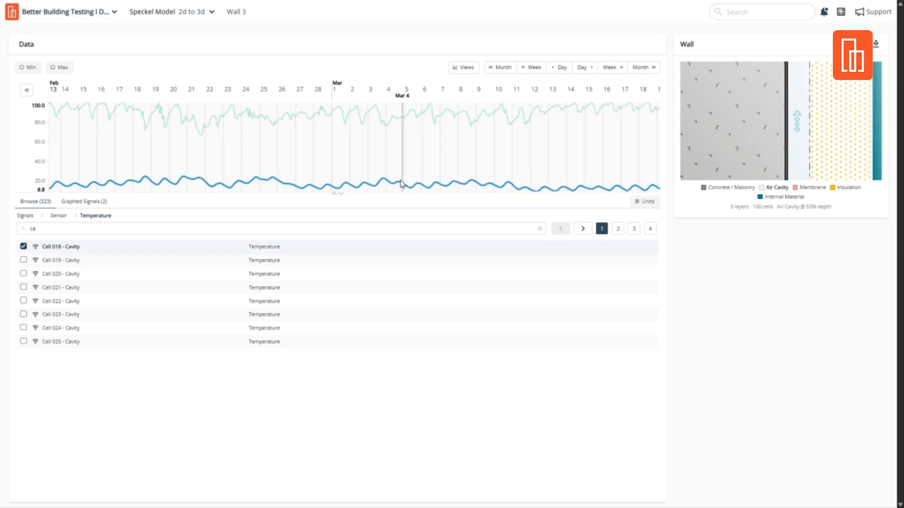
scroll(278, 162, "down", 4)
scroll(279, 161, "up", 4)
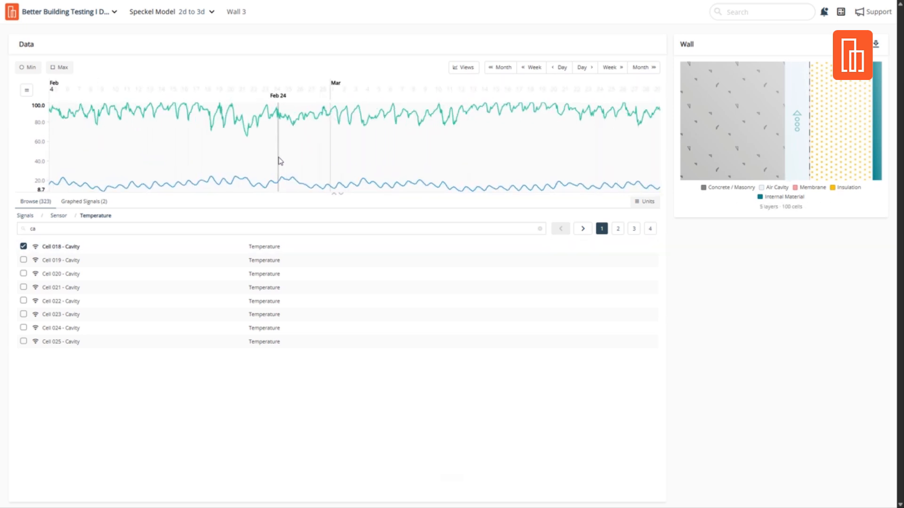
scroll(280, 162, "up", 2)
left_click(507, 69)
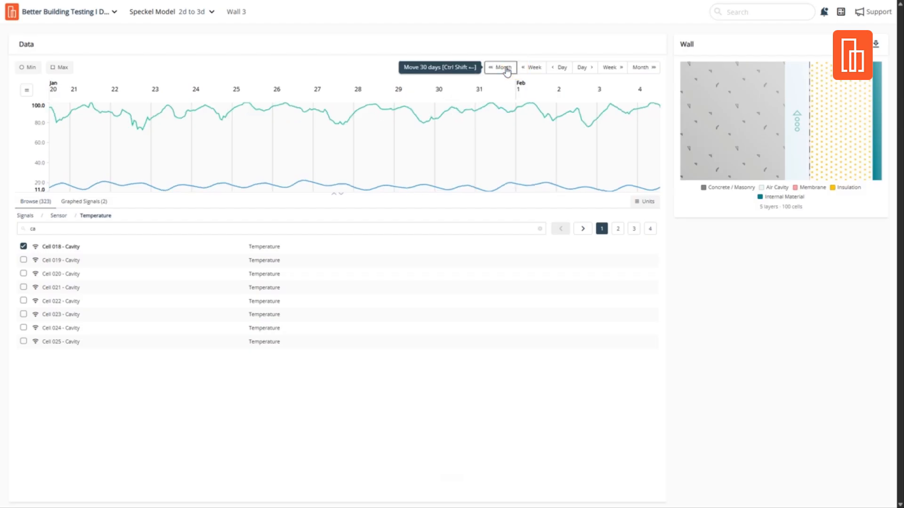
left_click(507, 70)
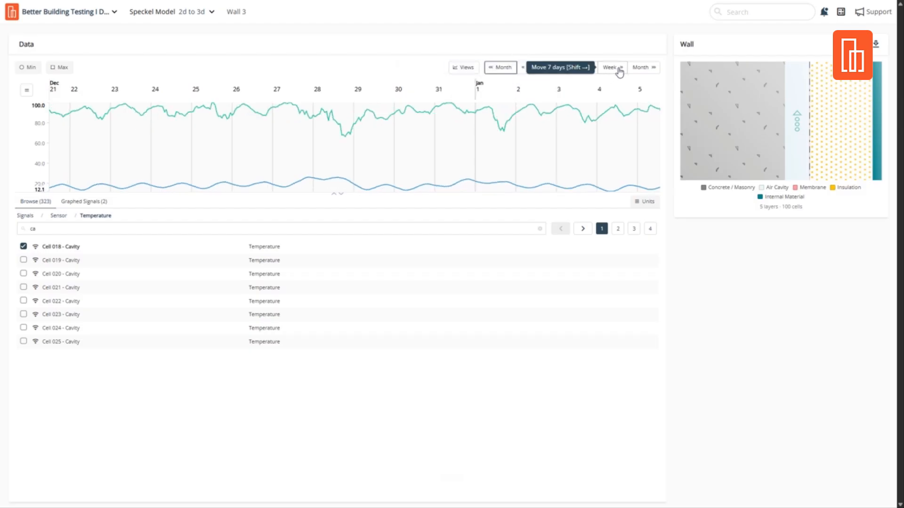
Step: Move the chart forward month by month to August and examine the Cell 018 temperature and humidity around August 30
left_click(638, 69)
left_click(638, 70)
left_click(639, 70)
left_click(639, 70)
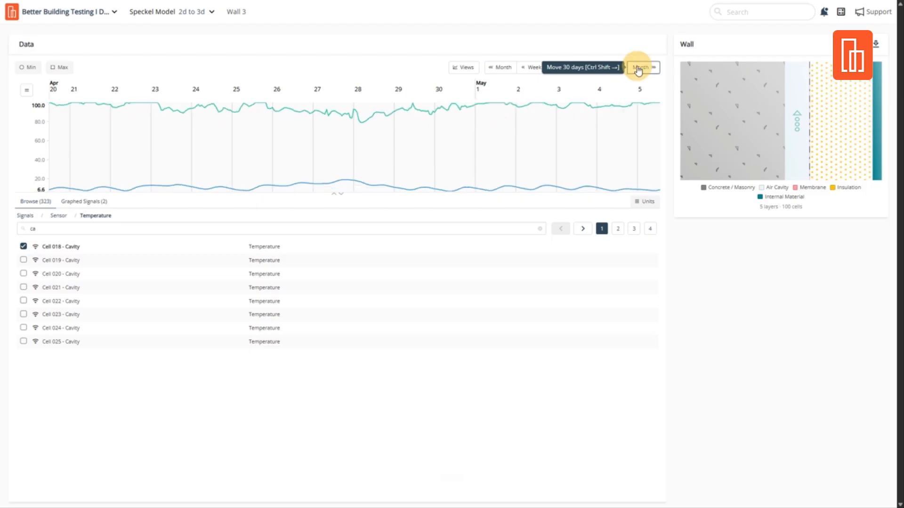
left_click(638, 69)
left_click(639, 70)
left_click(638, 69)
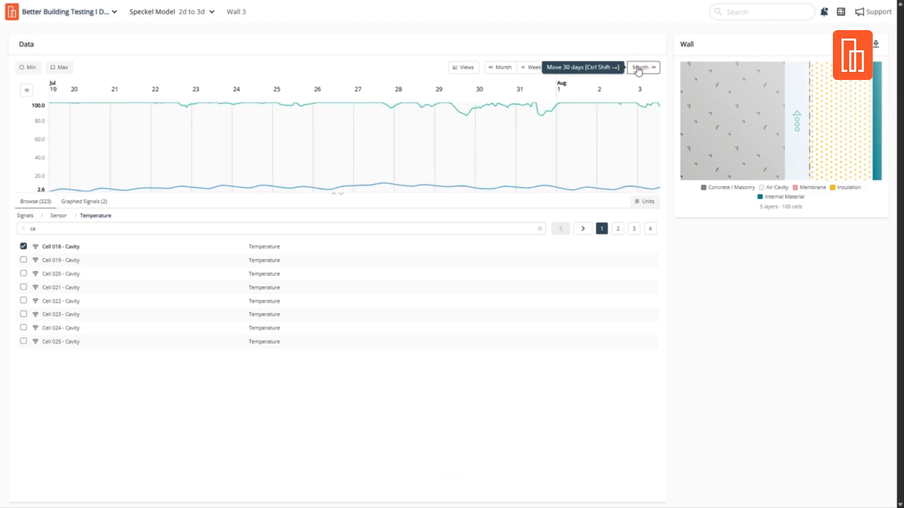
left_click(638, 70)
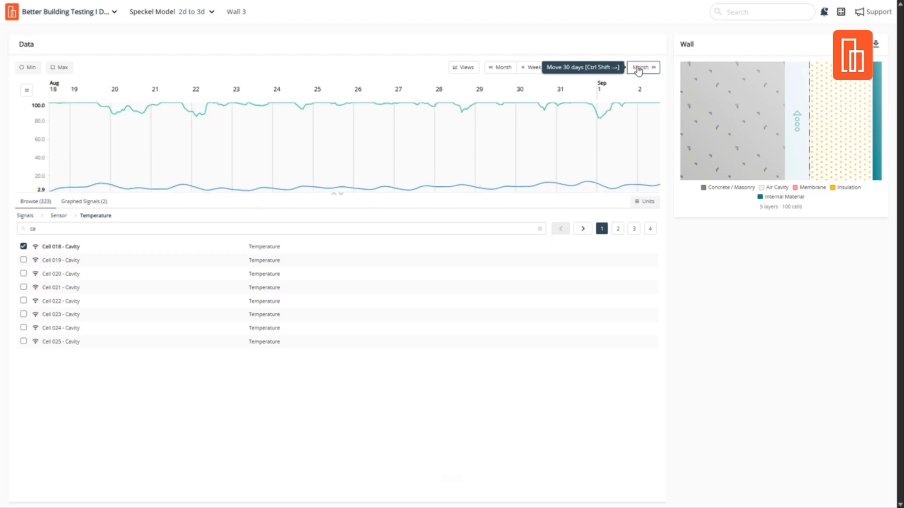
scroll(505, 171, "up", 3)
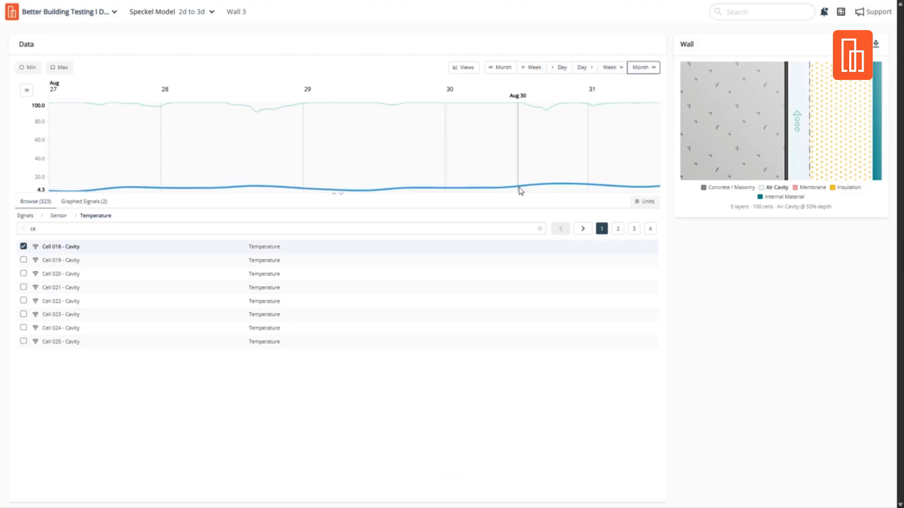
Step: List the graphed signals and examine Cell 018's relative humidity and temperature curves from late August out to the full 10-year span
left_click(93, 206)
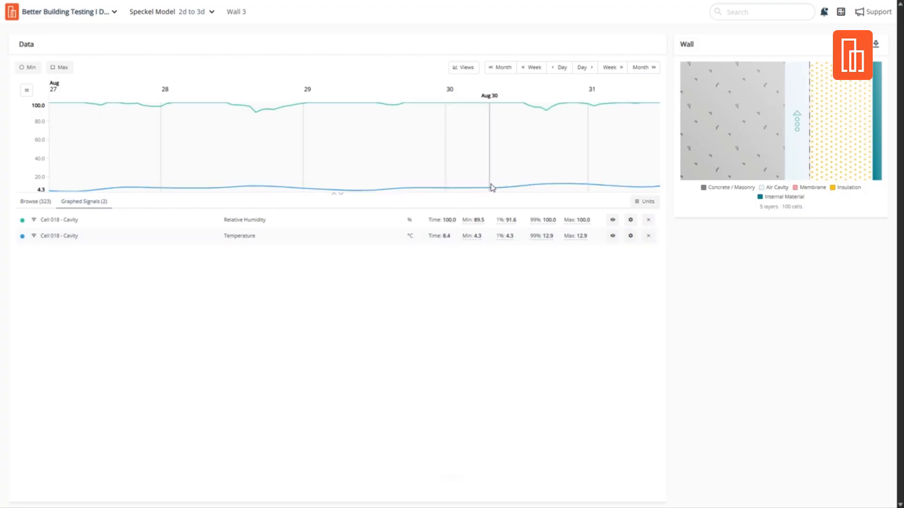
scroll(492, 187, "down", 2)
scroll(494, 187, "down", 2)
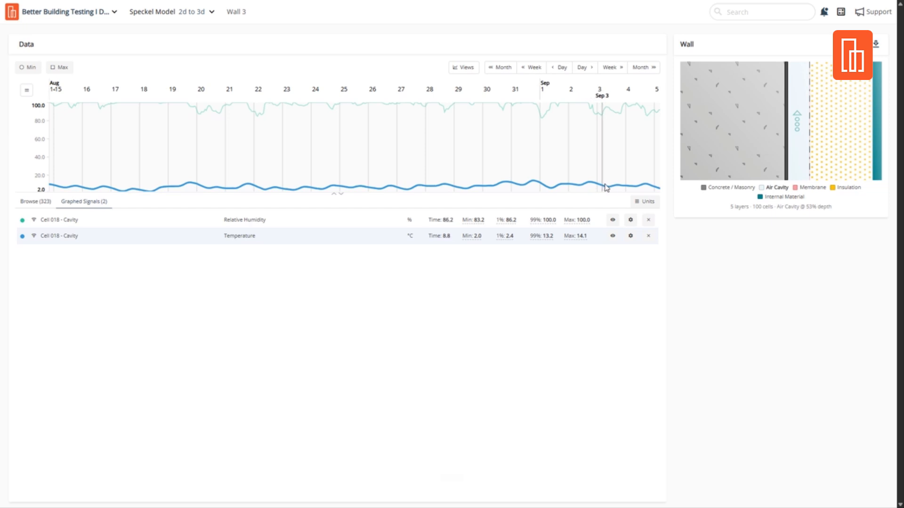
scroll(616, 188, "down", 2)
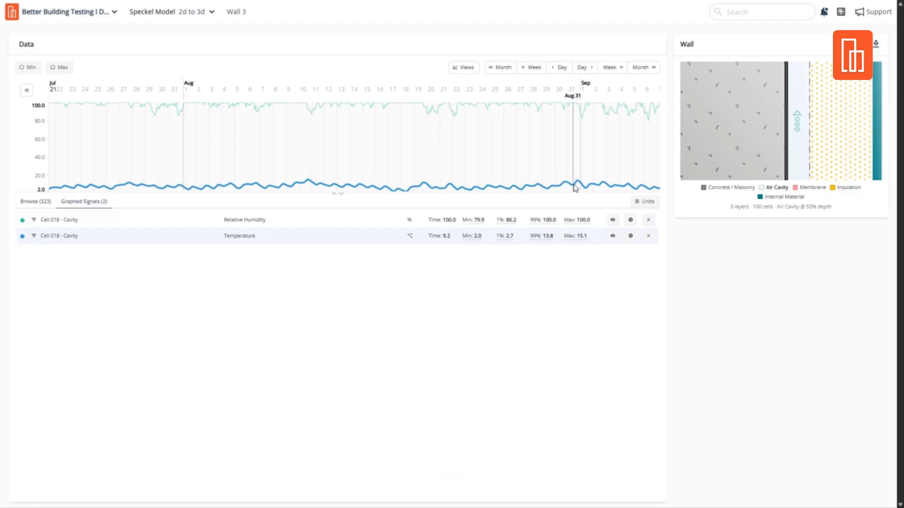
scroll(575, 188, "down", 10)
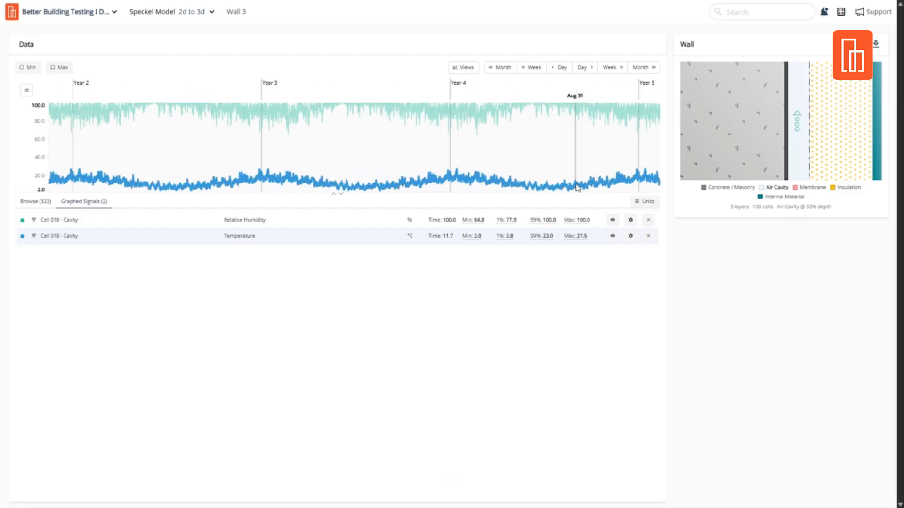
scroll(578, 187, "down", 3)
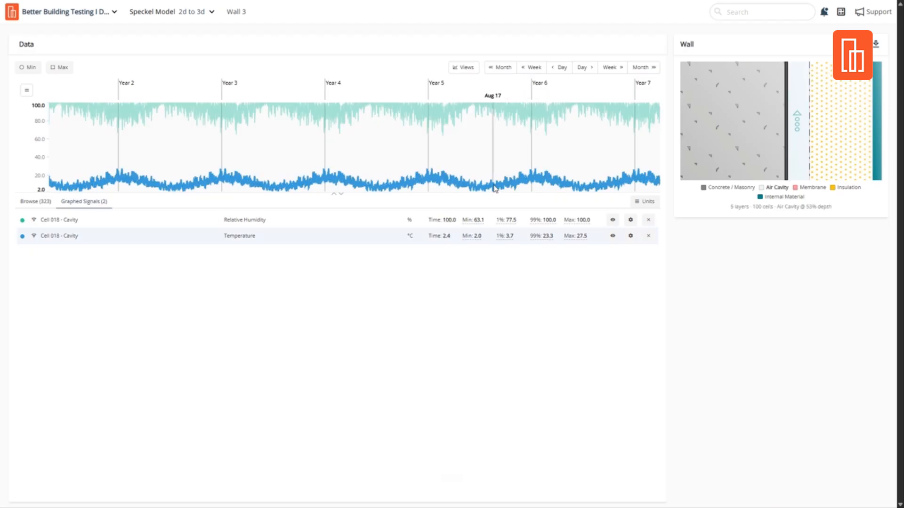
scroll(513, 189, "down", 3)
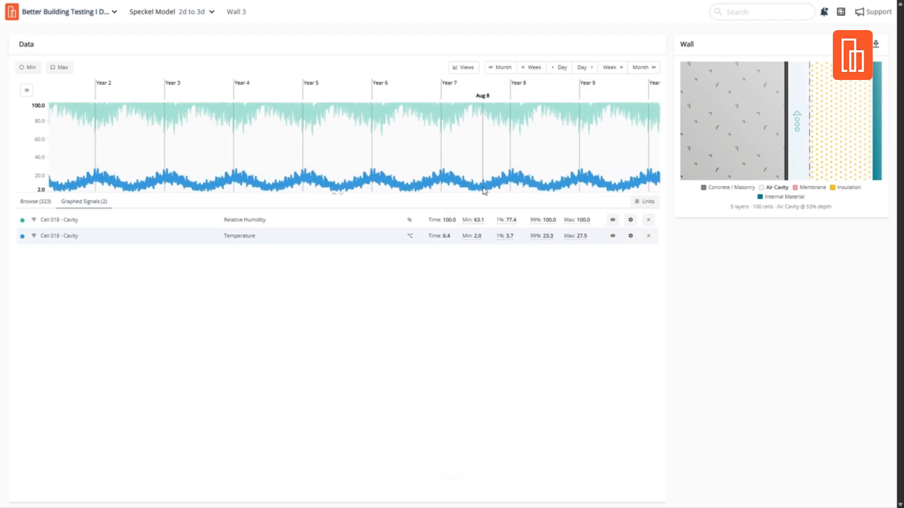
scroll(480, 191, "down", 2)
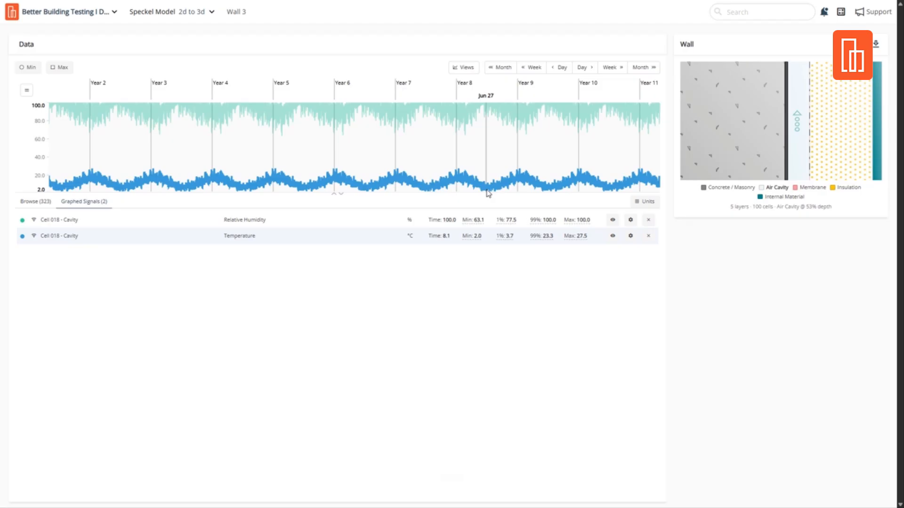
Step: Open the support options for documentation, courses and search
left_click(862, 14)
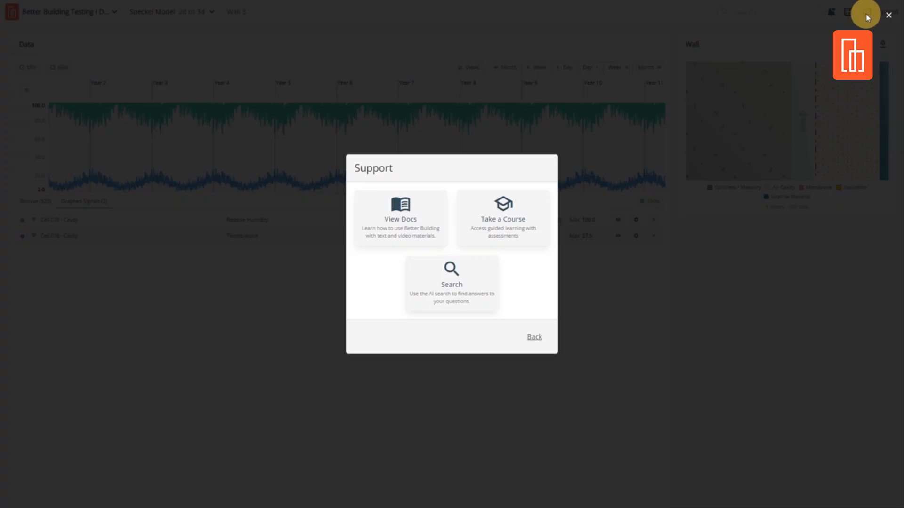